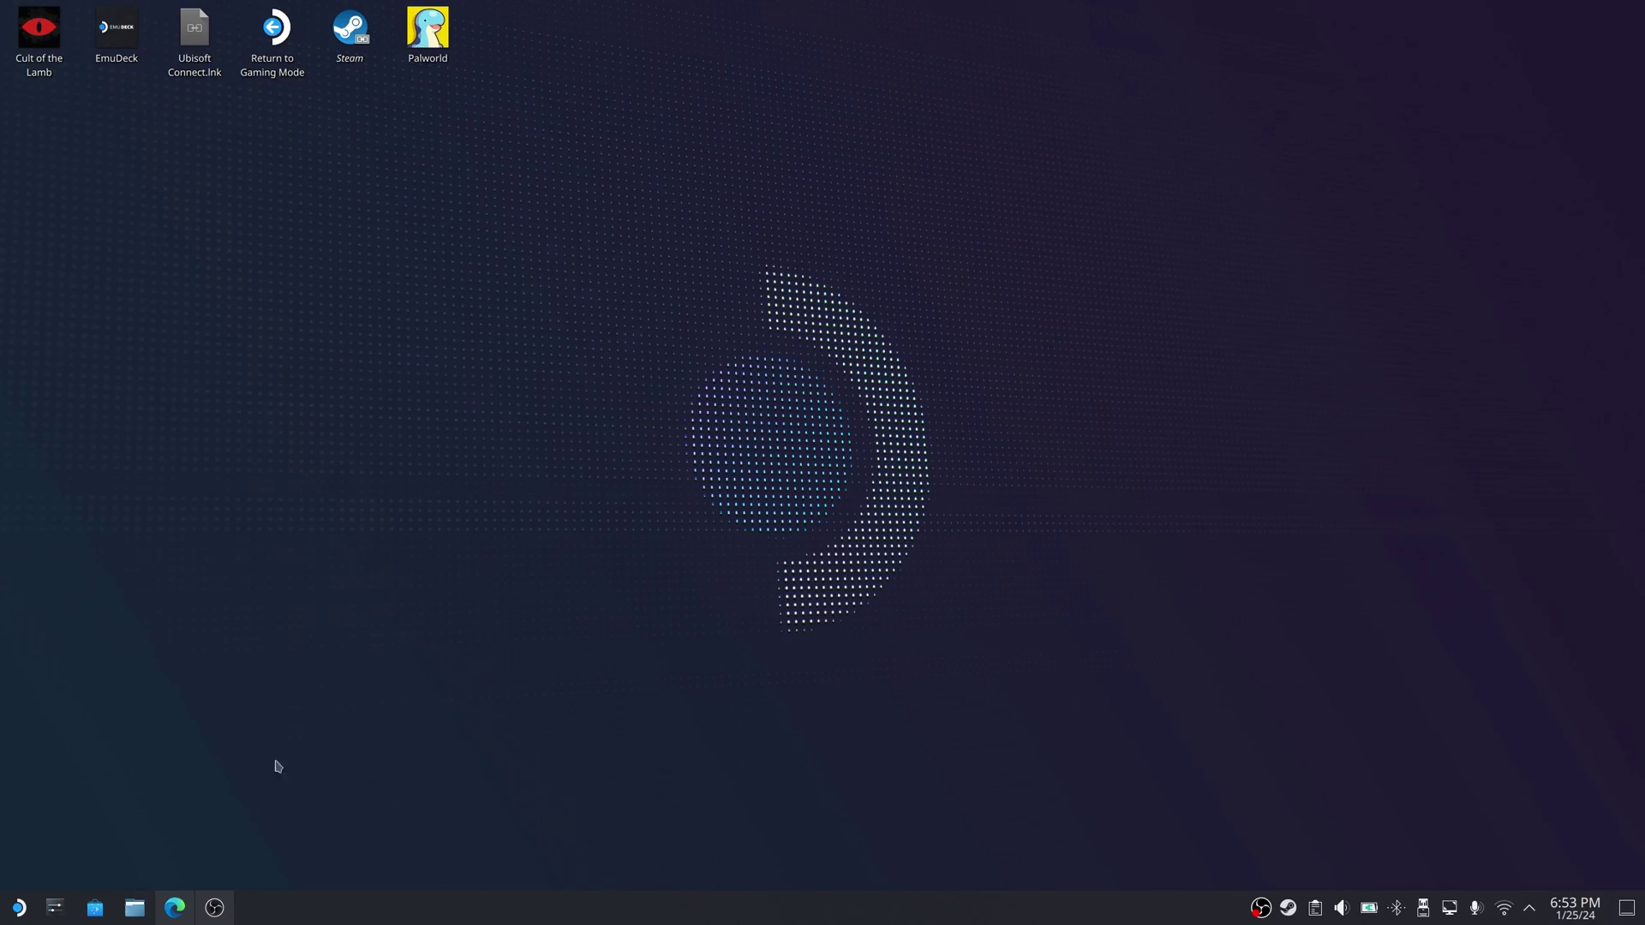
# Download the SDEssentials - Stable zip from the Steam Deck Essentials mod's files via slow download.
pyautogui.click(175, 907)
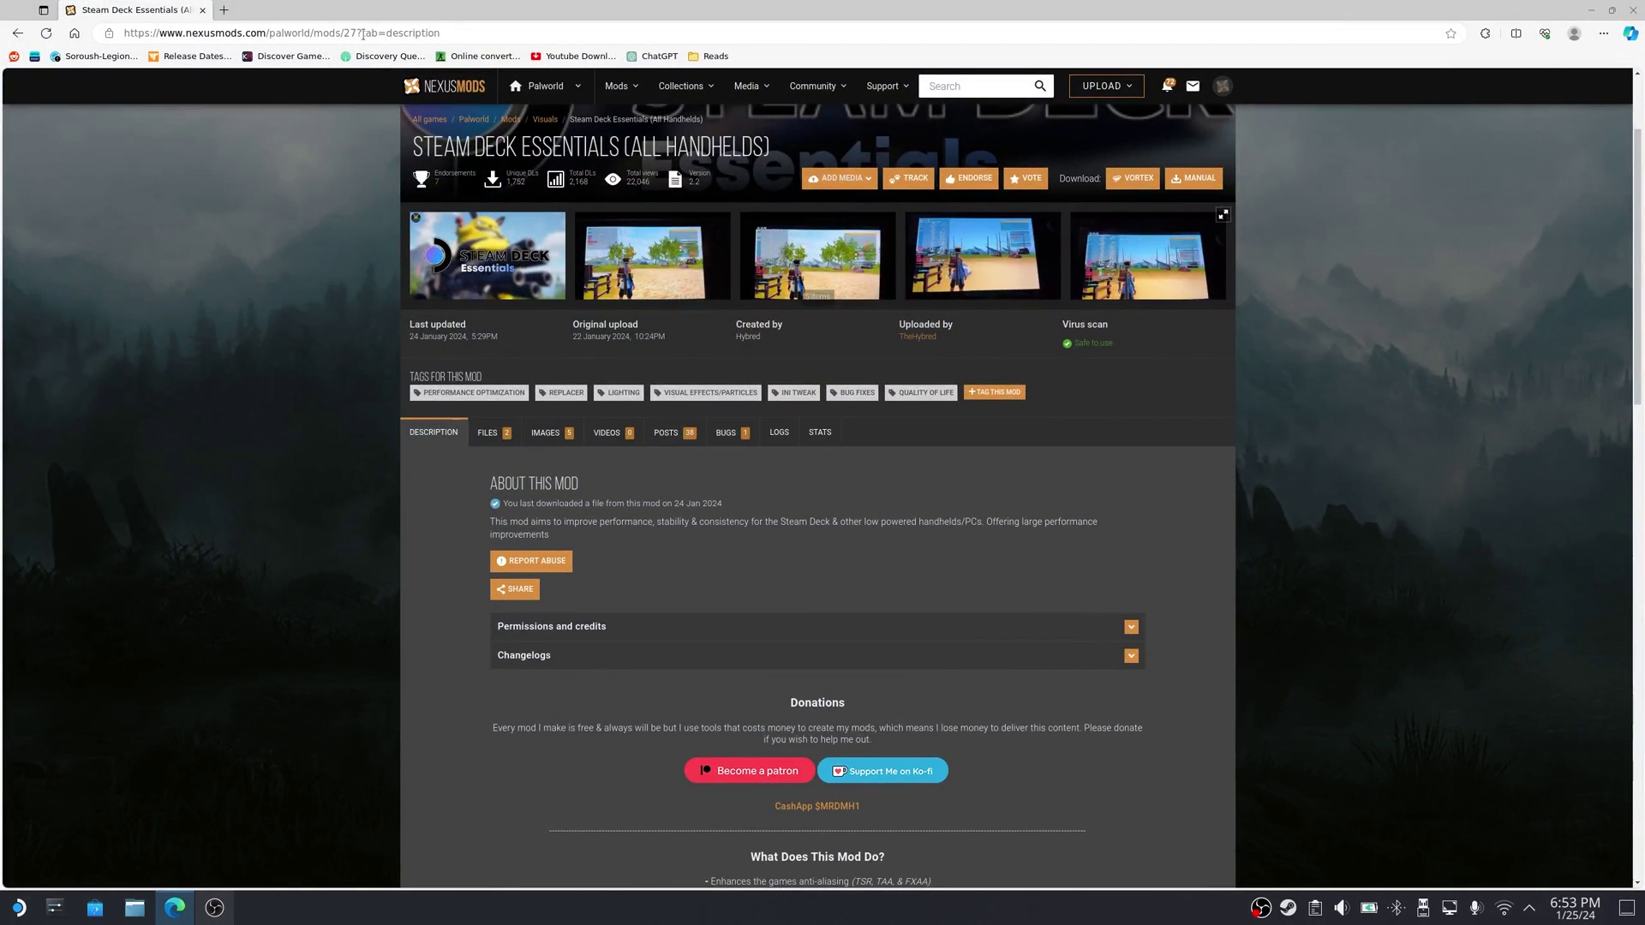
pyautogui.click(167, 33)
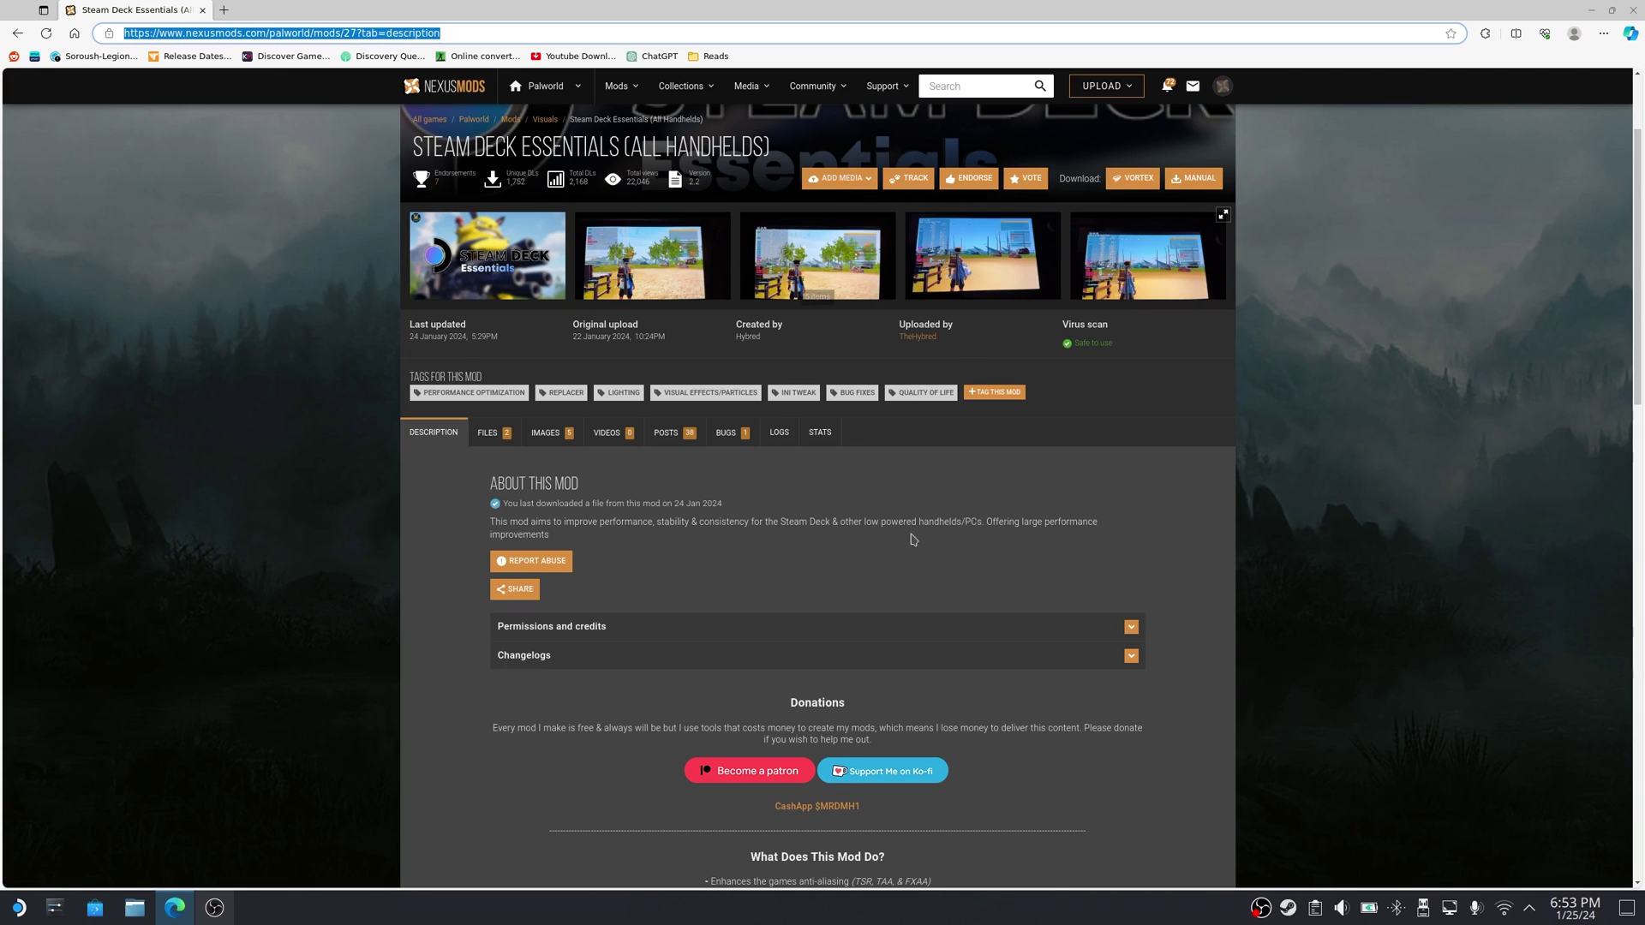
pyautogui.click(494, 433)
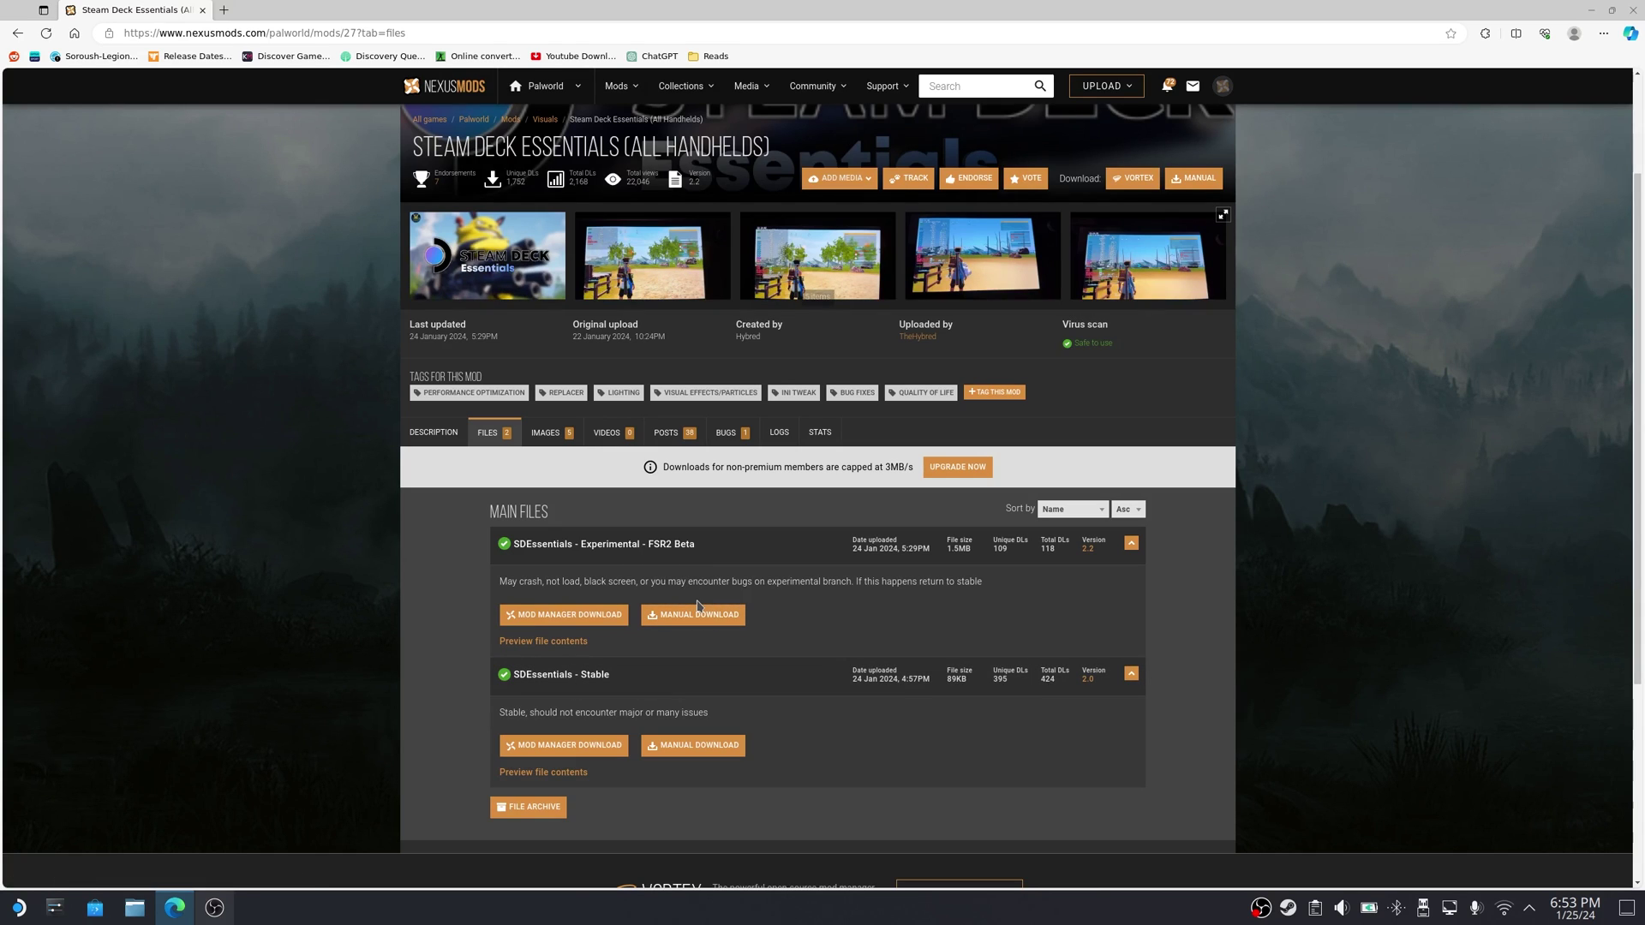
pyautogui.click(694, 746)
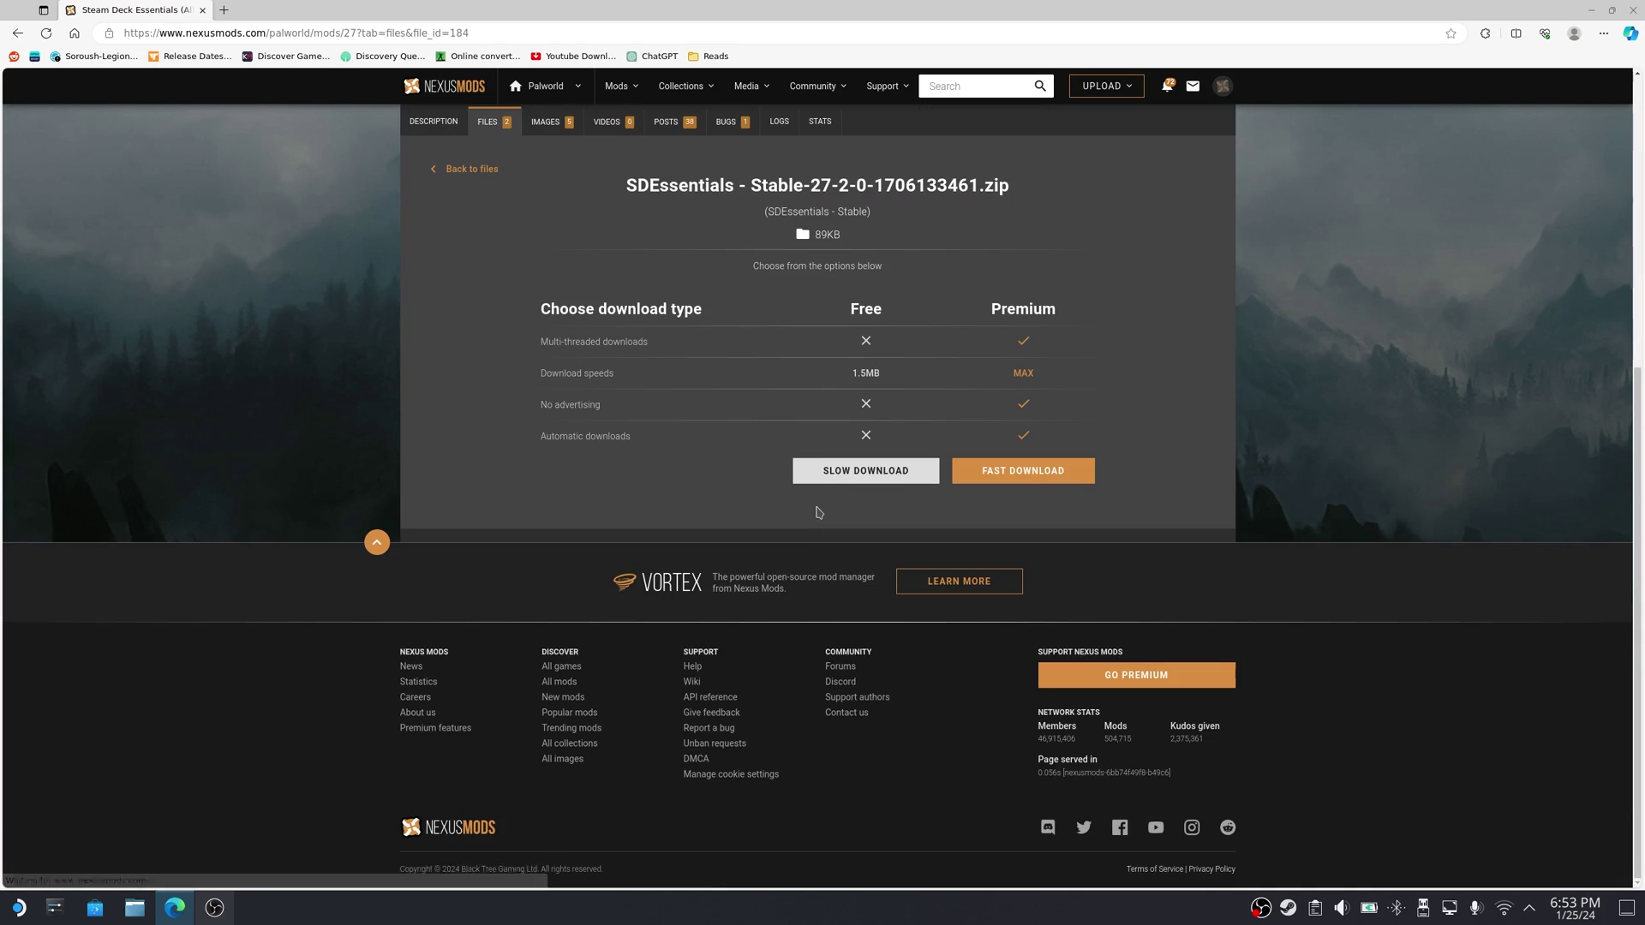
pyautogui.click(823, 474)
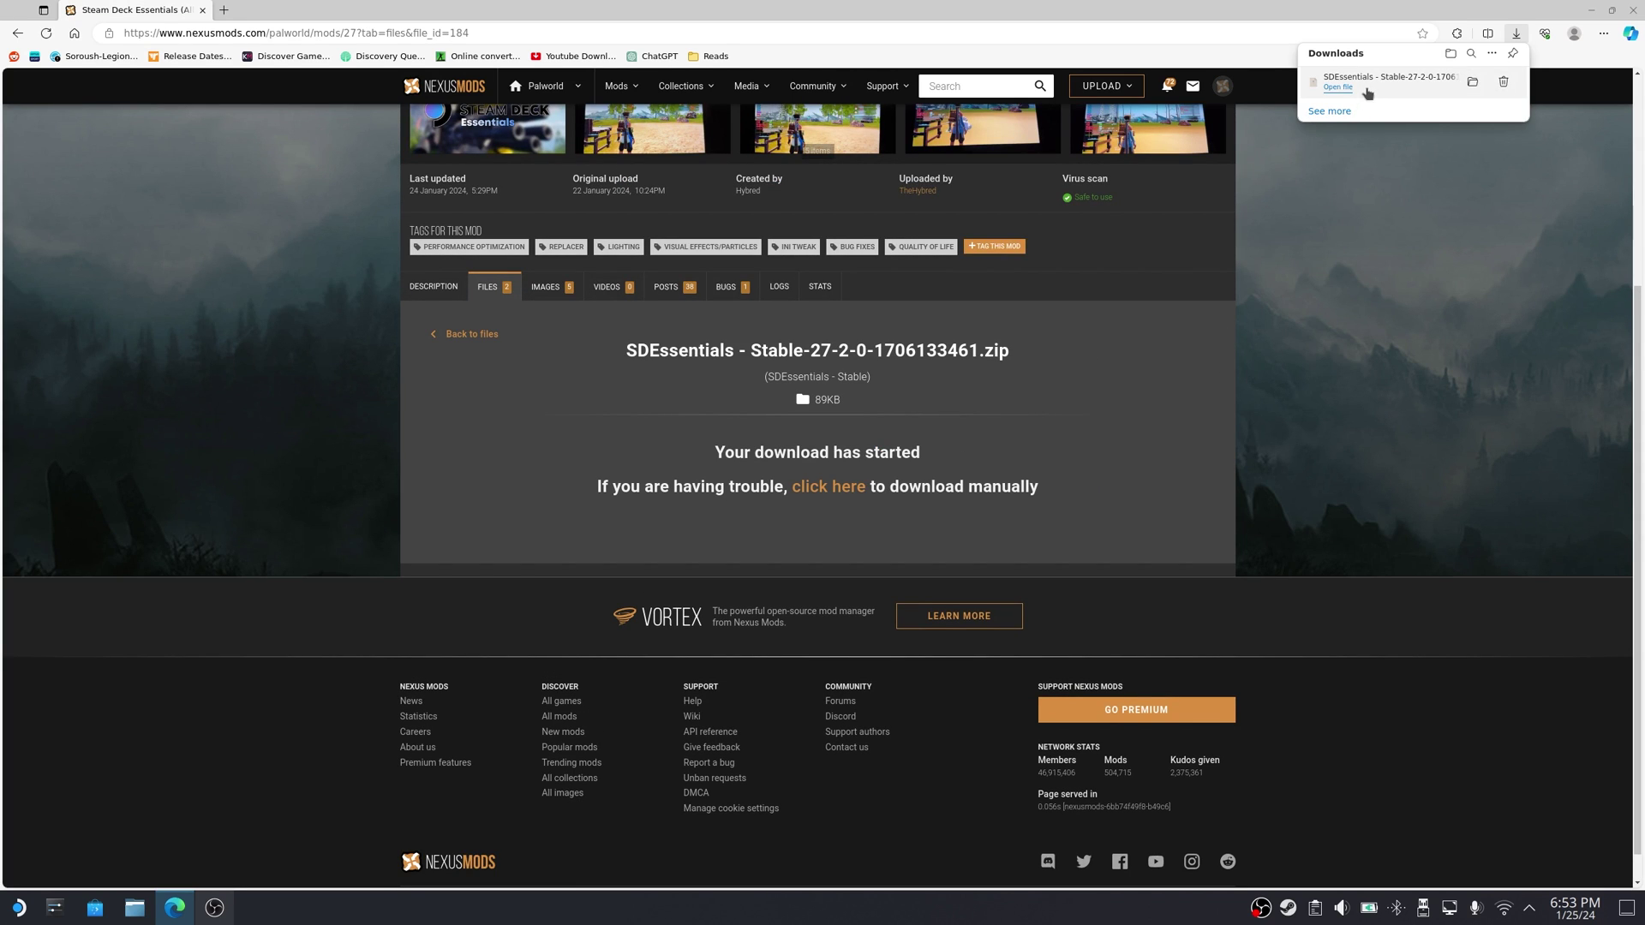
# Extract SDEssentials - Stable-27-2-0-1706133461.zip into Downloads and open the resulting folder.
pyautogui.click(1473, 83)
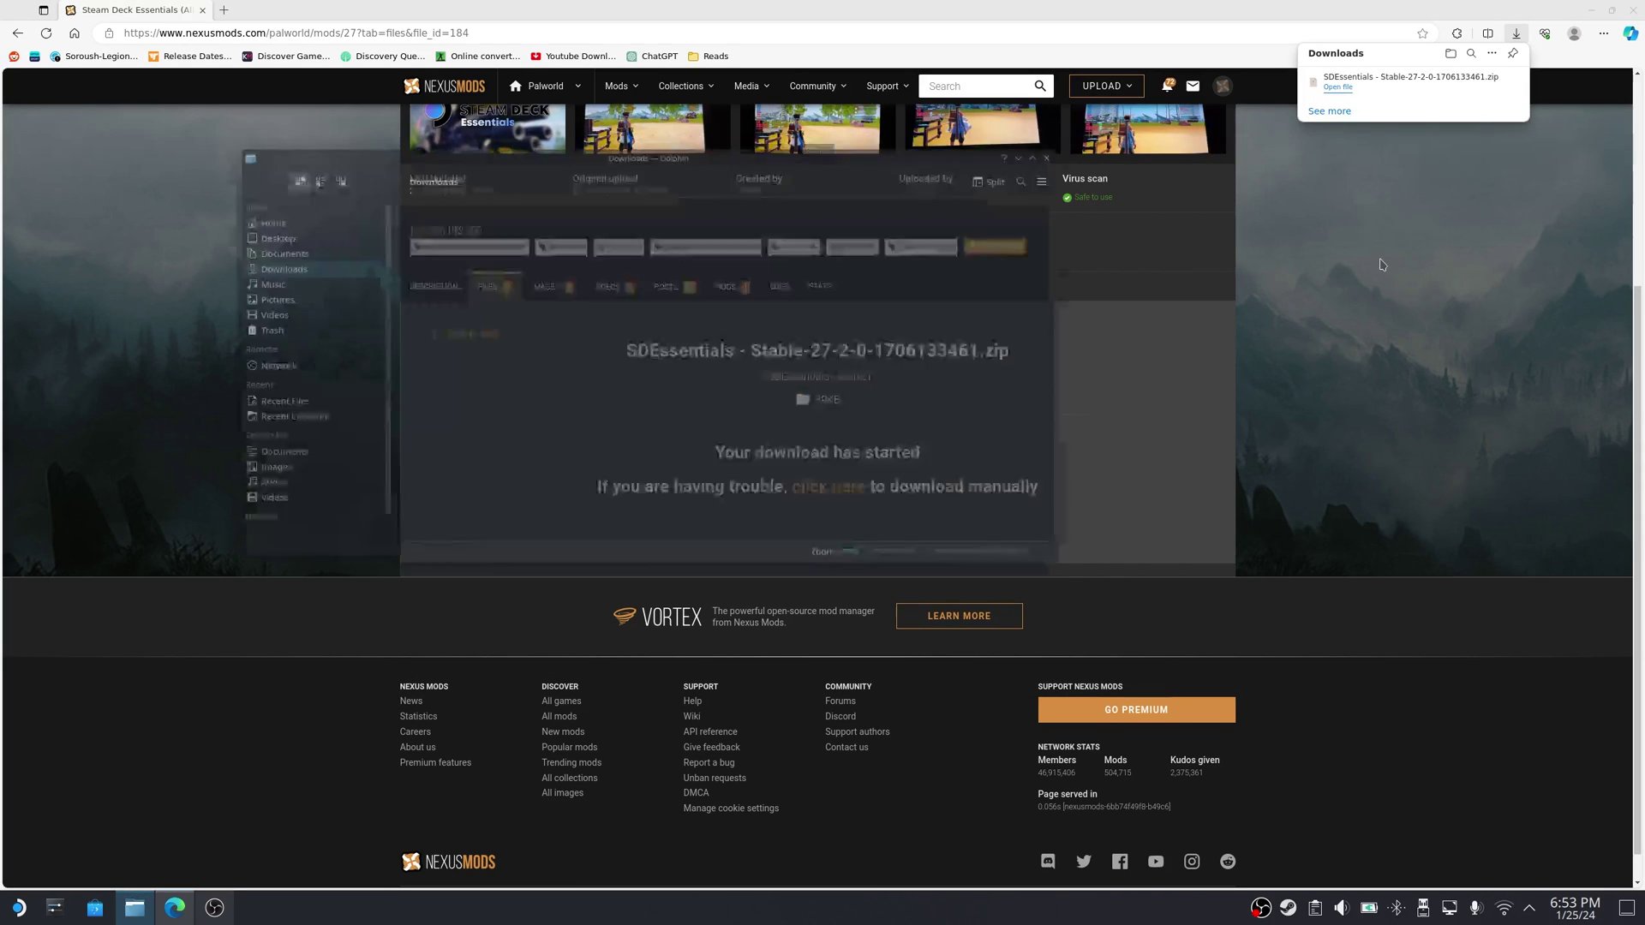
pyautogui.rightClick(688, 216)
pyautogui.moveTo(839, 405)
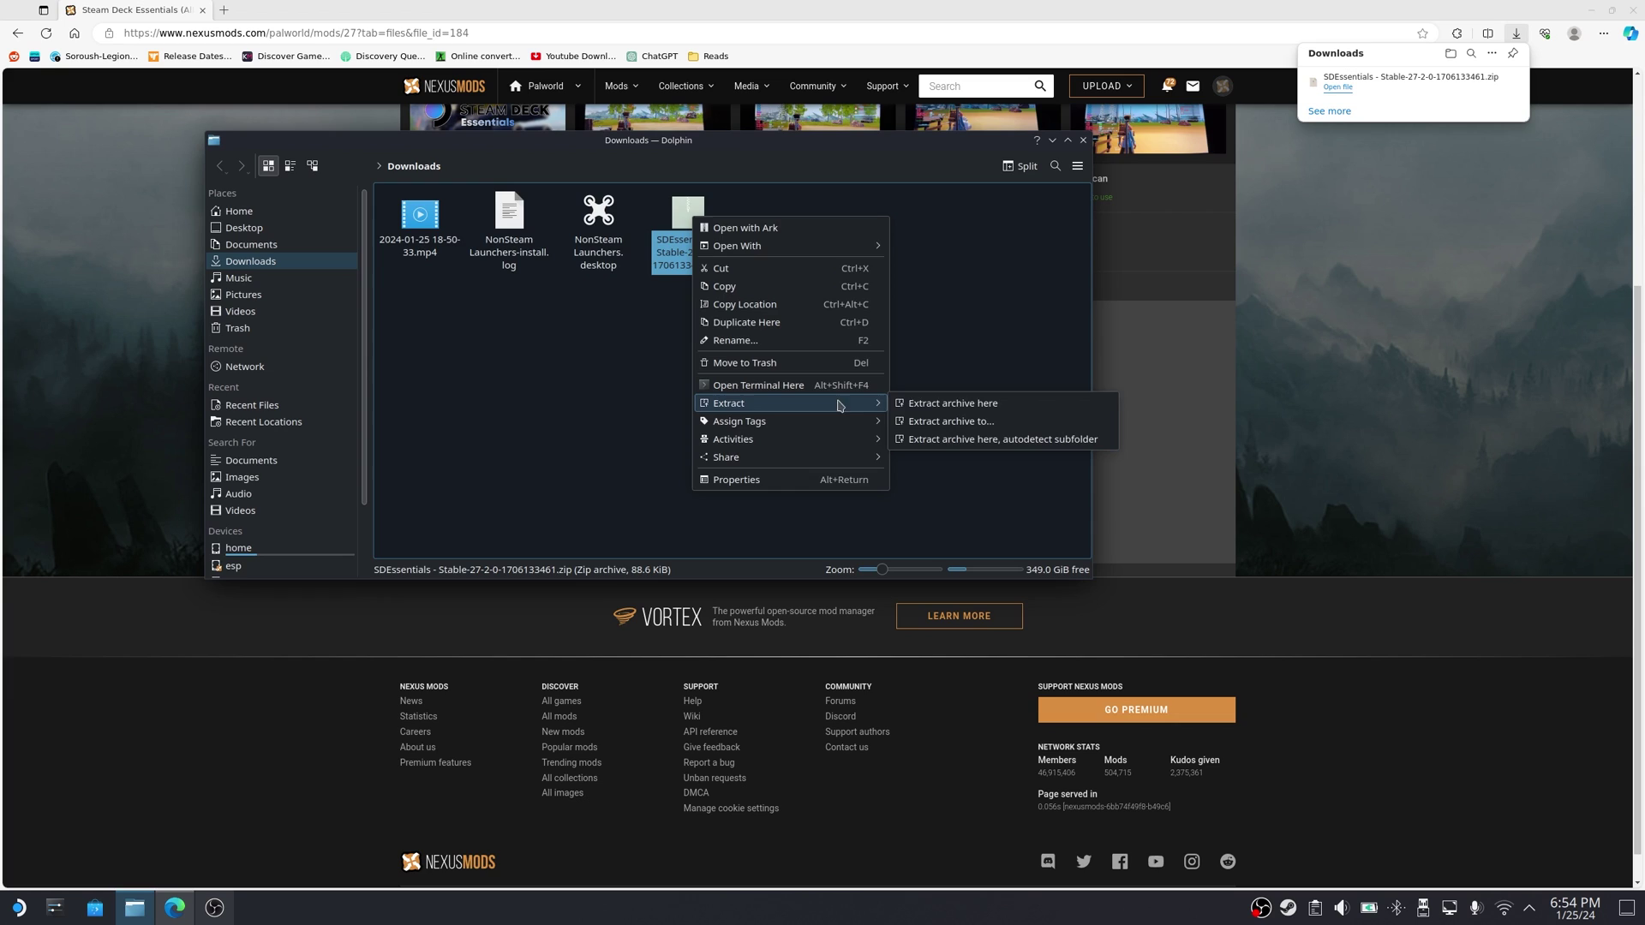
pyautogui.click(1002, 439)
pyautogui.click(420, 232)
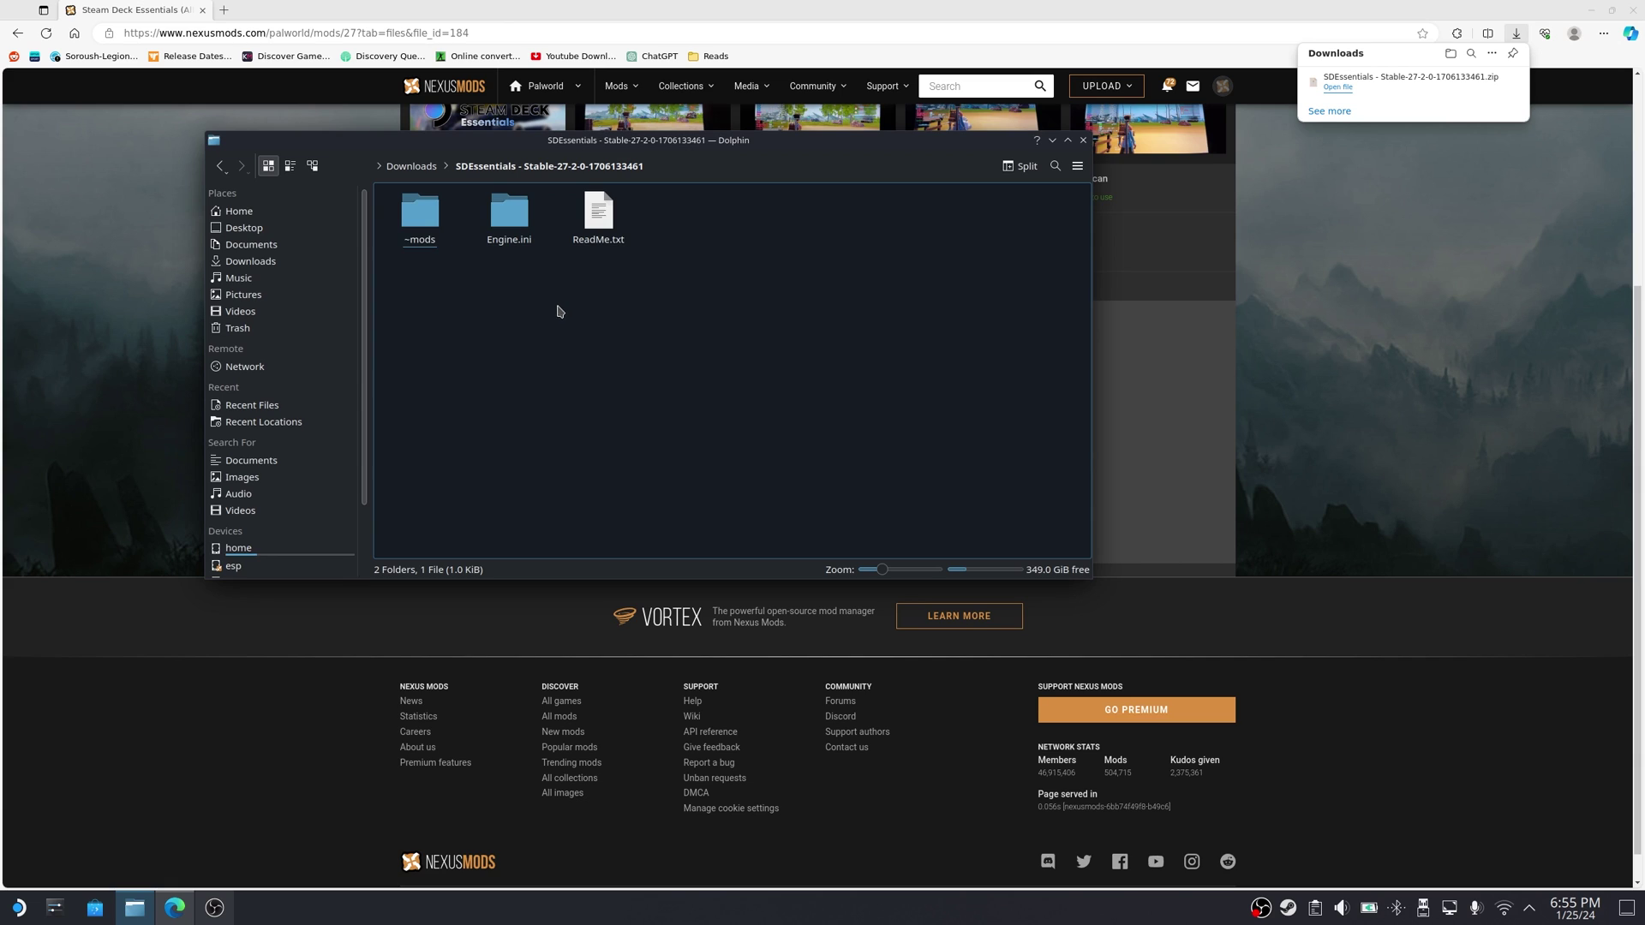
# Browse the Light Cartoon Artstyle presets, checking the 4. Ultra Performance TSR and FXAA options.
pyautogui.click(517, 247)
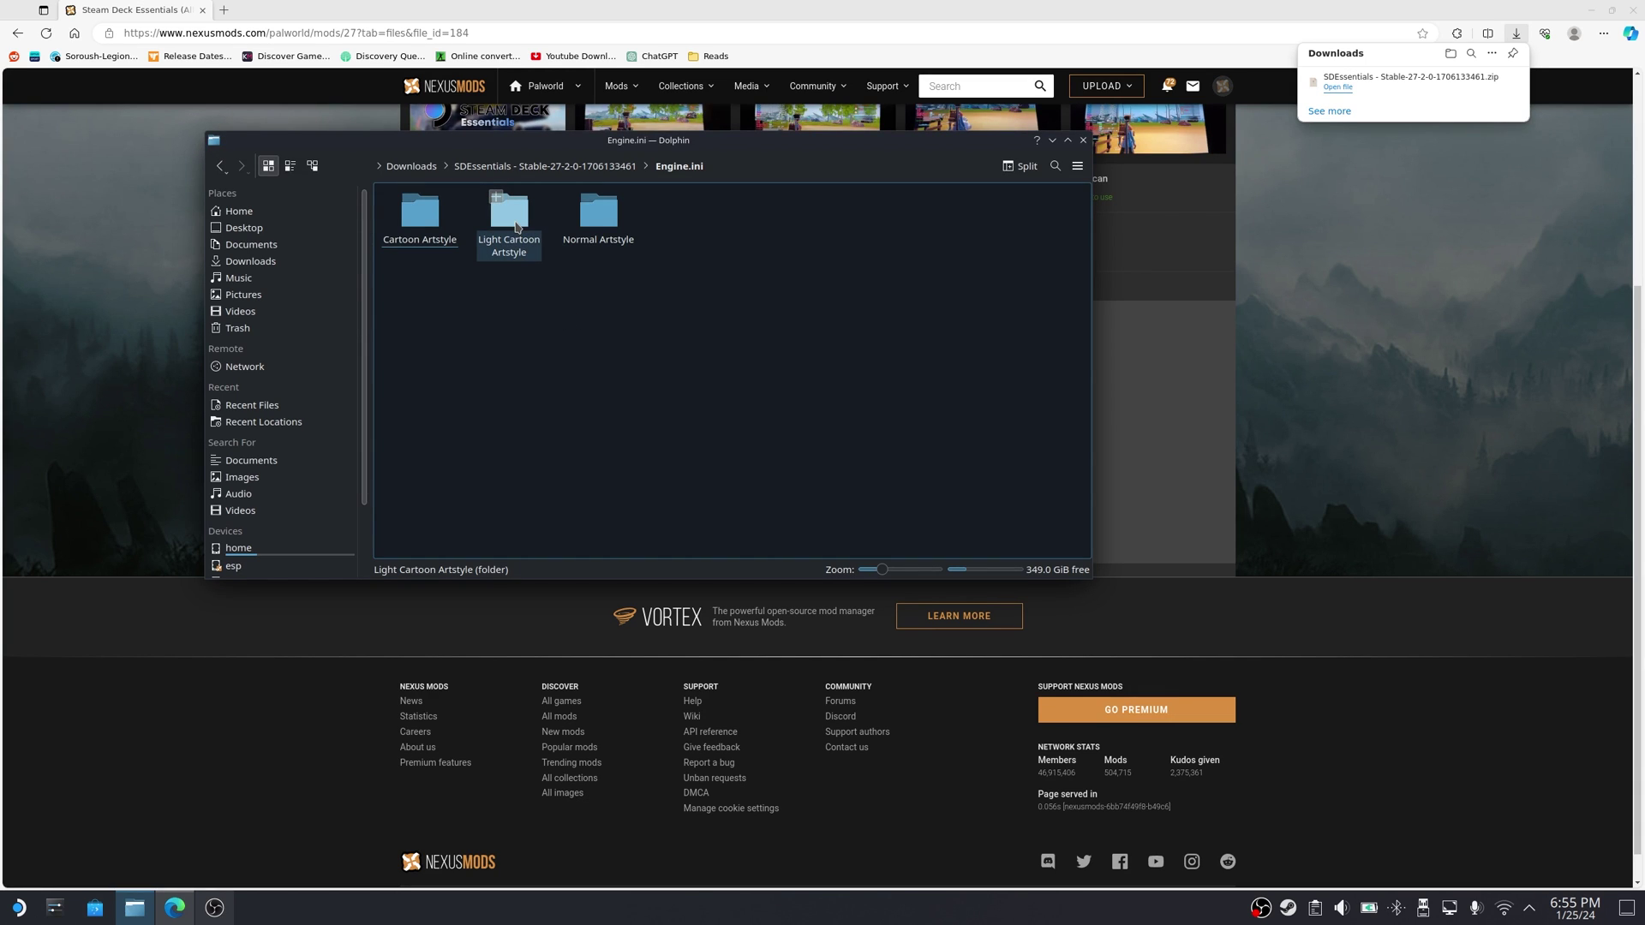
pyautogui.click(517, 227)
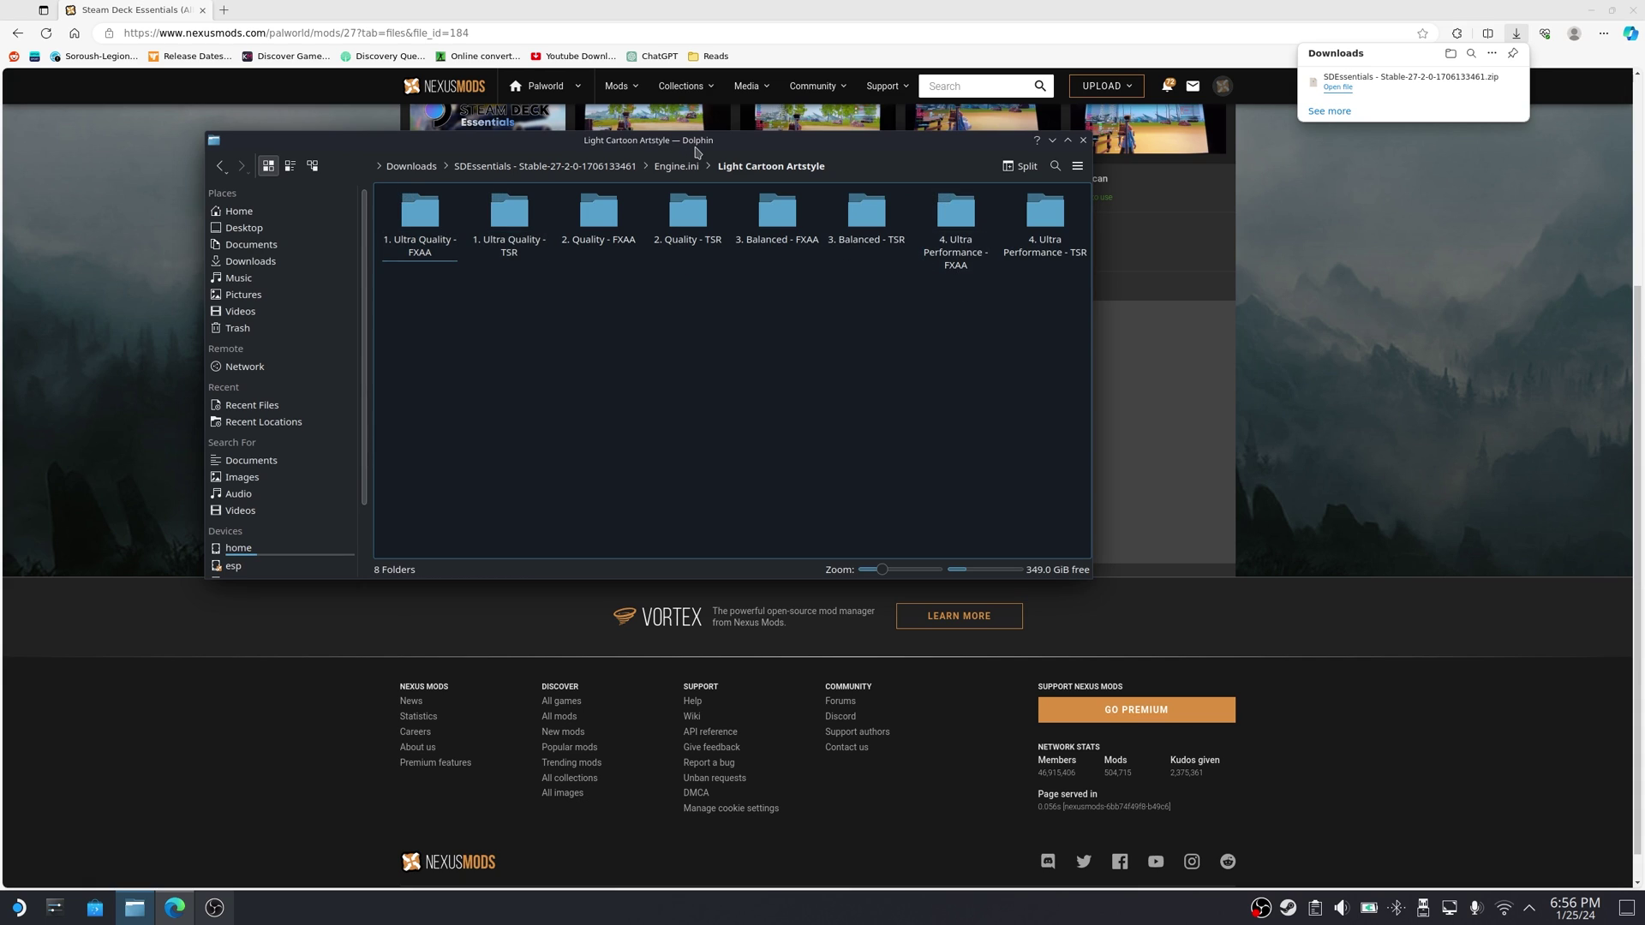
pyautogui.click(1046, 263)
pyautogui.click(969, 312)
pyautogui.click(958, 268)
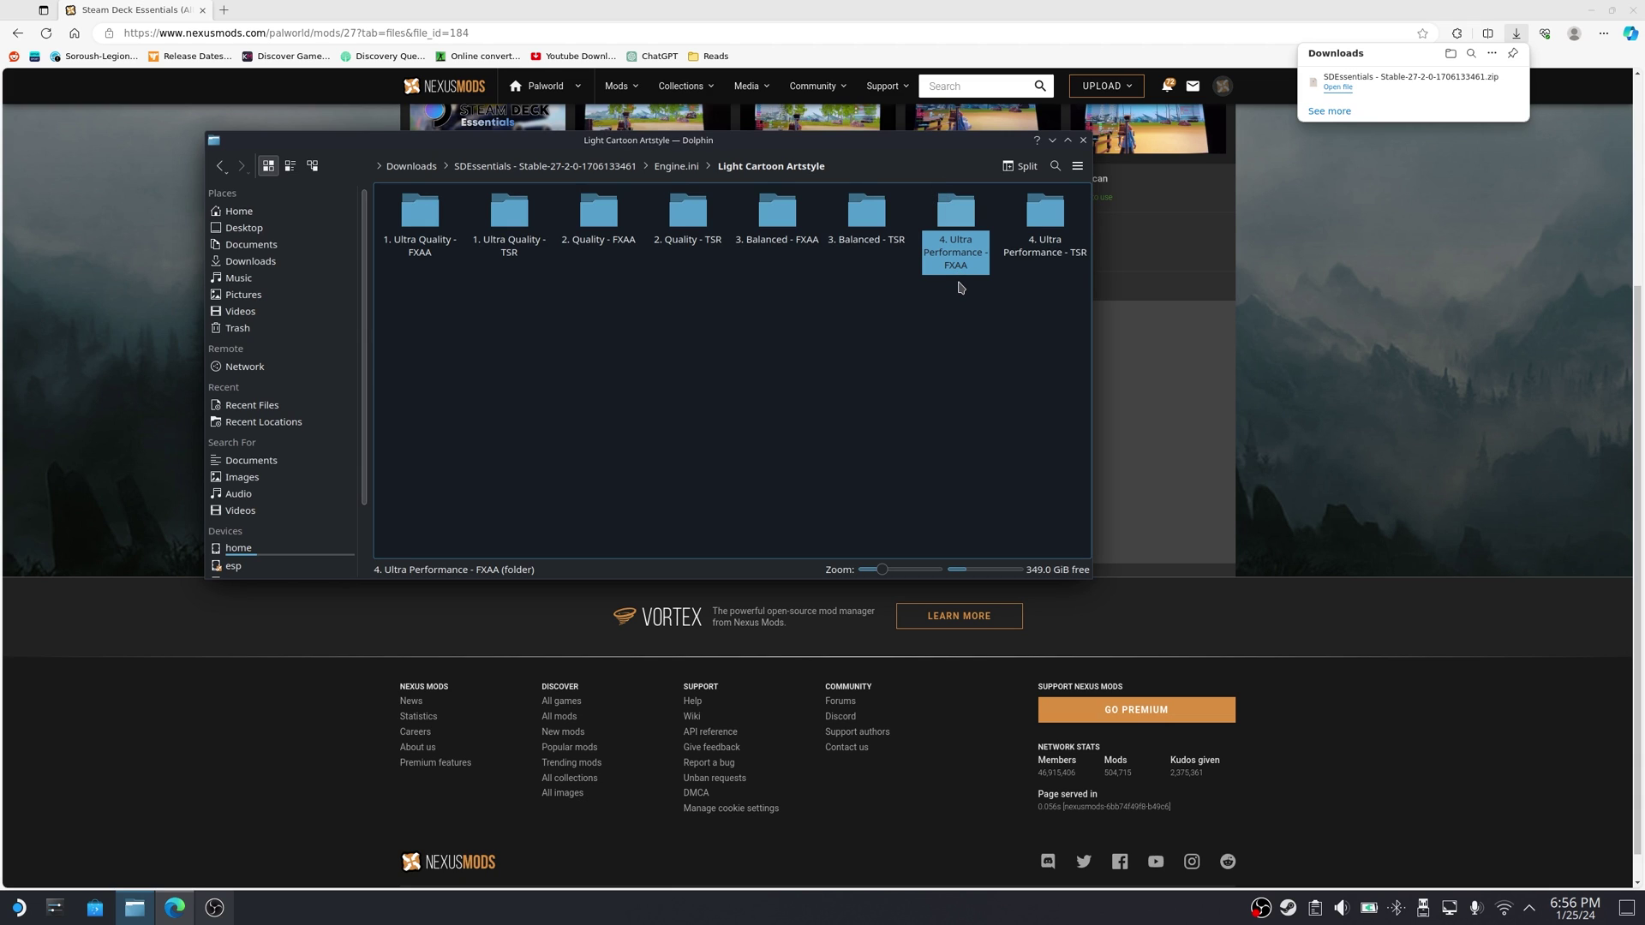
pyautogui.click(945, 321)
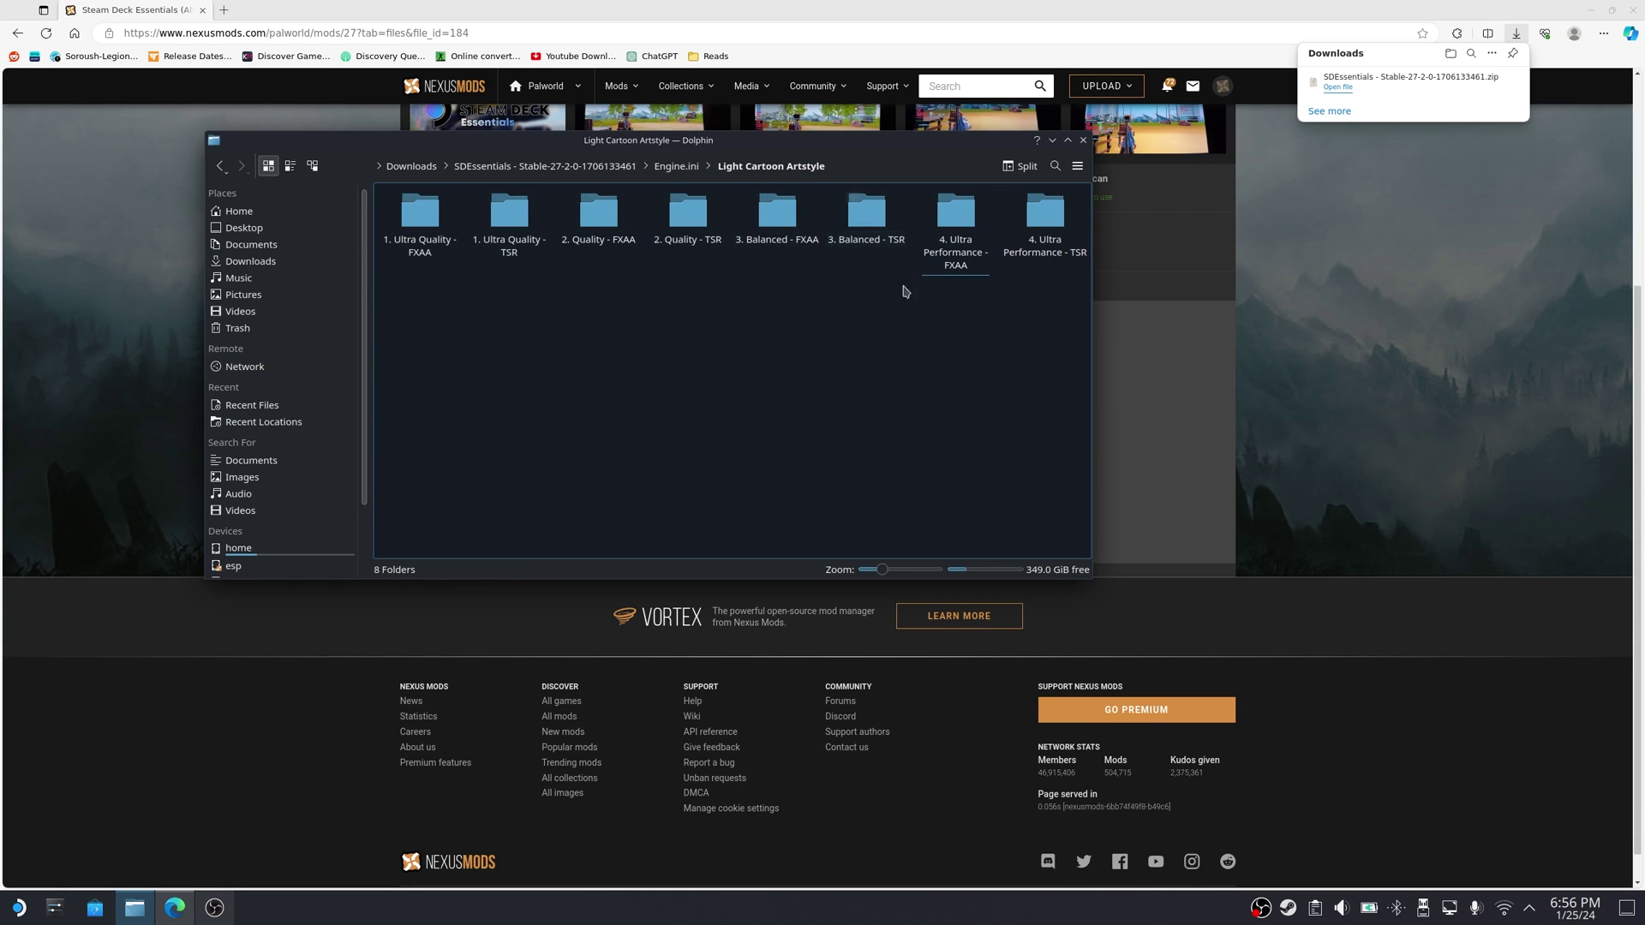
# Look through the Normal Artstyle and Cartoon Artstyle preset folders.
pyautogui.click(670, 168)
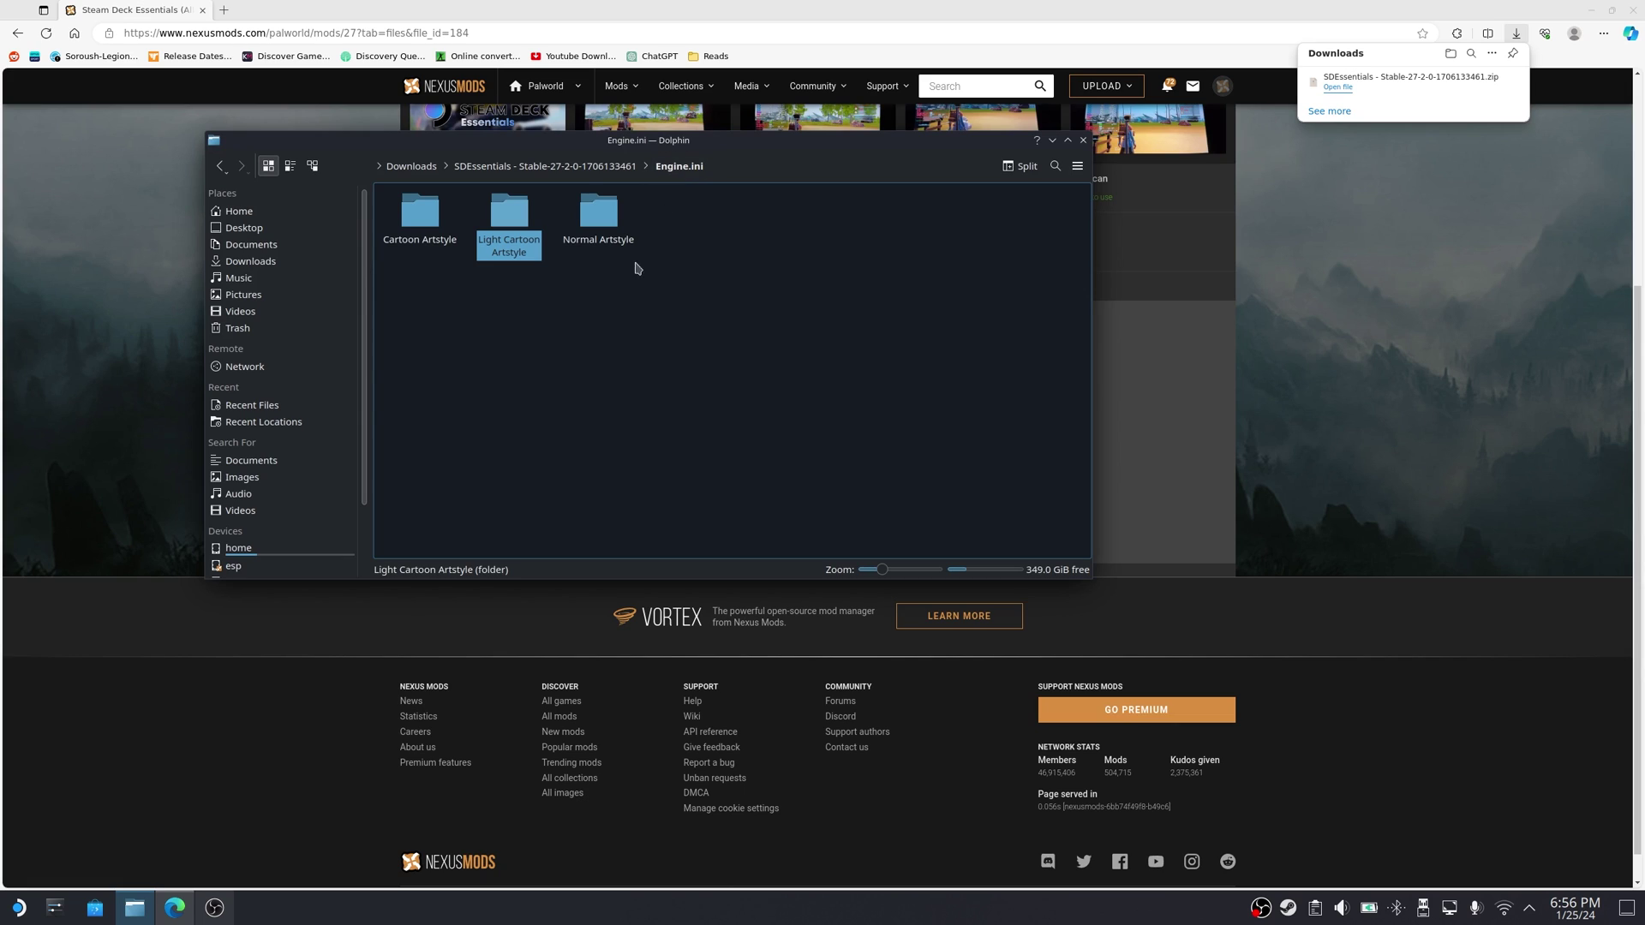
pyautogui.doubleClick(598, 219)
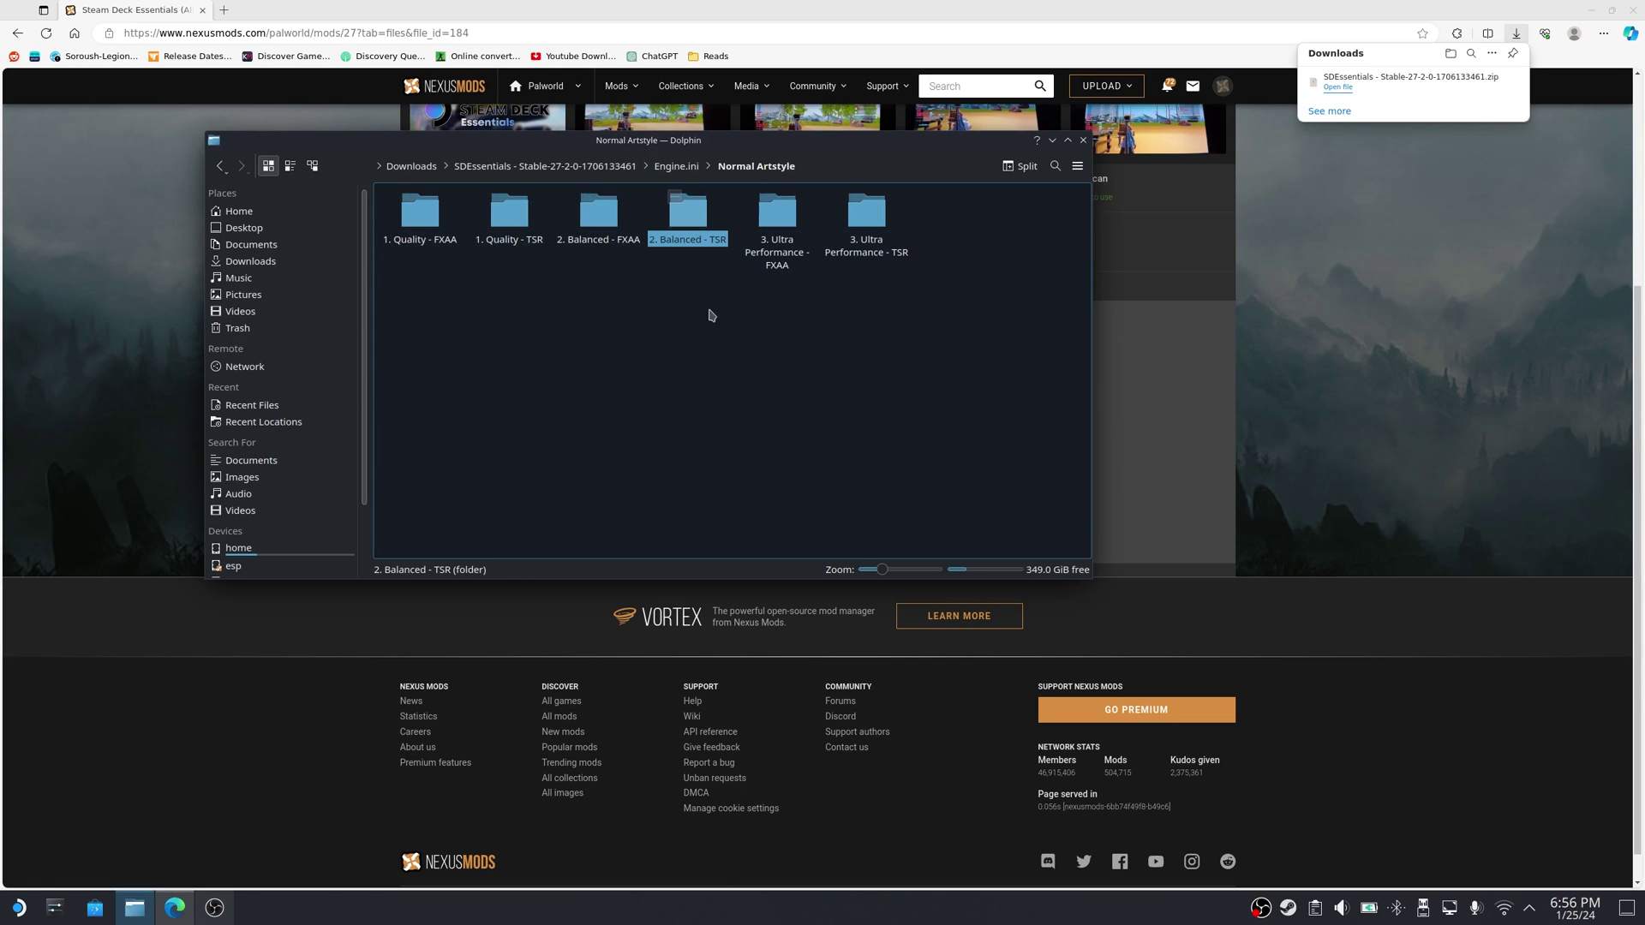
pyautogui.hotkey('alt', 'Left')
pyautogui.doubleClick(420, 218)
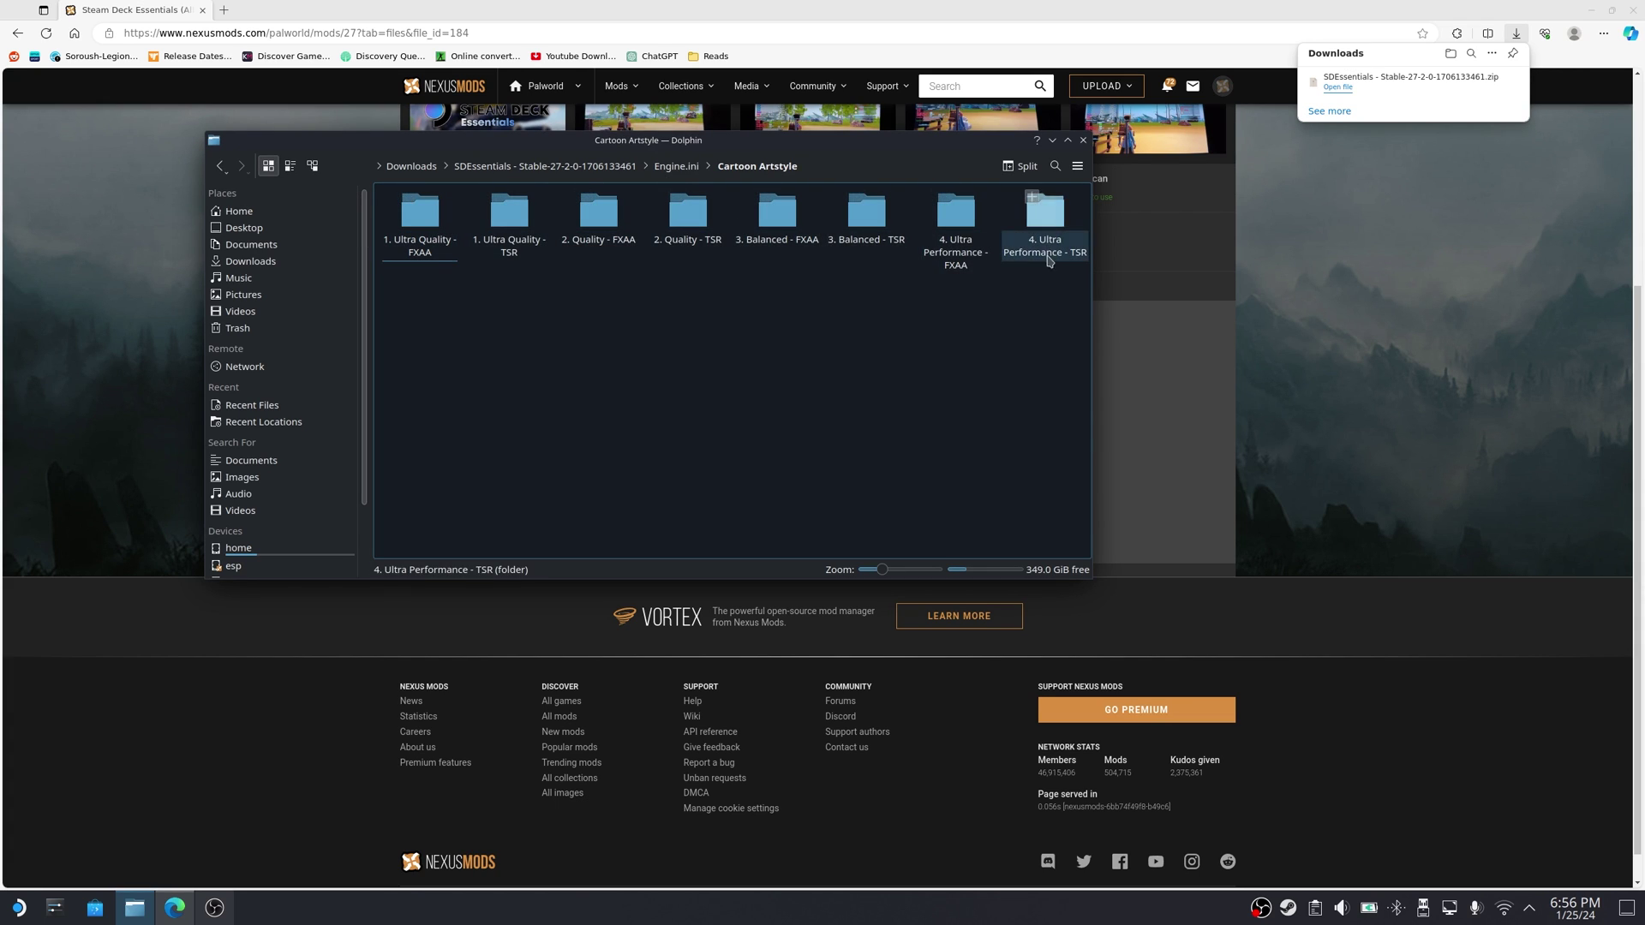
pyautogui.hotkey('alt', 'Left')
# Check the pak in the ~mods folder, then open ReadMe.txt for the install steps.
pyautogui.click(519, 168)
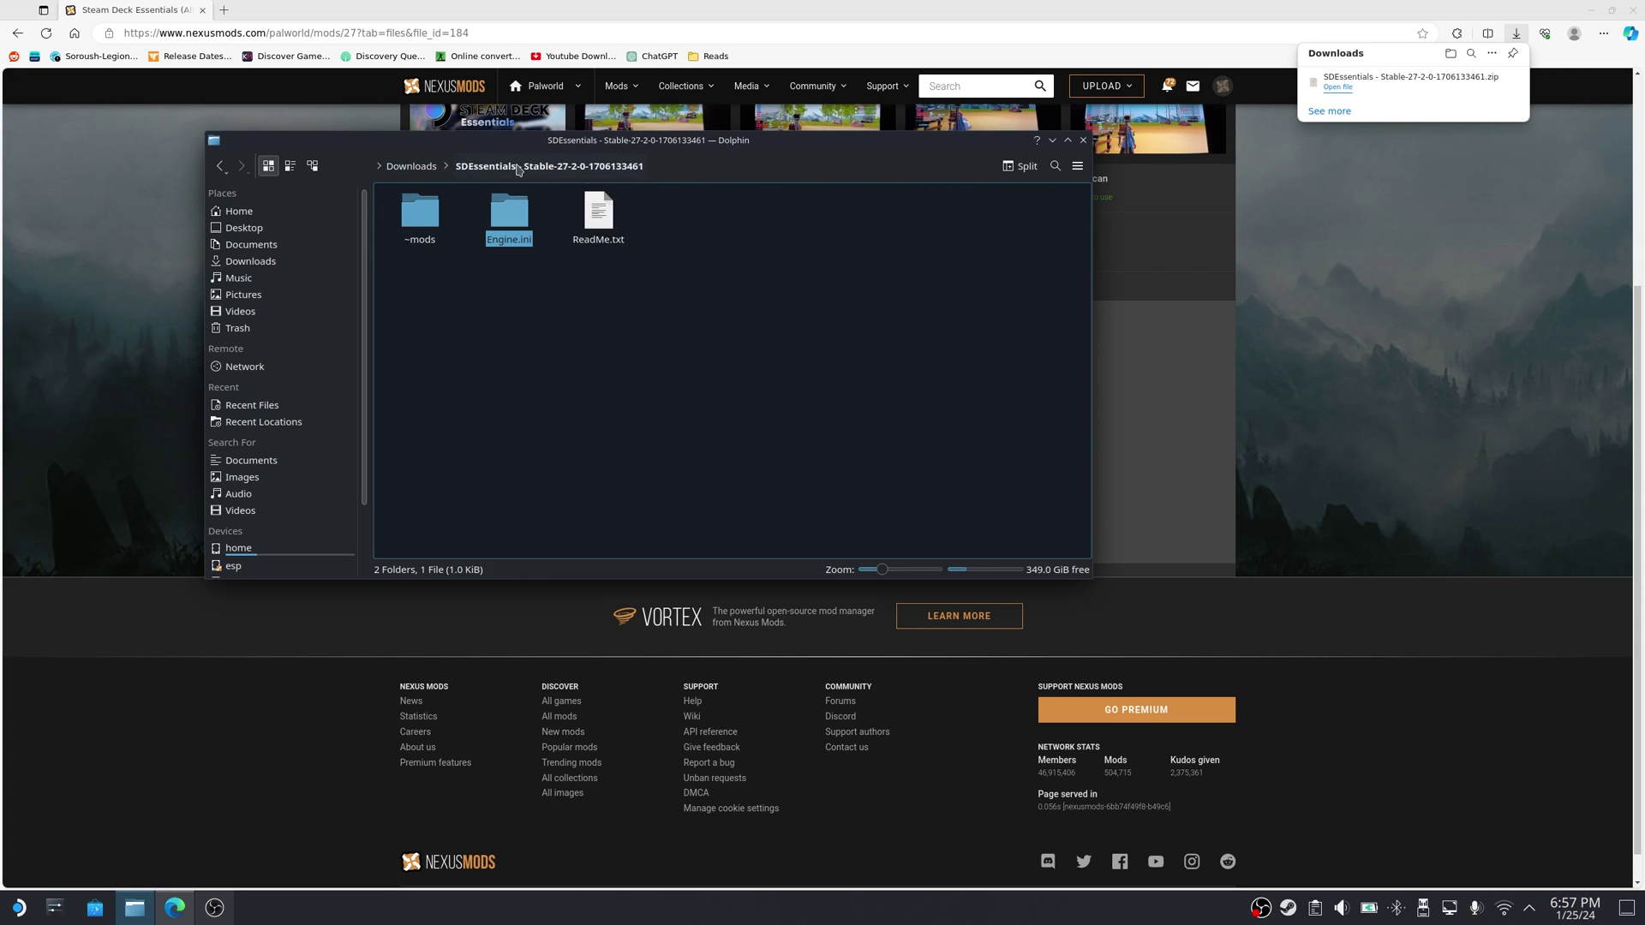
pyautogui.doubleClick(418, 225)
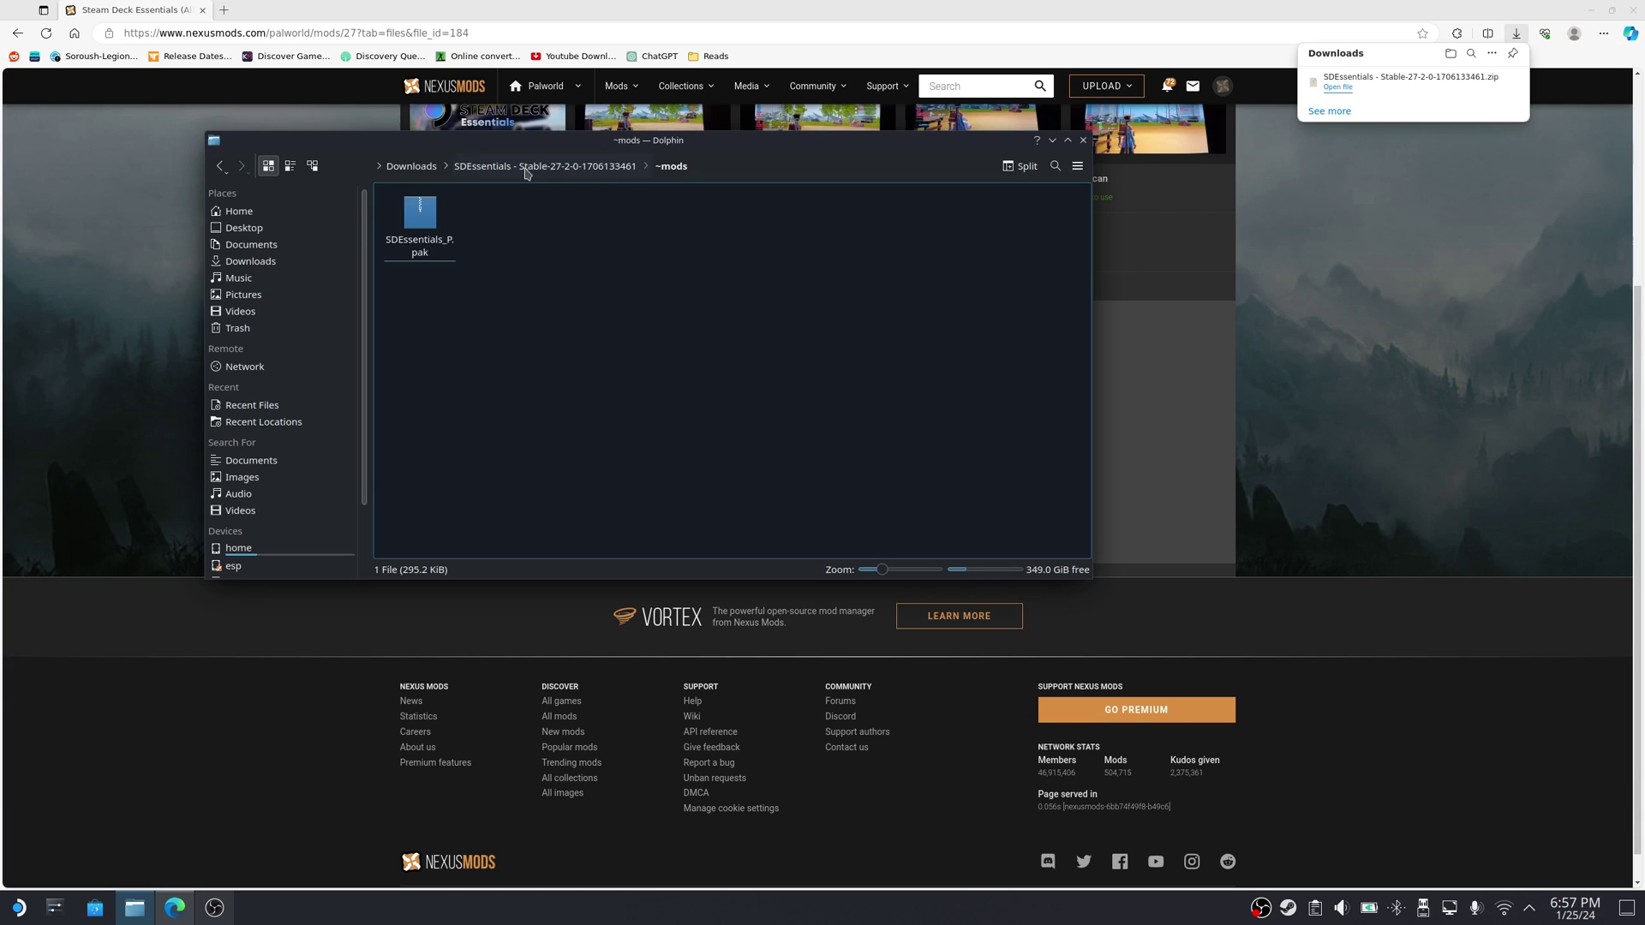
pyautogui.hotkey('alt', 'Left')
pyautogui.doubleClick(598, 214)
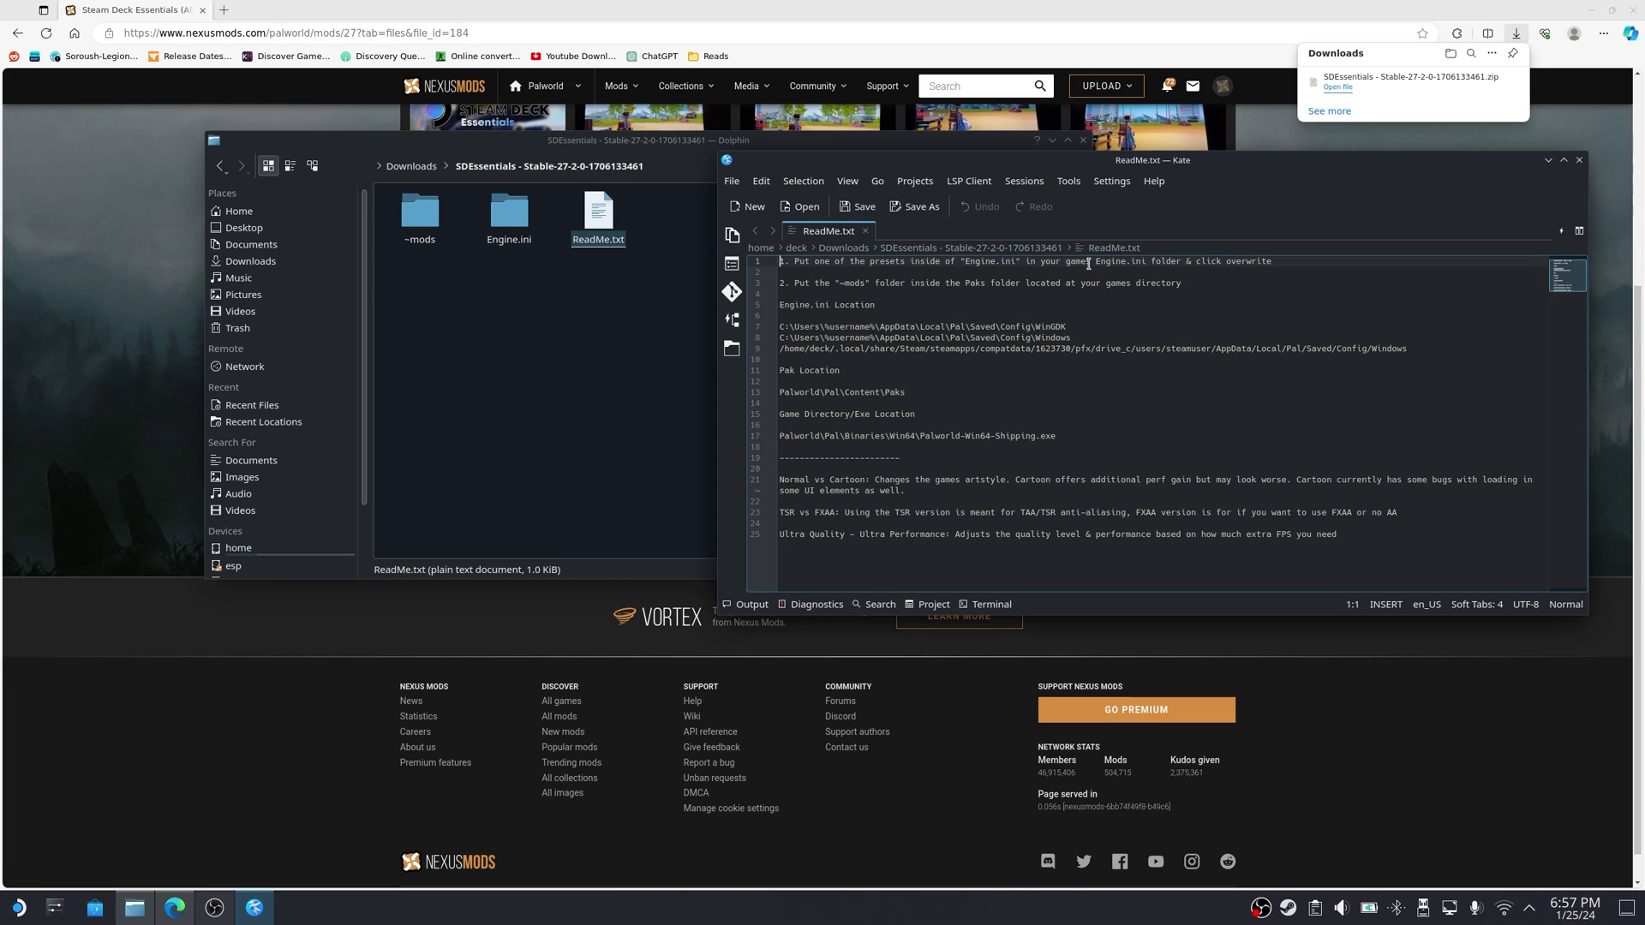
# Copy the Steam Deck Engine.ini path from line 9 of ReadMe.txt, then return to Dolphin.
pyautogui.tripleClick(780, 349)
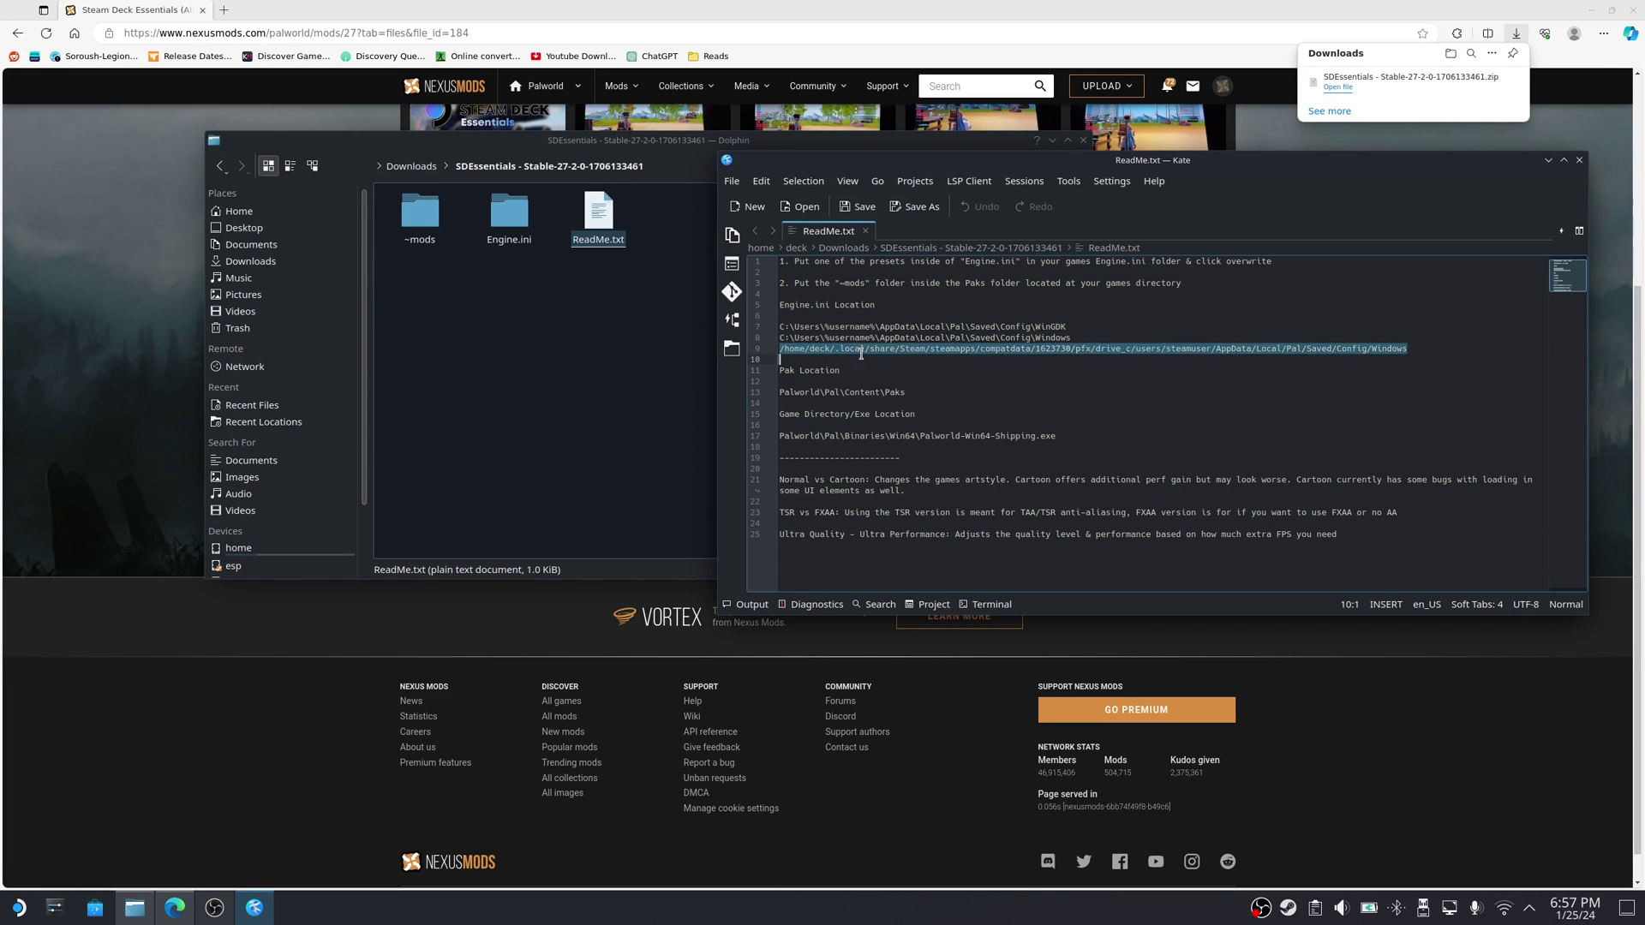
pyautogui.moveTo(1114, 356); pyautogui.dragTo(1409, 348)
pyautogui.rightClick(1030, 355)
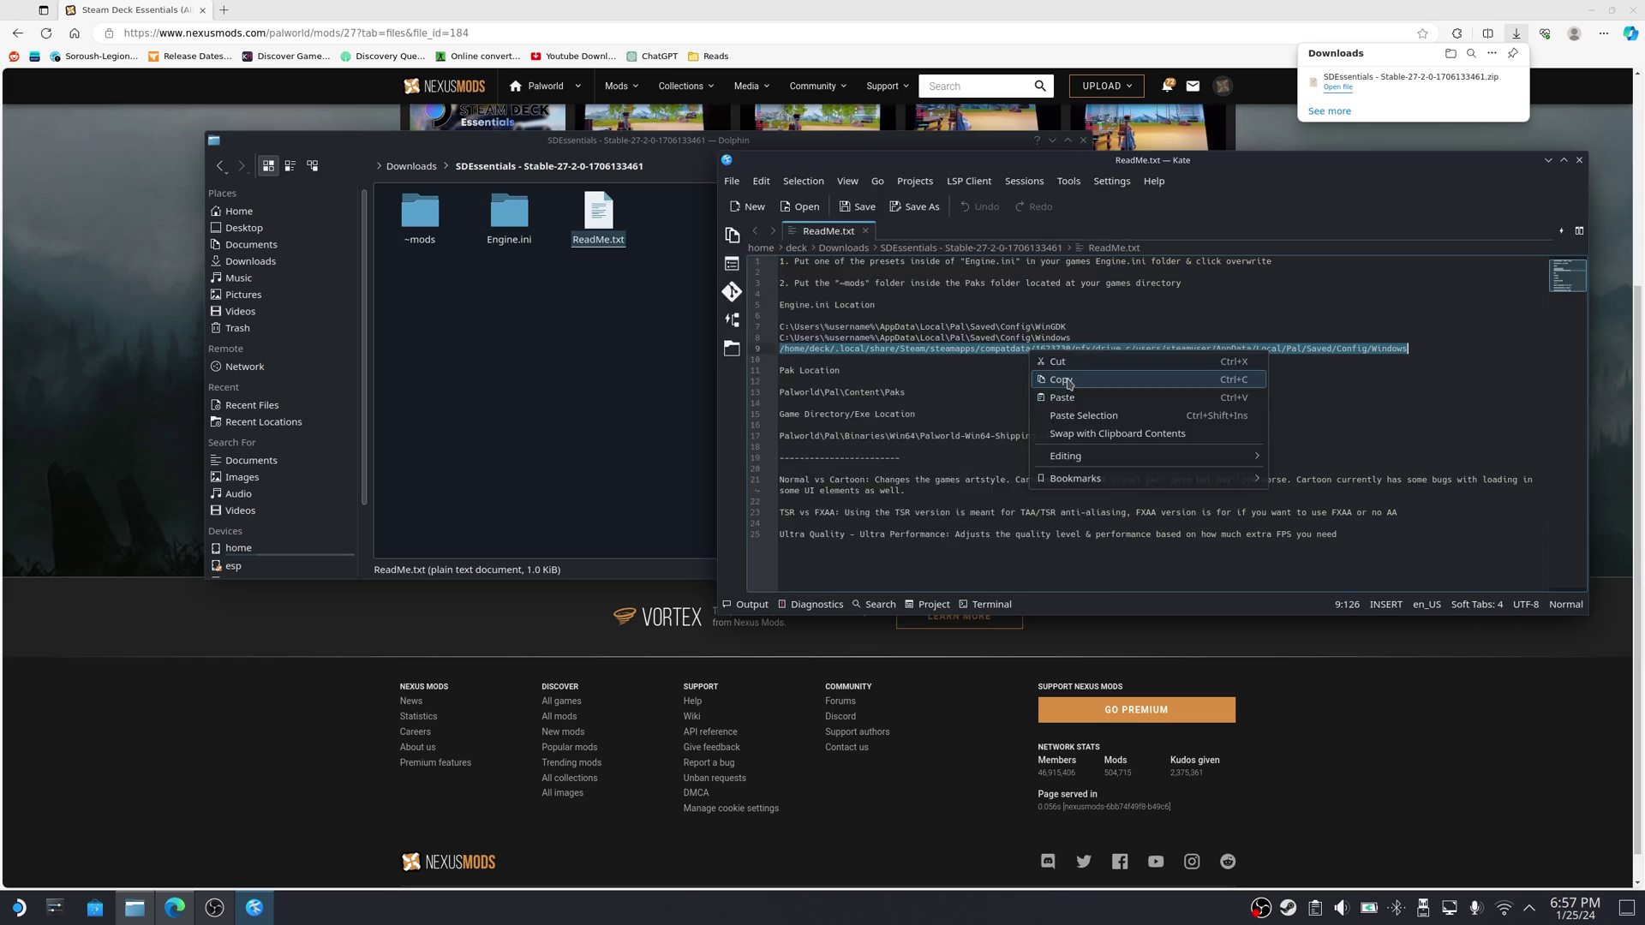
pyautogui.click(1084, 371)
pyautogui.click(893, 225)
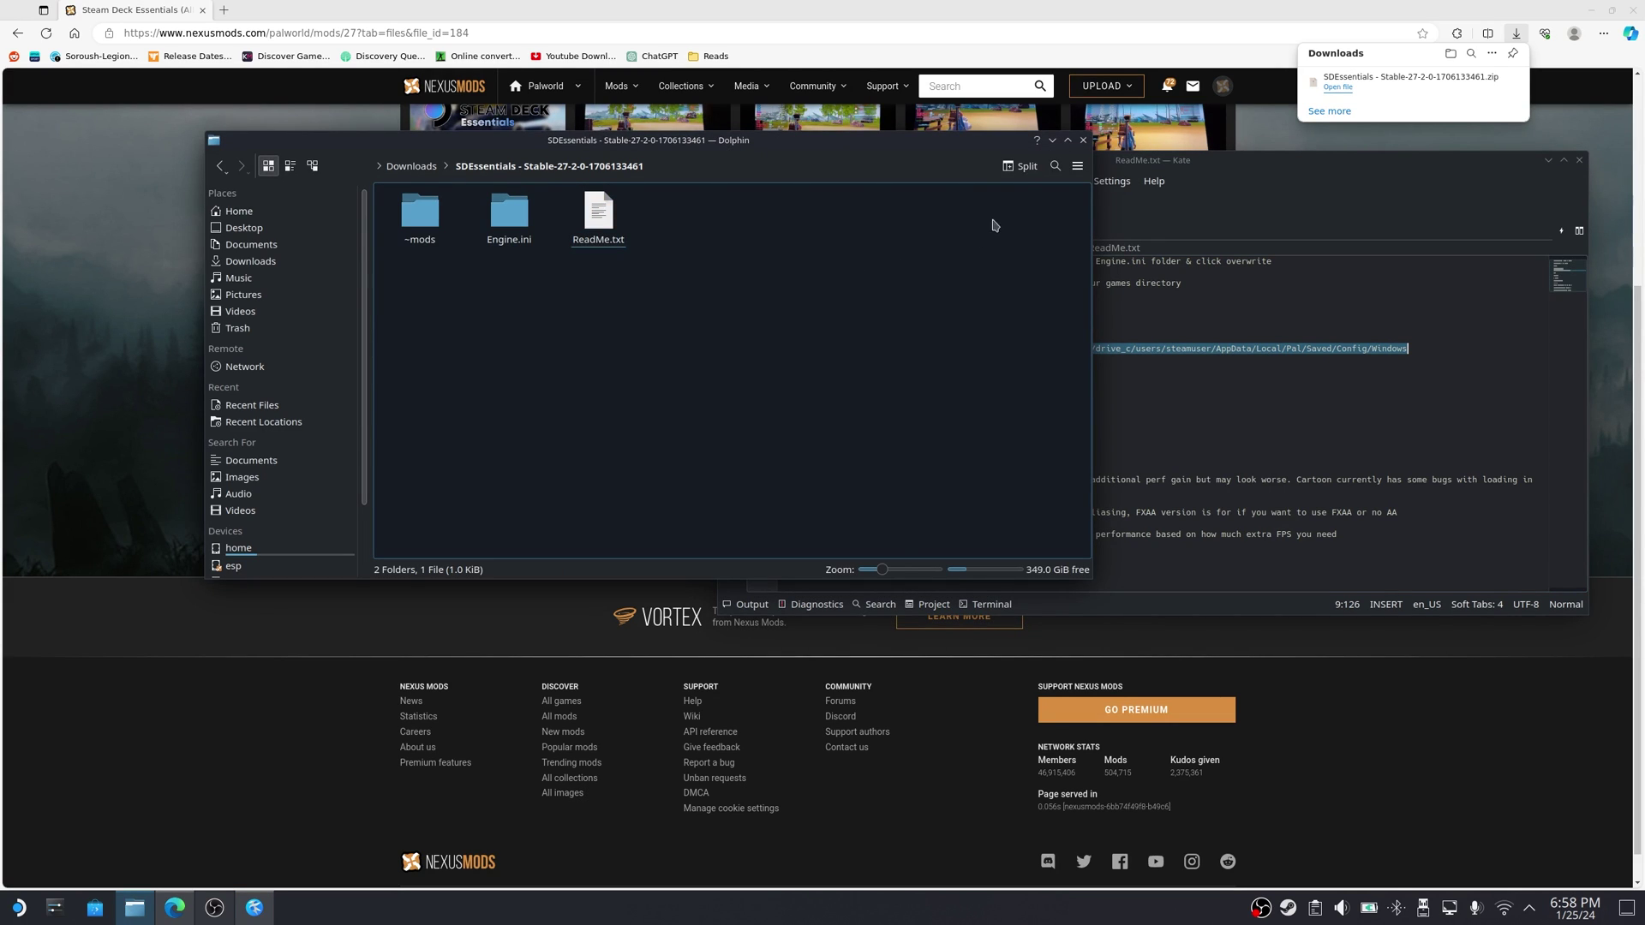
# Split the view: Palworld's Pal/Saved/Config/Windows folder on the right, the Ultra Performance preset on the left.
pyautogui.click(1021, 165)
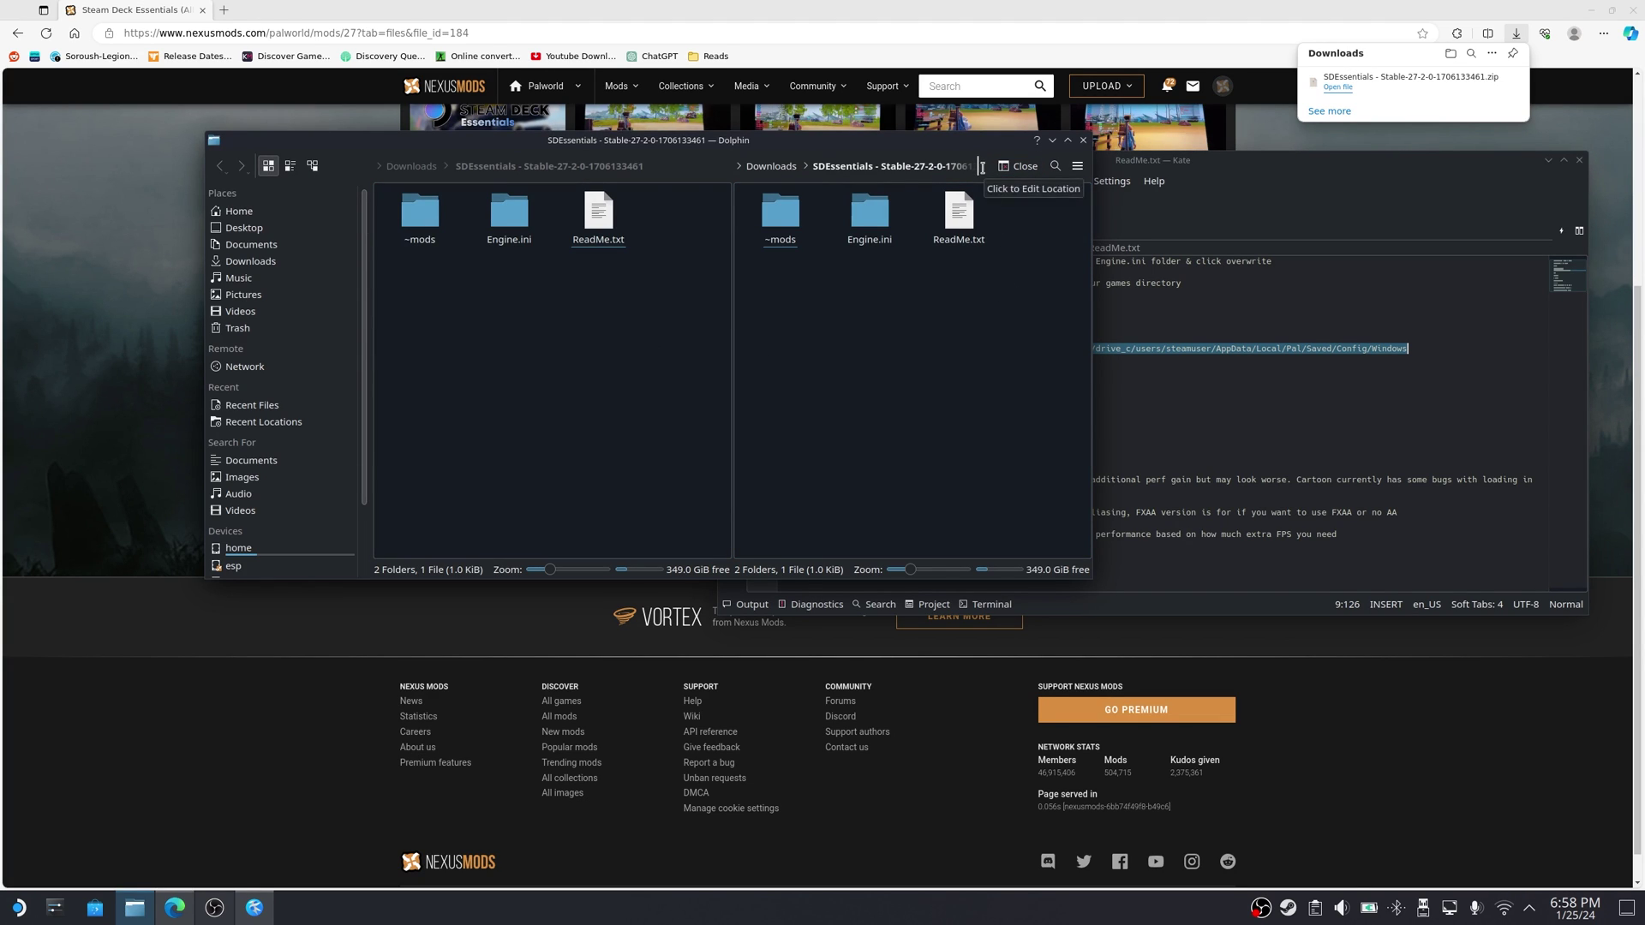
pyautogui.click(980, 166)
pyautogui.click(951, 167)
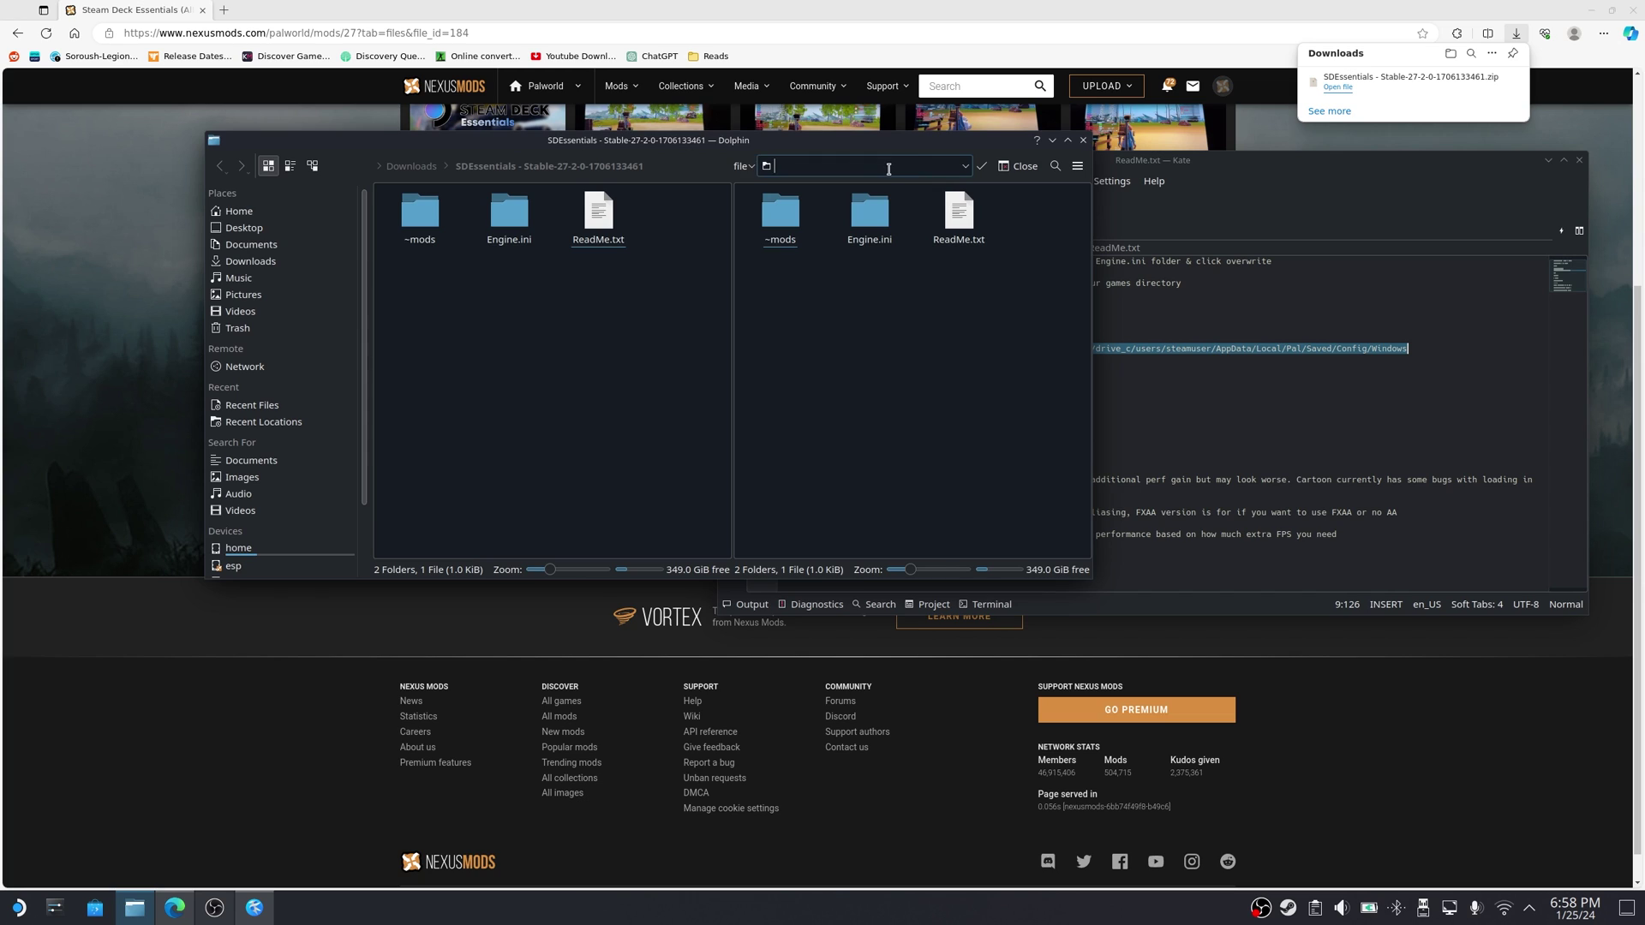
pyautogui.rightClick(889, 169)
pyautogui.click(927, 256)
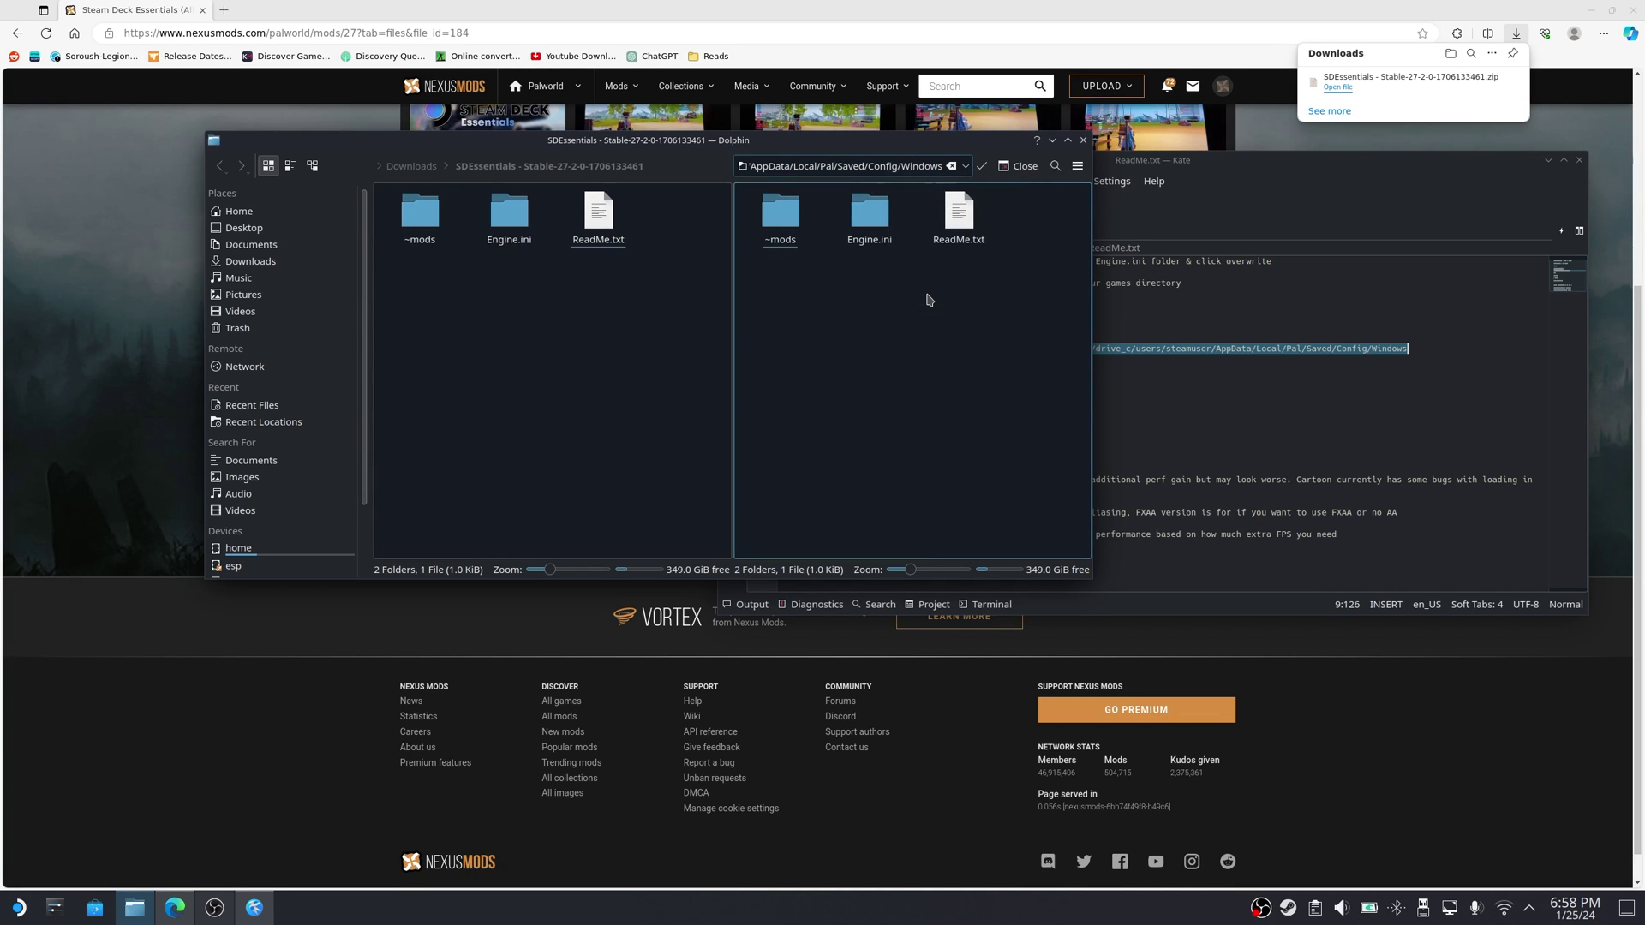
pyautogui.press('Return')
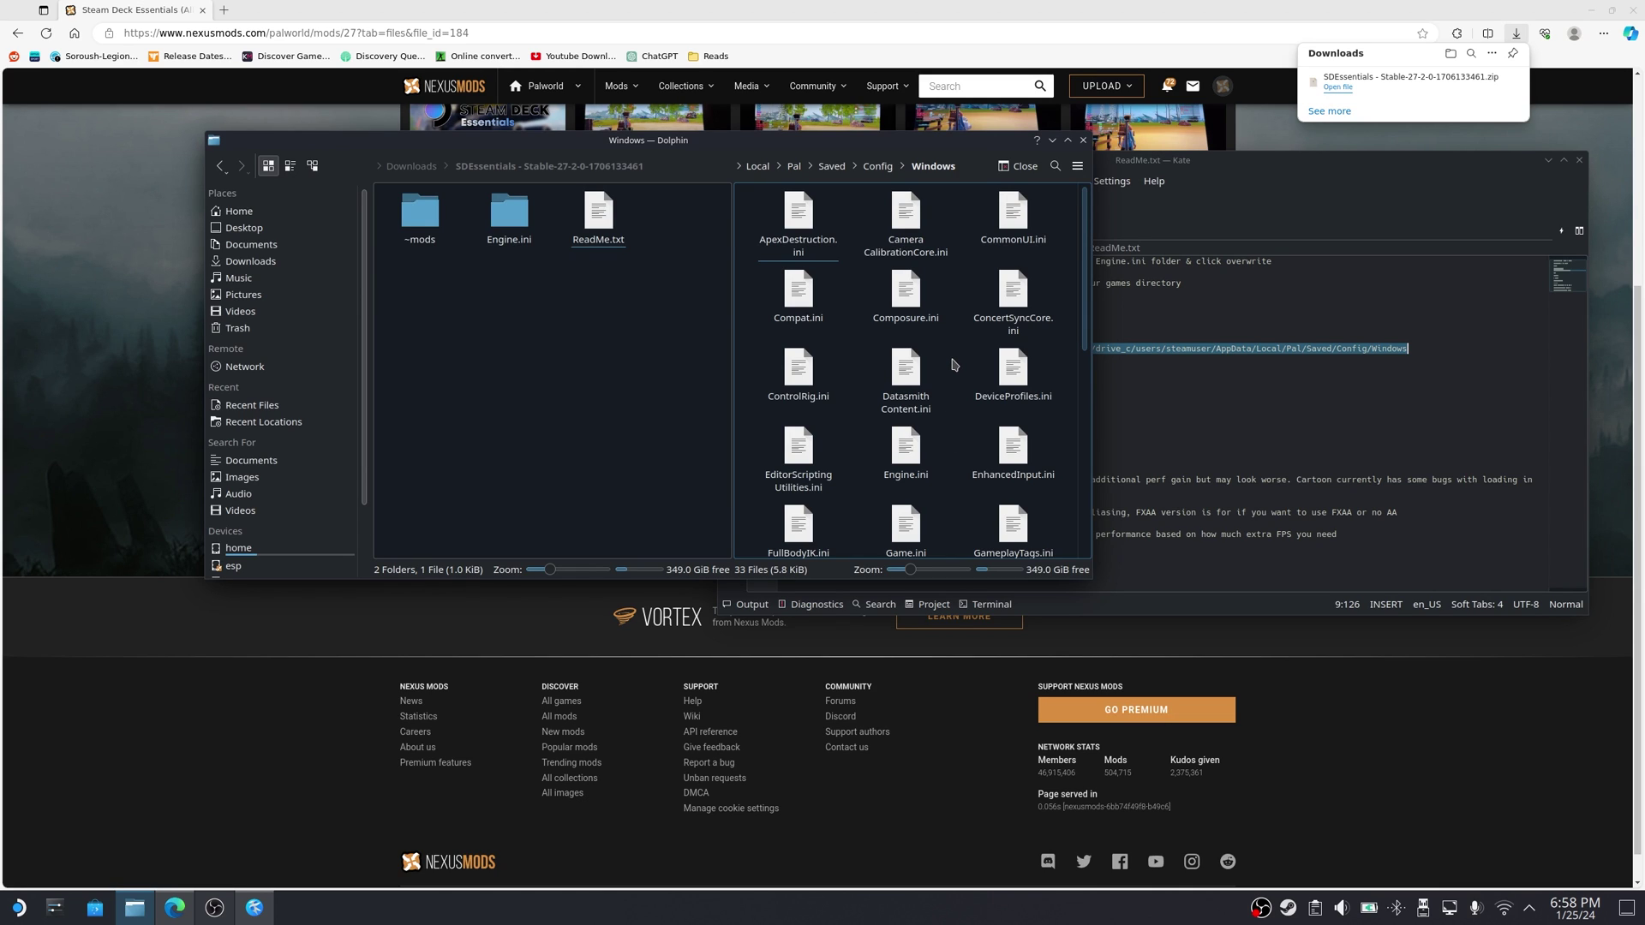
pyautogui.scroll(-2, 953, 364)
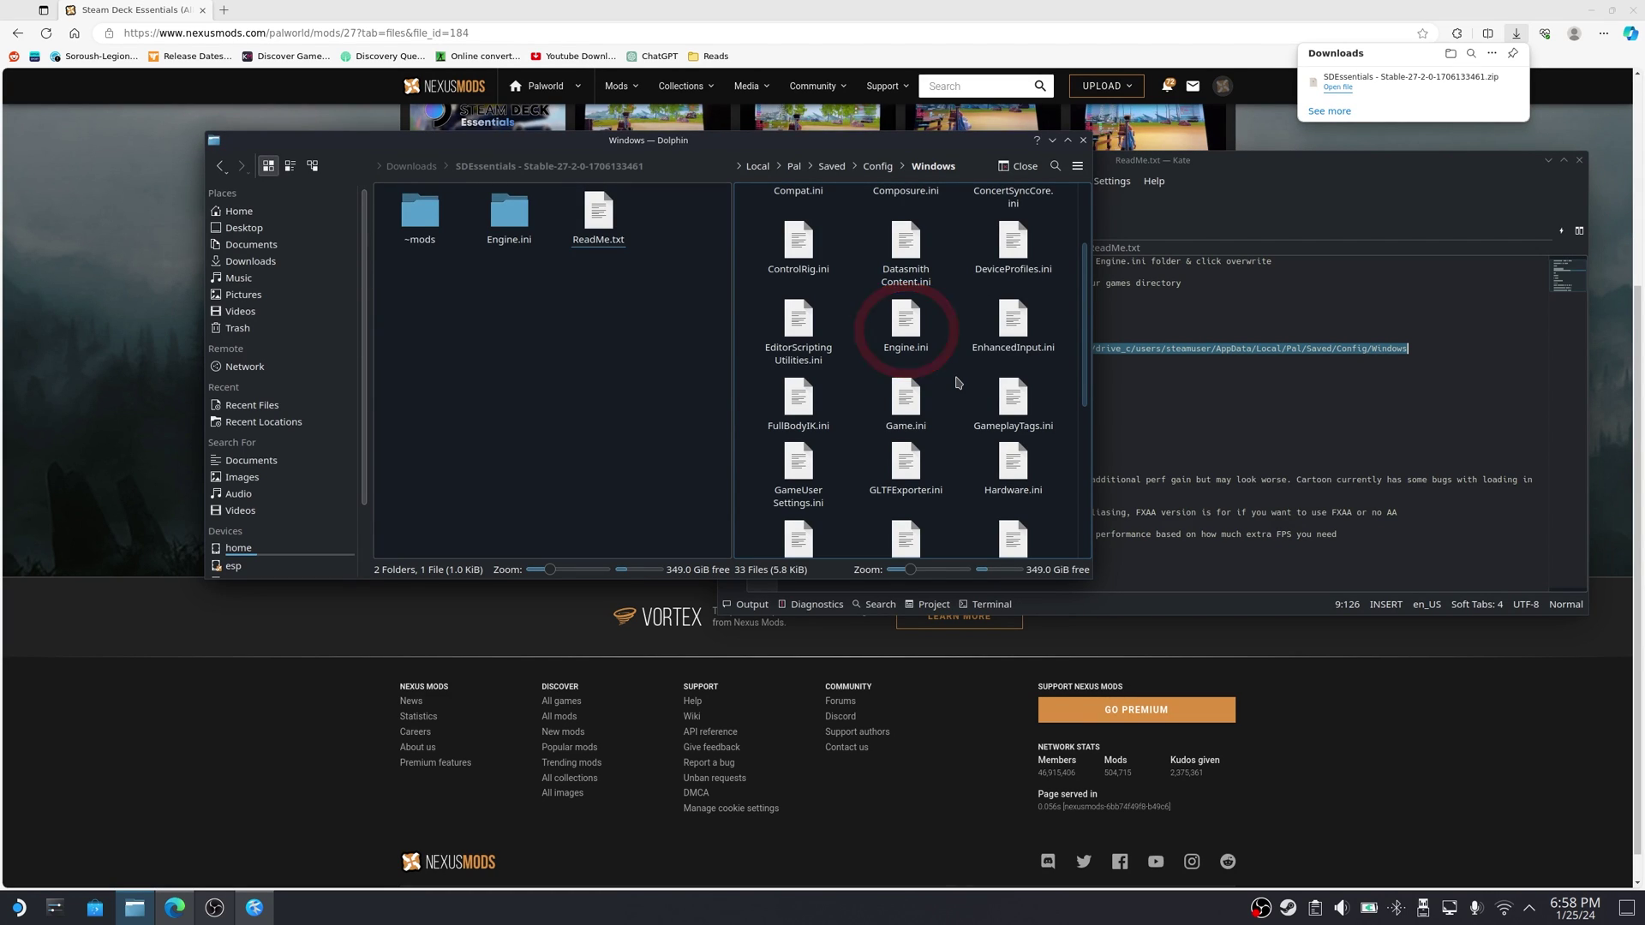
pyautogui.scroll(-2, 958, 383)
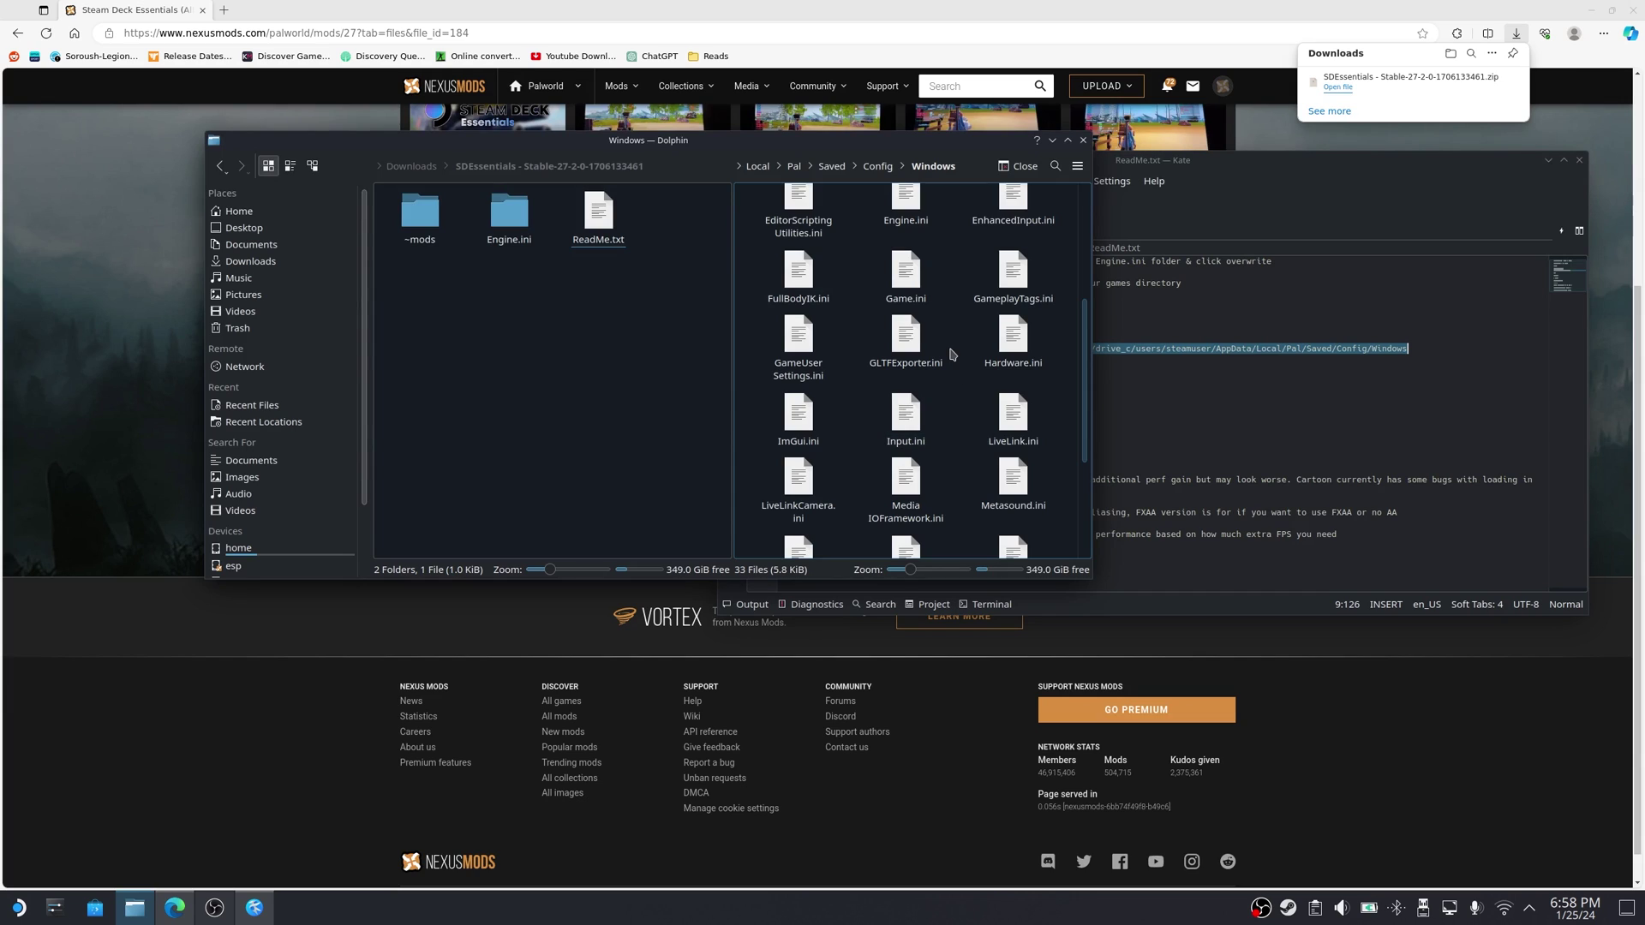
pyautogui.hotkey('alt', 'Left')
pyautogui.moveTo(419, 209); pyautogui.dragTo(971, 289)
# Paste a backup copy of the game's 4.1 KiB Engine.ini into Downloads.
pyautogui.scroll(3, 971, 377)
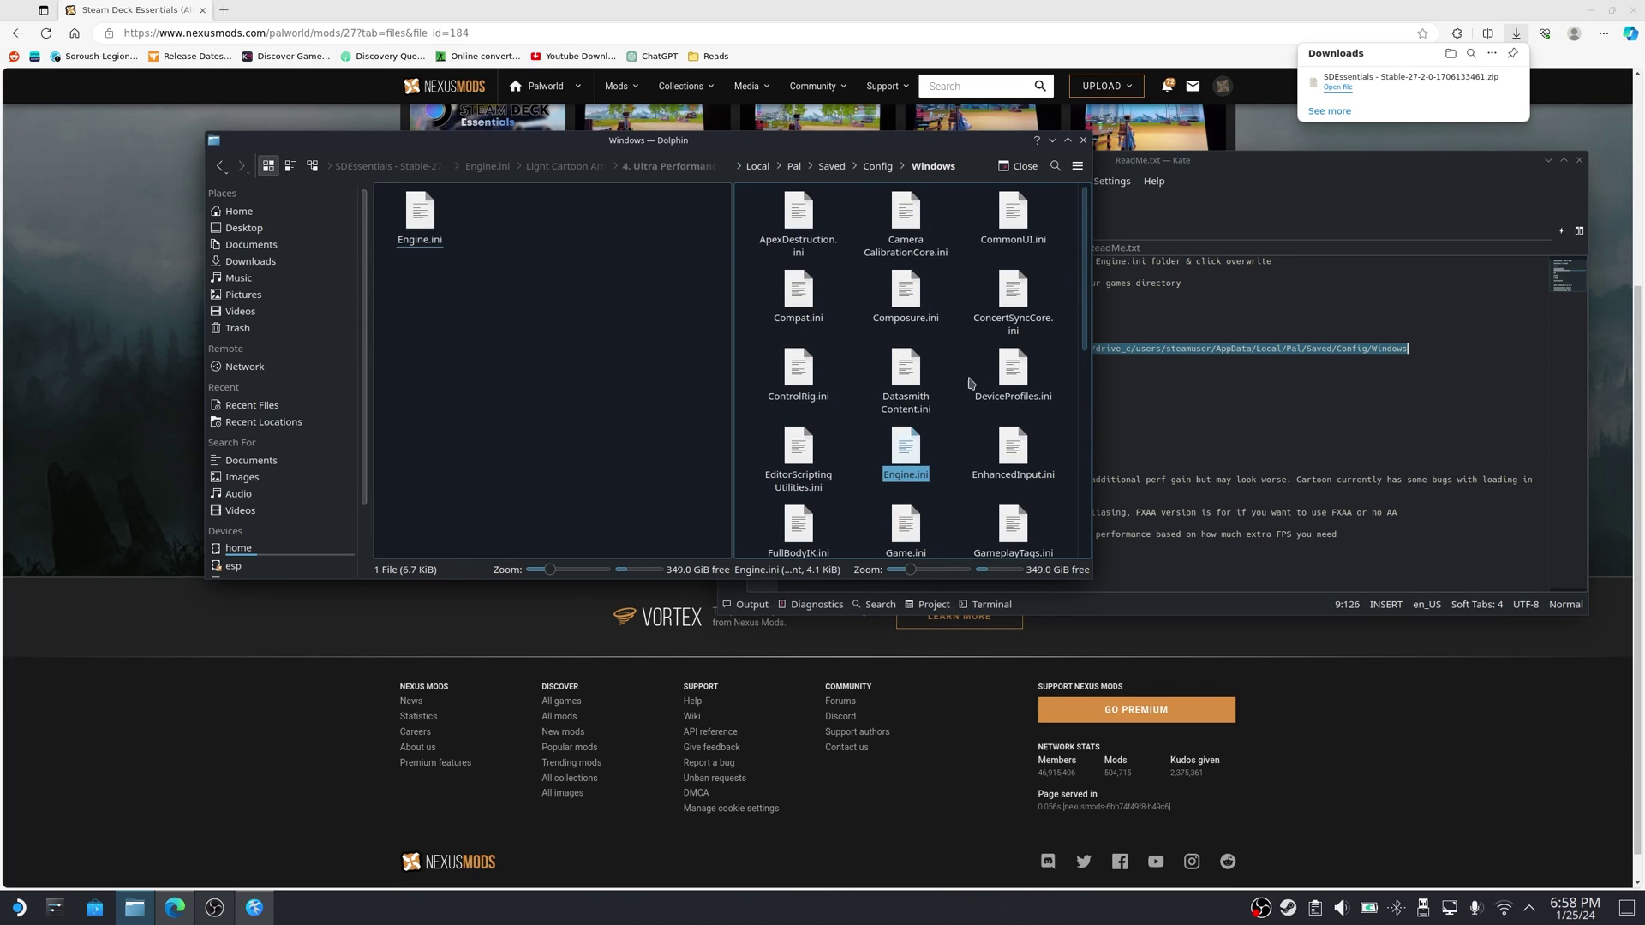
pyautogui.rightClick(918, 464)
pyautogui.click(591, 315)
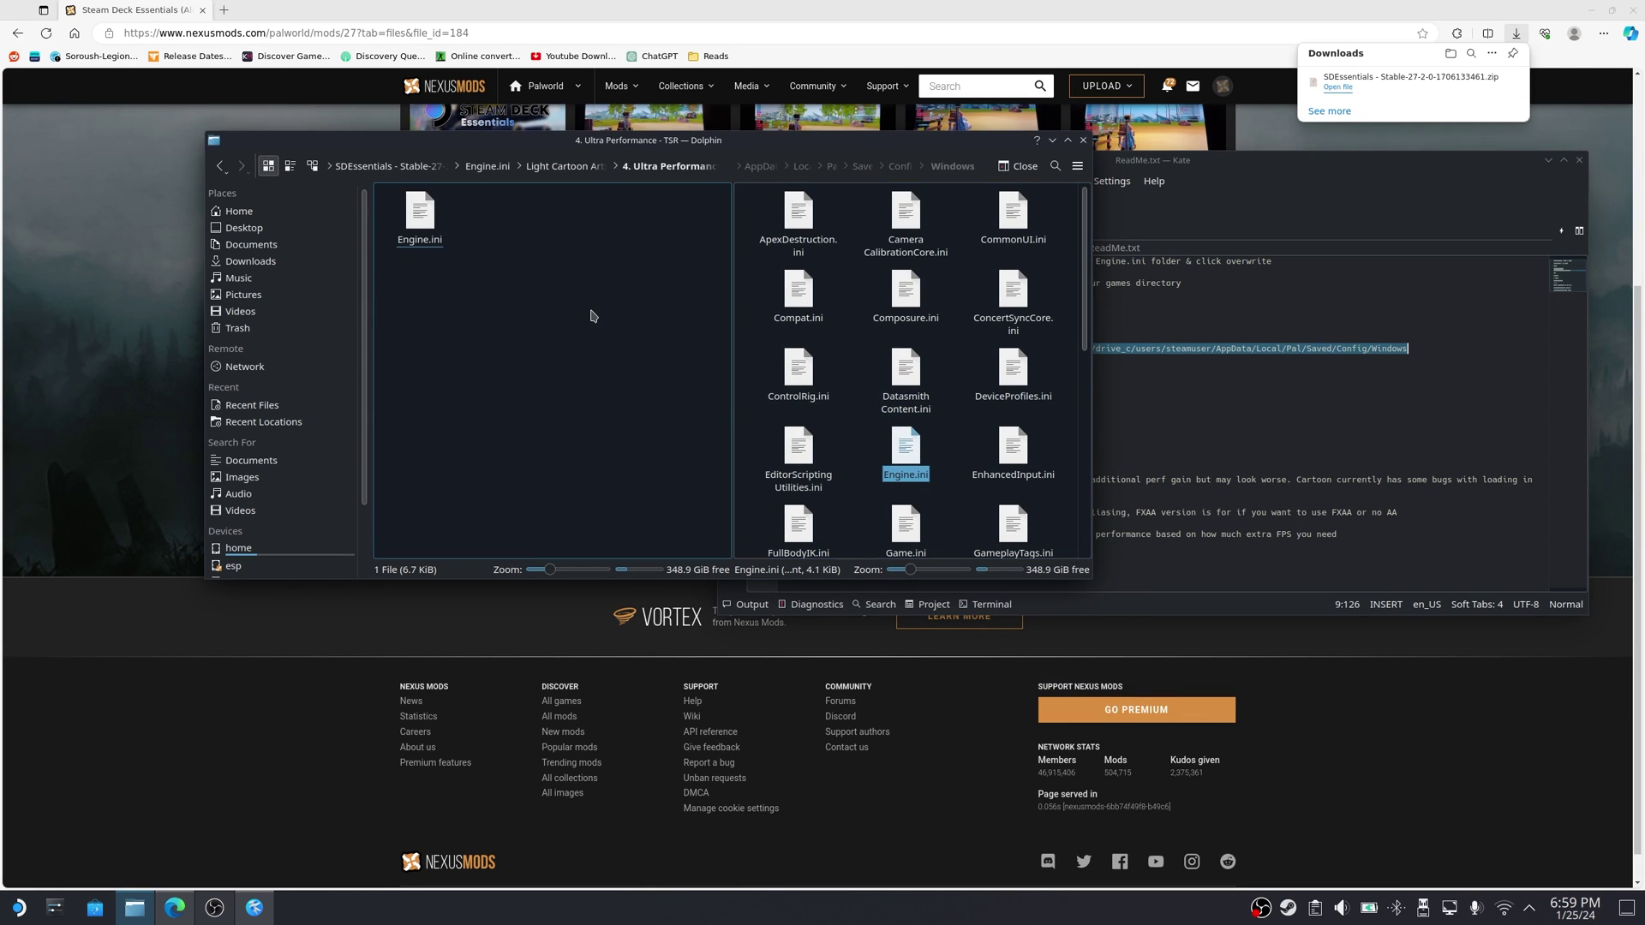
pyautogui.click(268, 267)
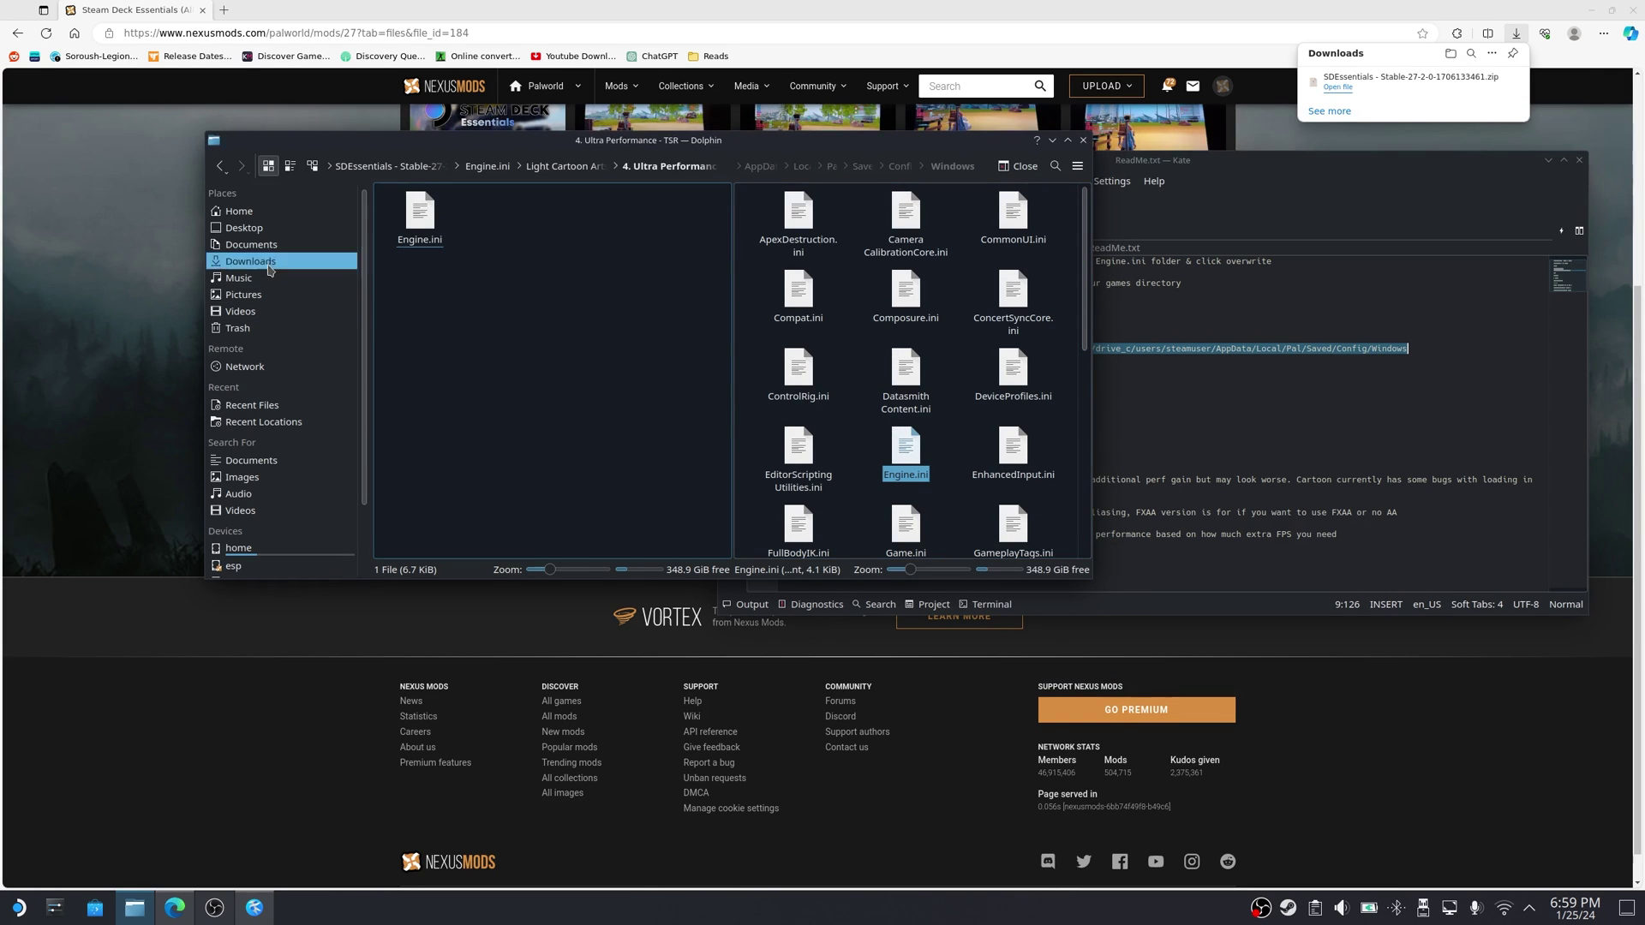
pyautogui.rightClick(498, 450)
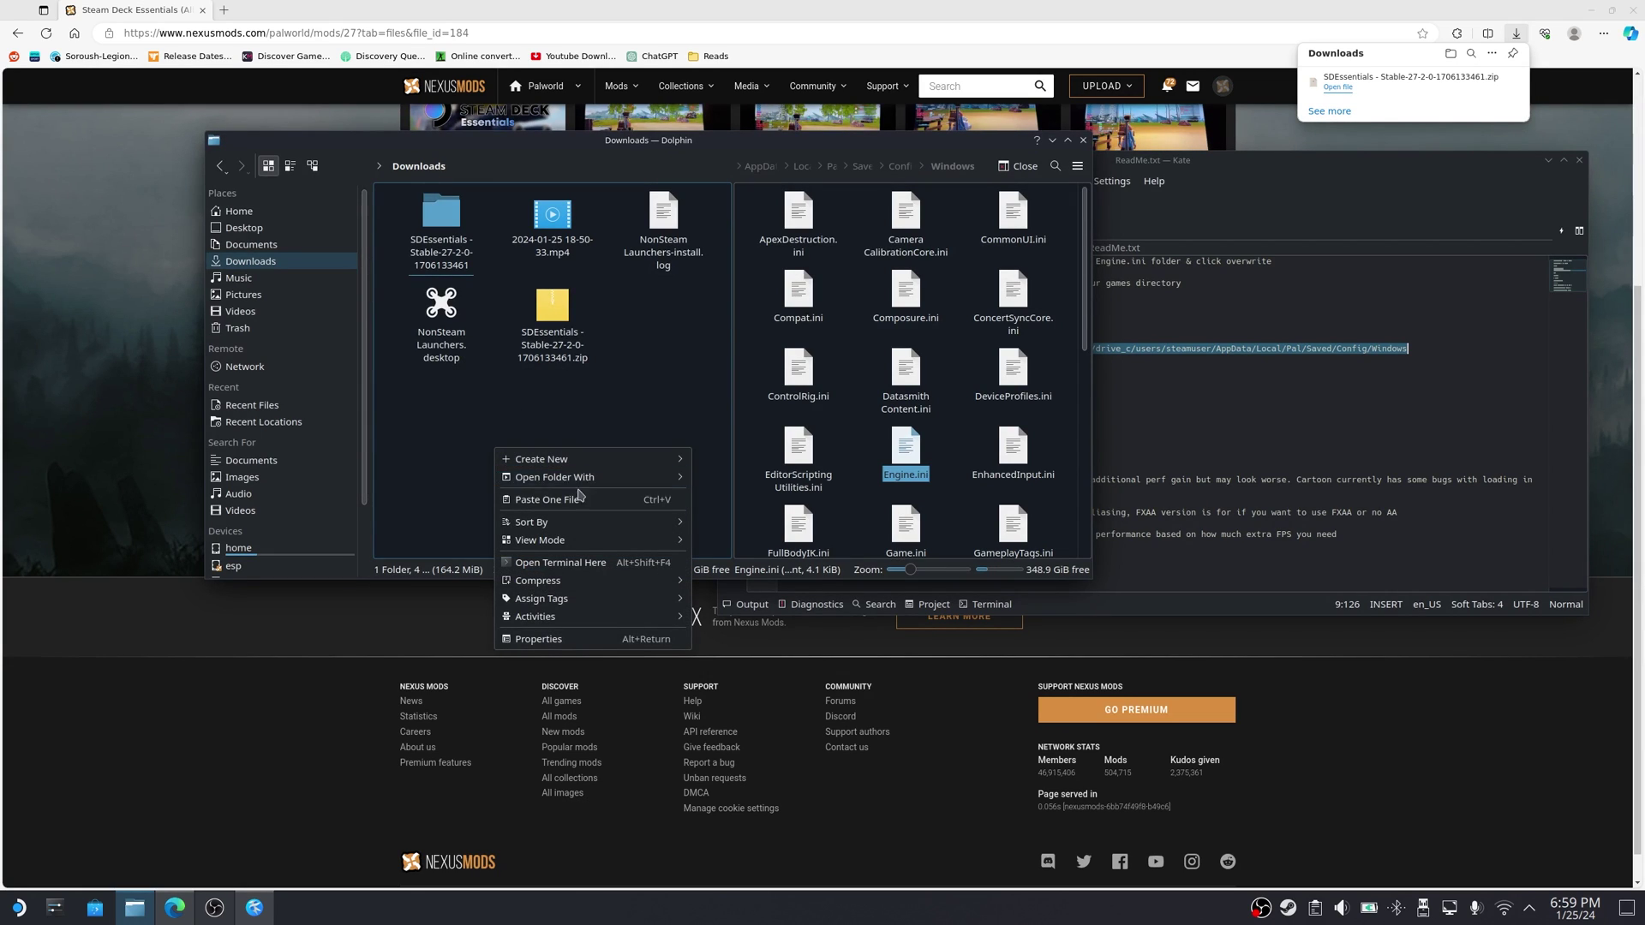
pyautogui.click(545, 499)
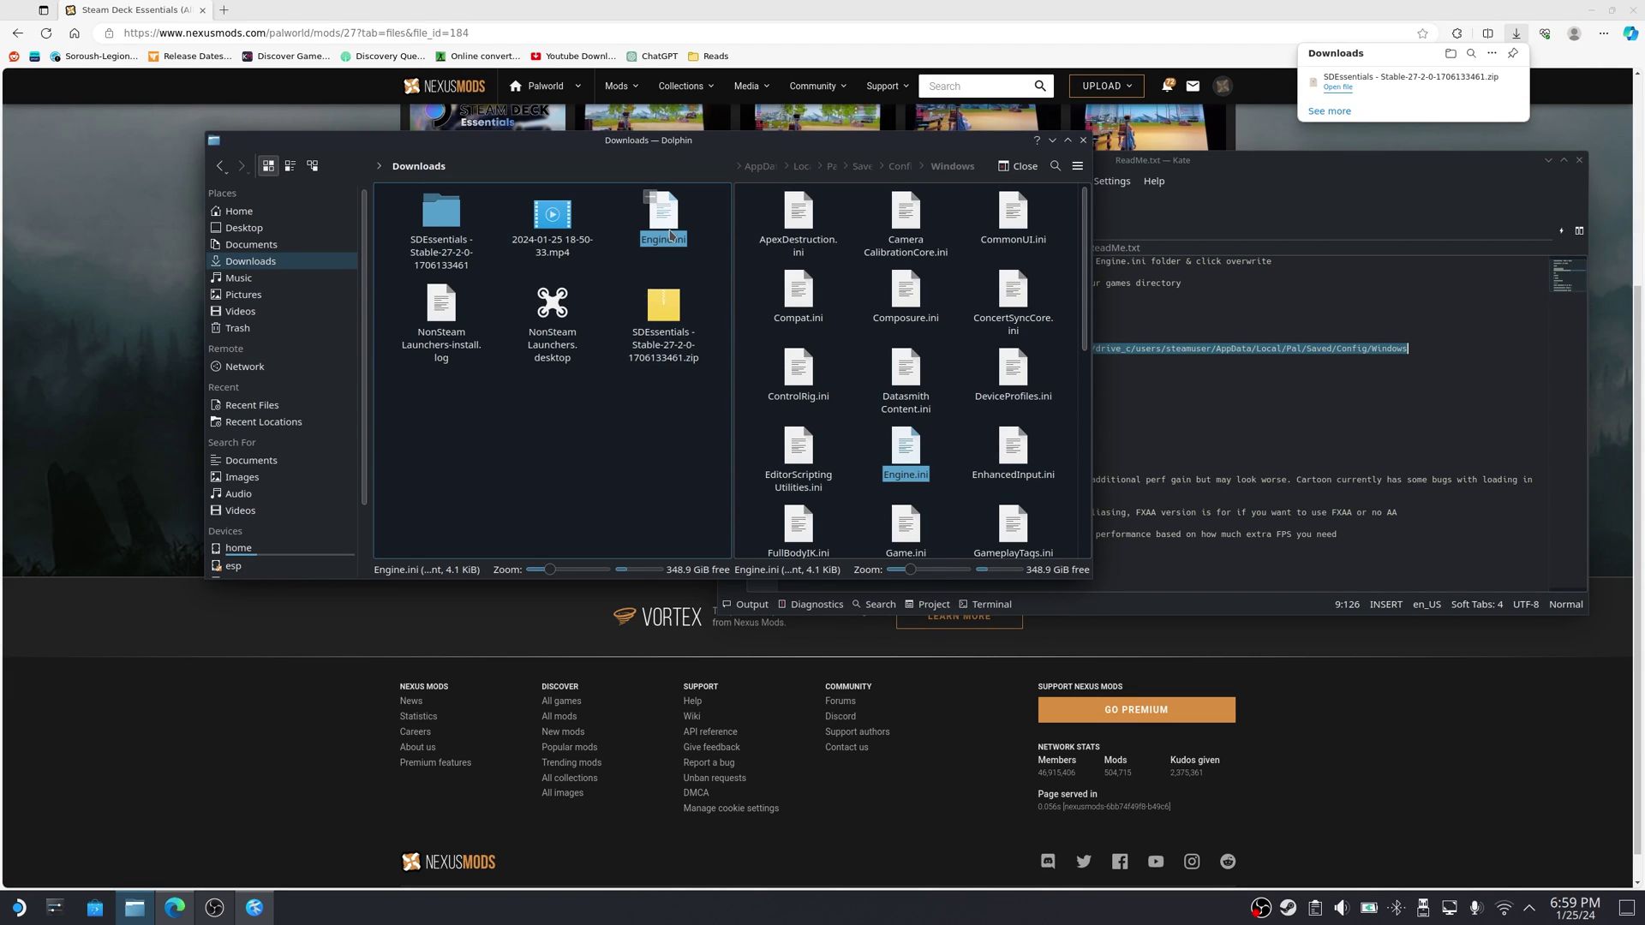
# Copy the Light Cartoon 4. Ultra Performance - TSR Engine.ini over the game's Engine.ini.
pyautogui.click(452, 229)
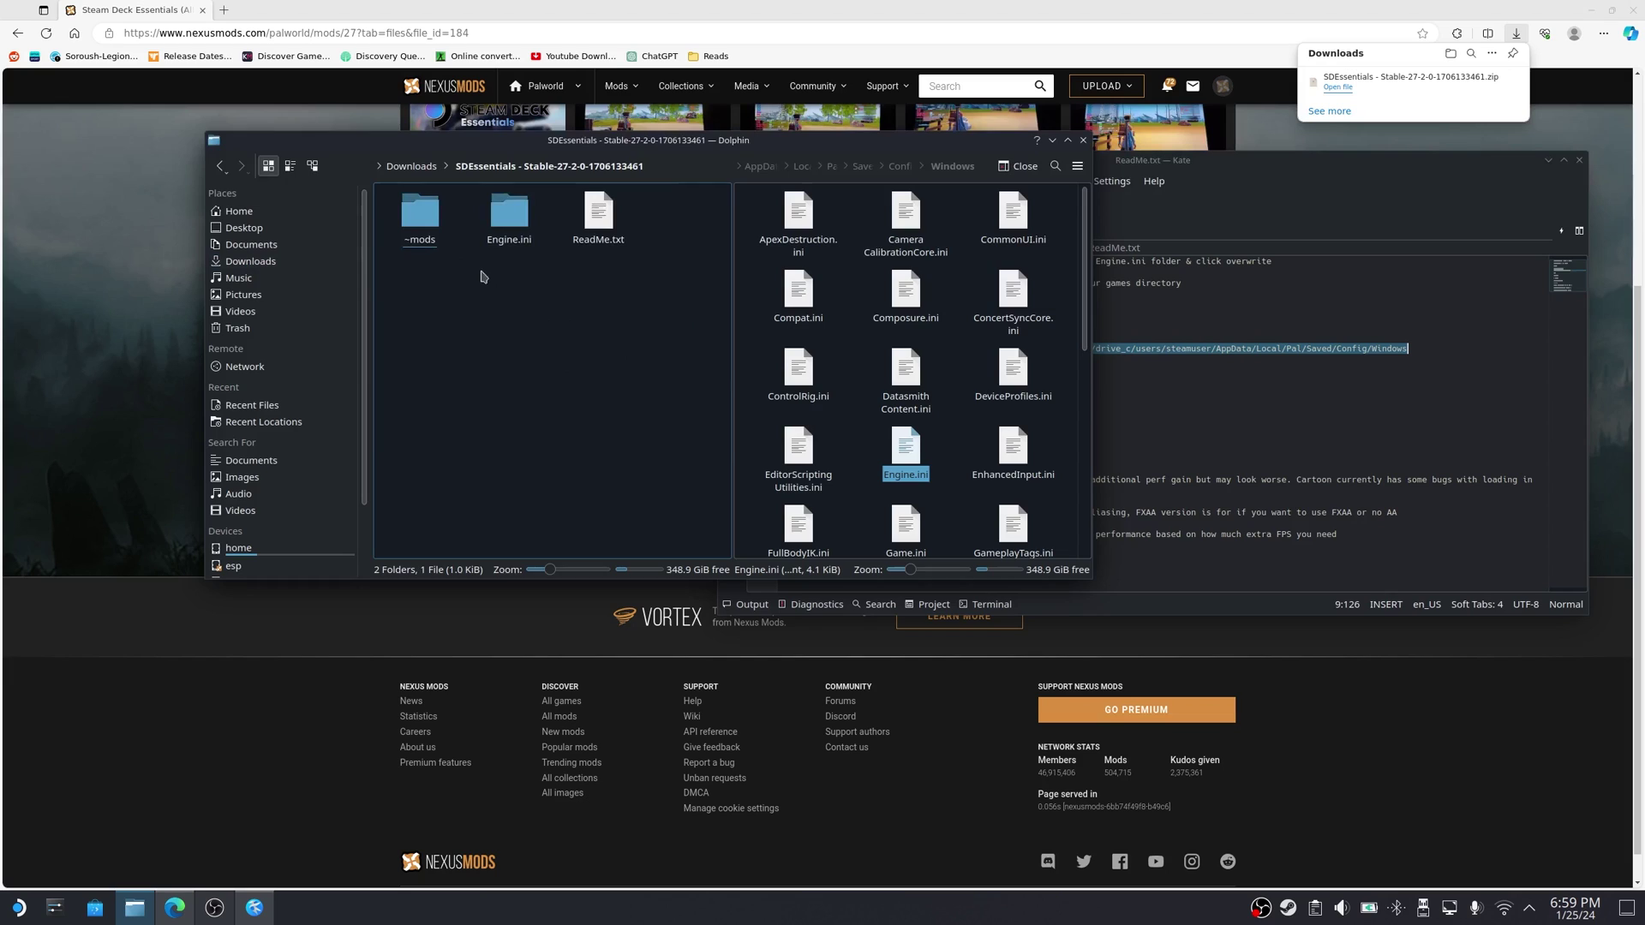
pyautogui.click(511, 225)
pyautogui.click(512, 230)
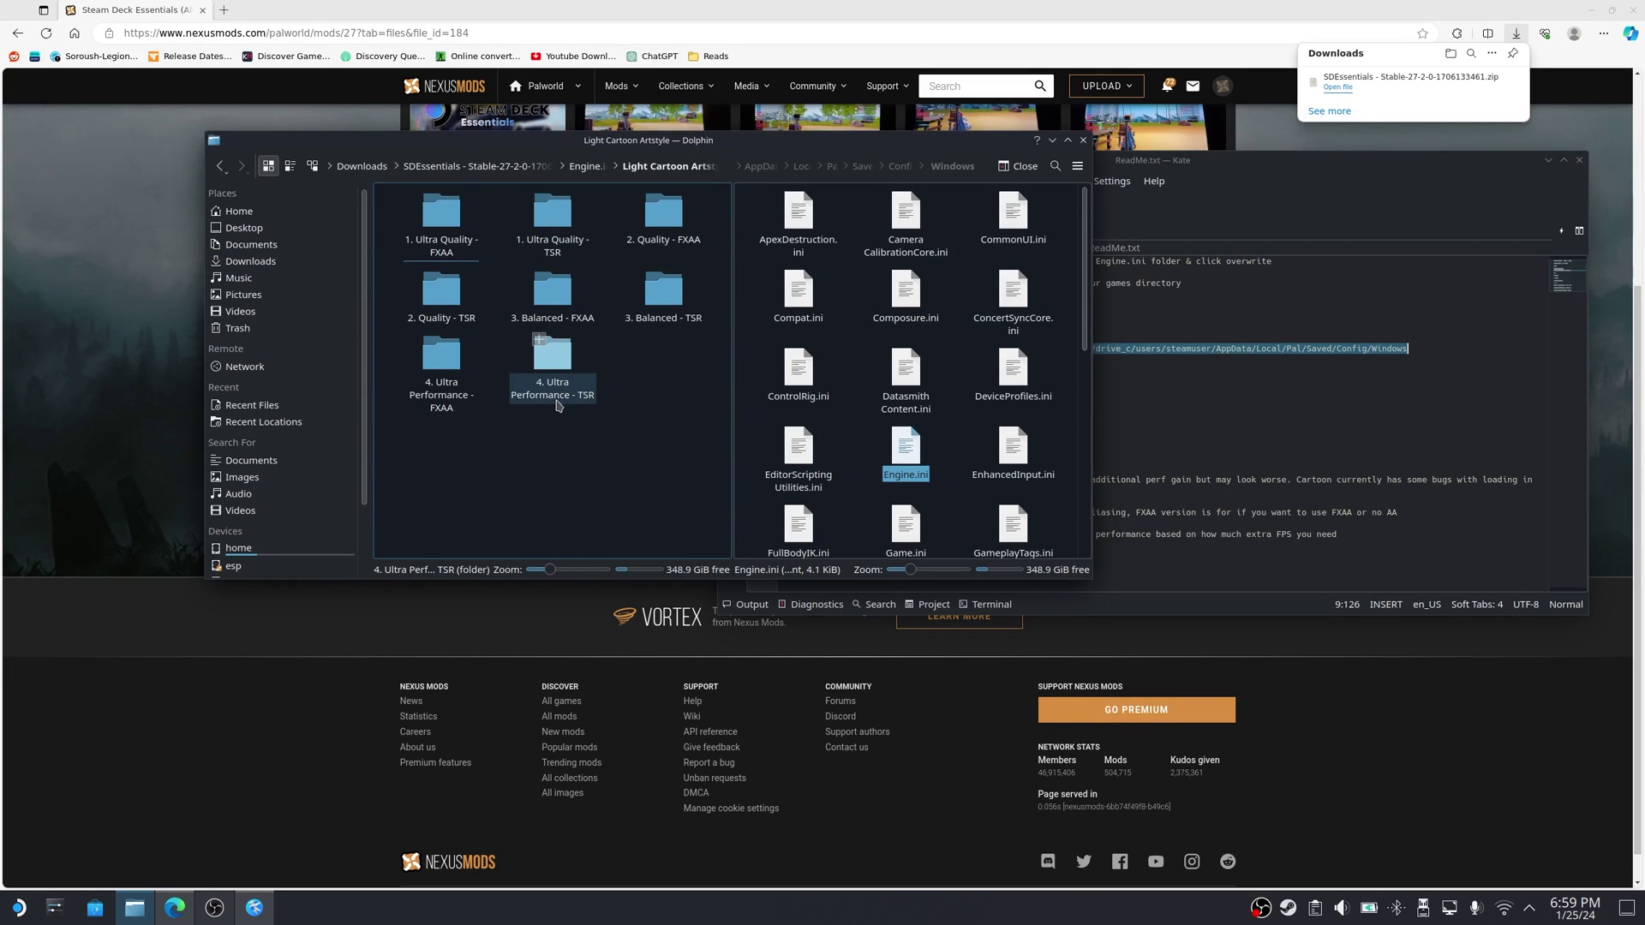
pyautogui.click(564, 361)
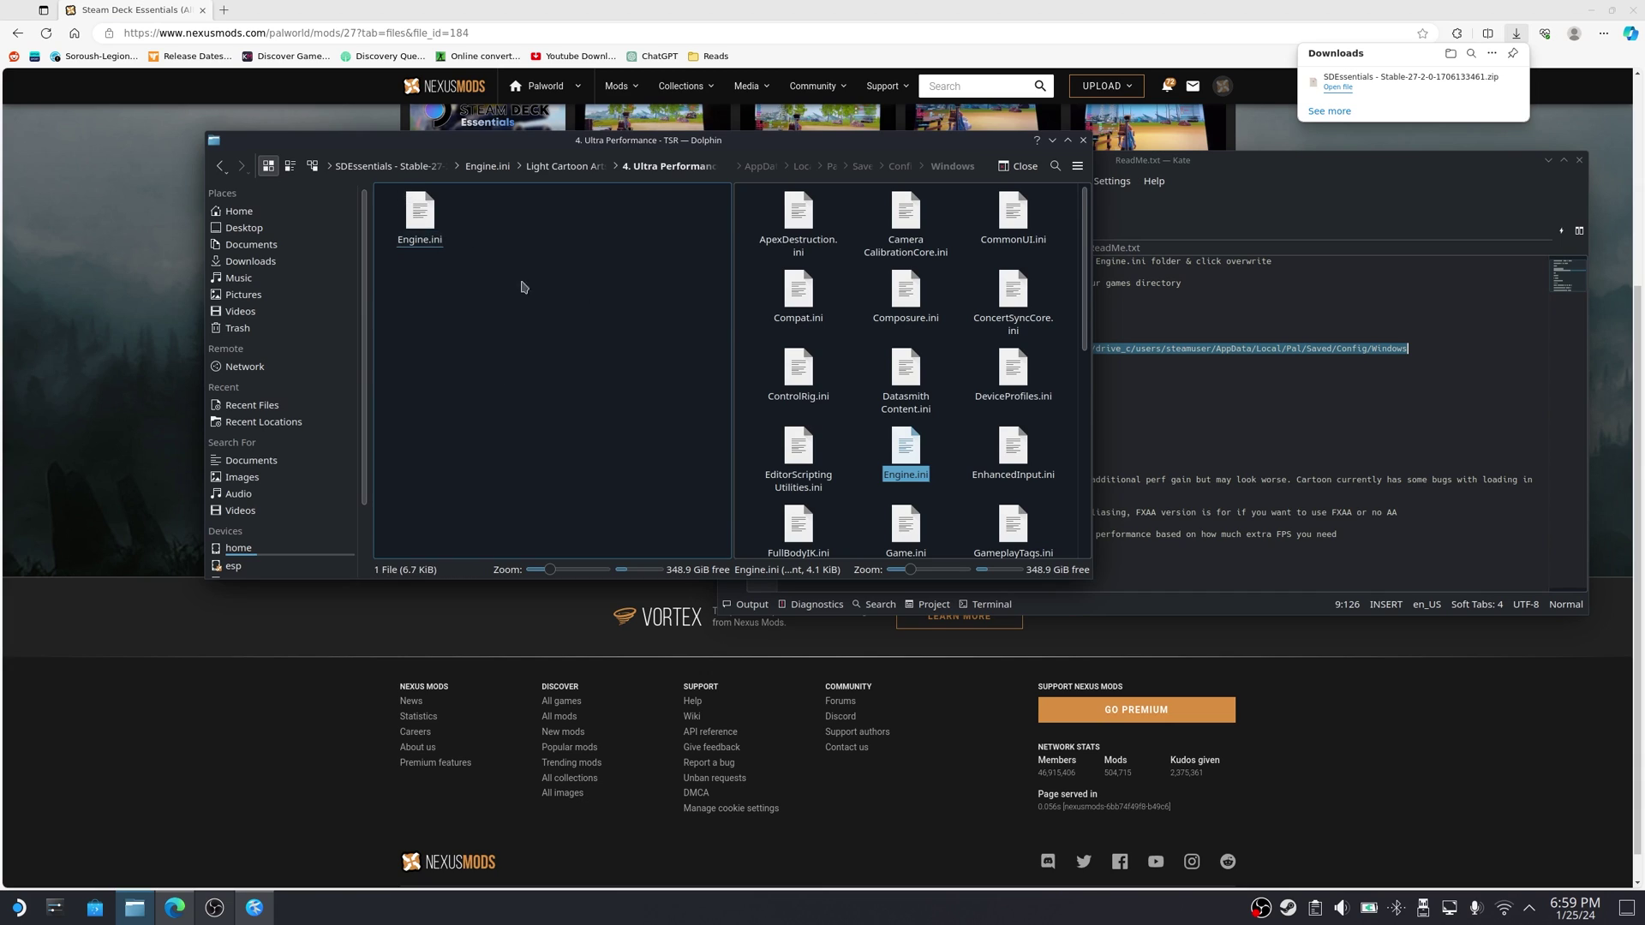
pyautogui.rightClick(424, 226)
pyautogui.click(495, 288)
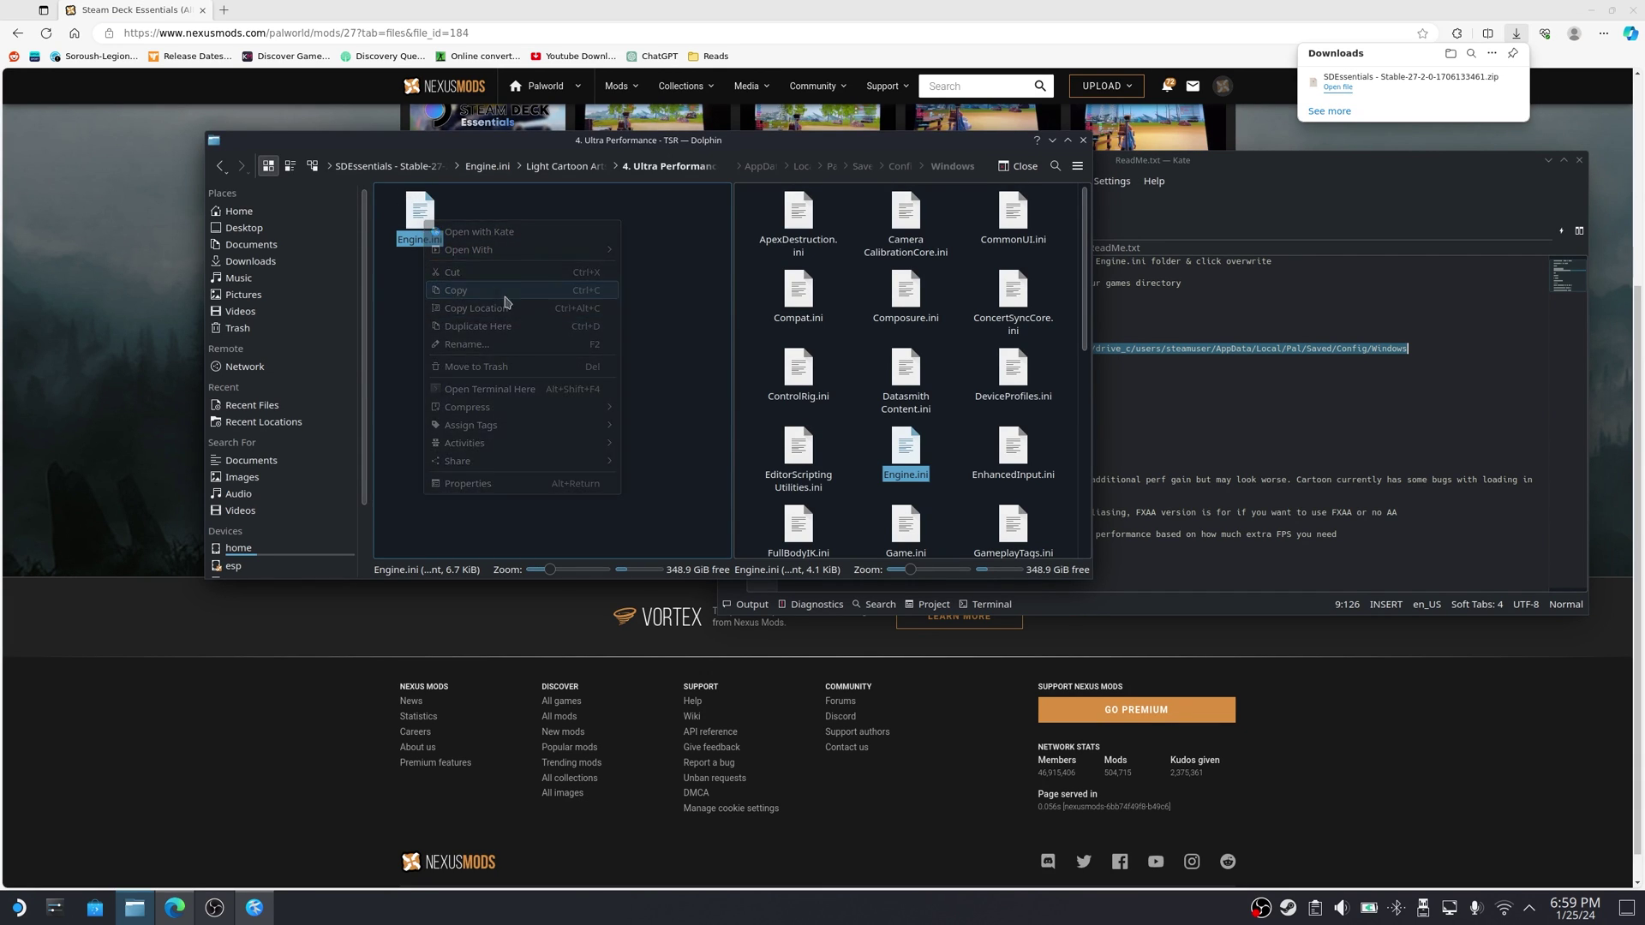
pyautogui.click(949, 439)
pyautogui.rightClick(951, 437)
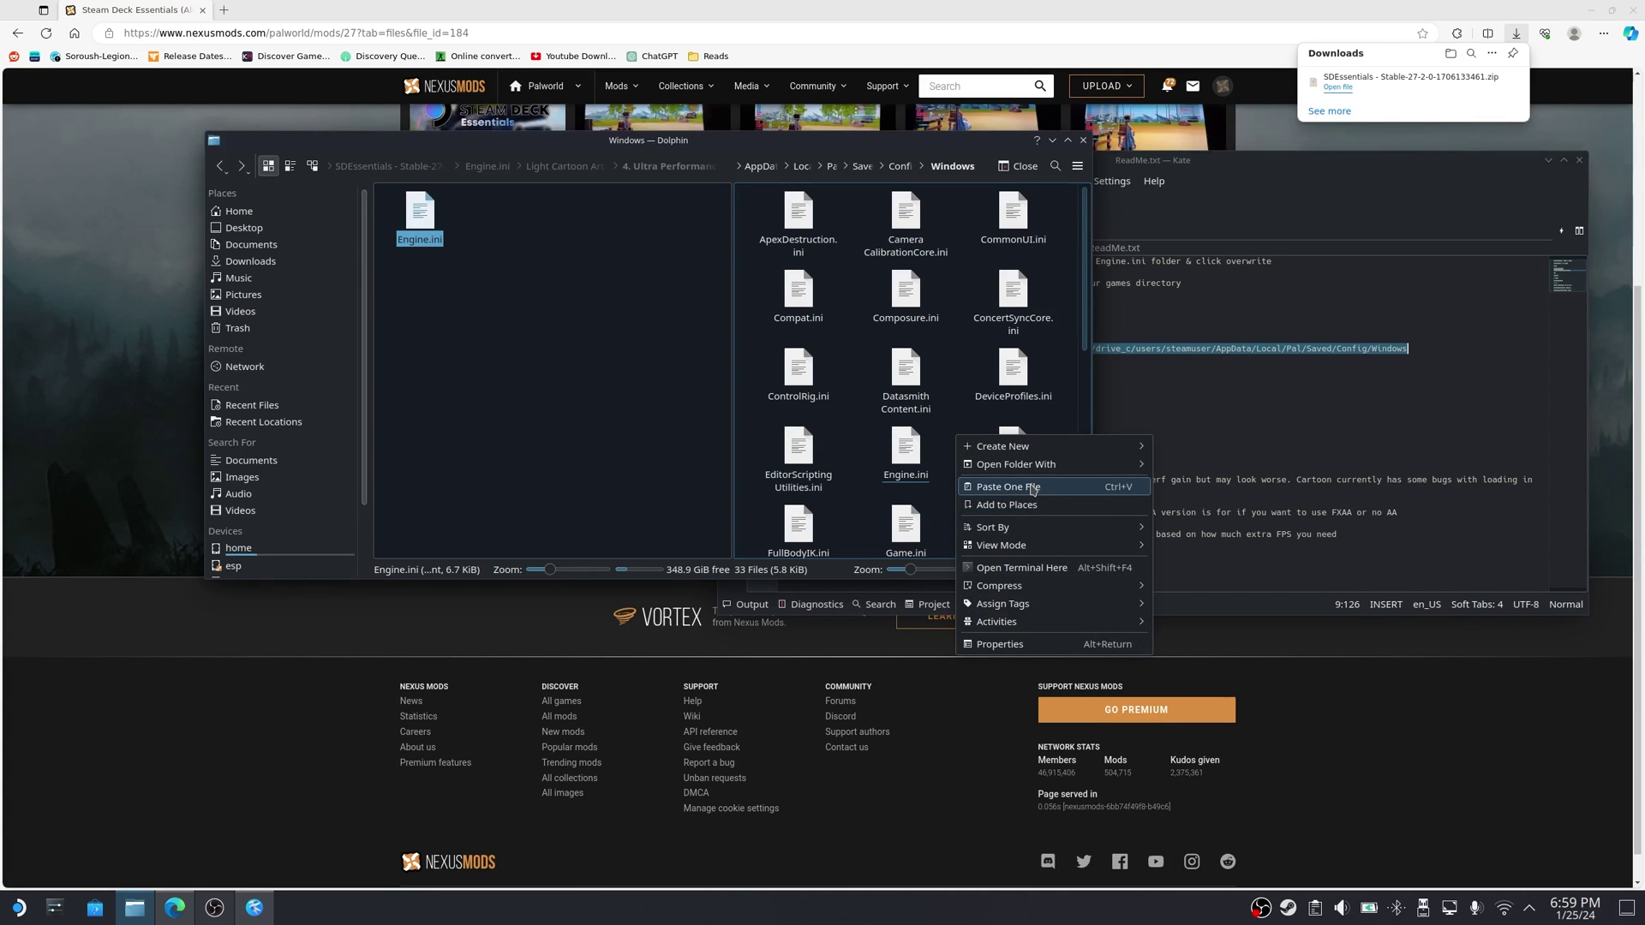
pyautogui.click(994, 469)
pyautogui.click(859, 480)
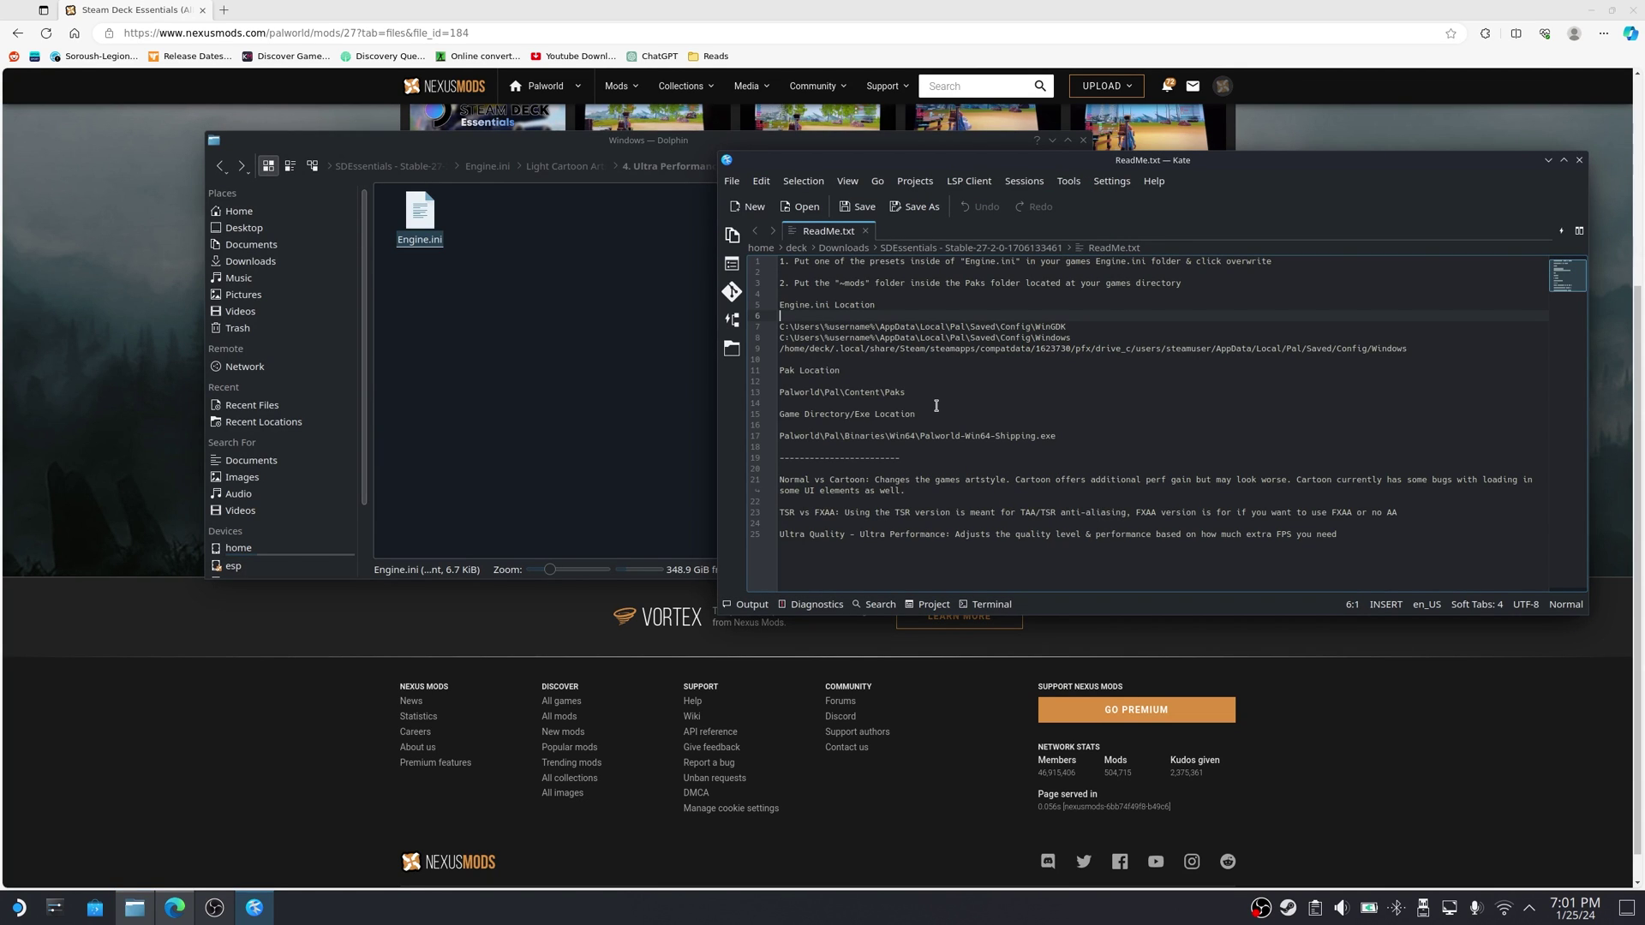
# Open the mod's ~mods folder and copy SDEssentials_P.pak (295.2 KiB).
pyautogui.click(937, 405)
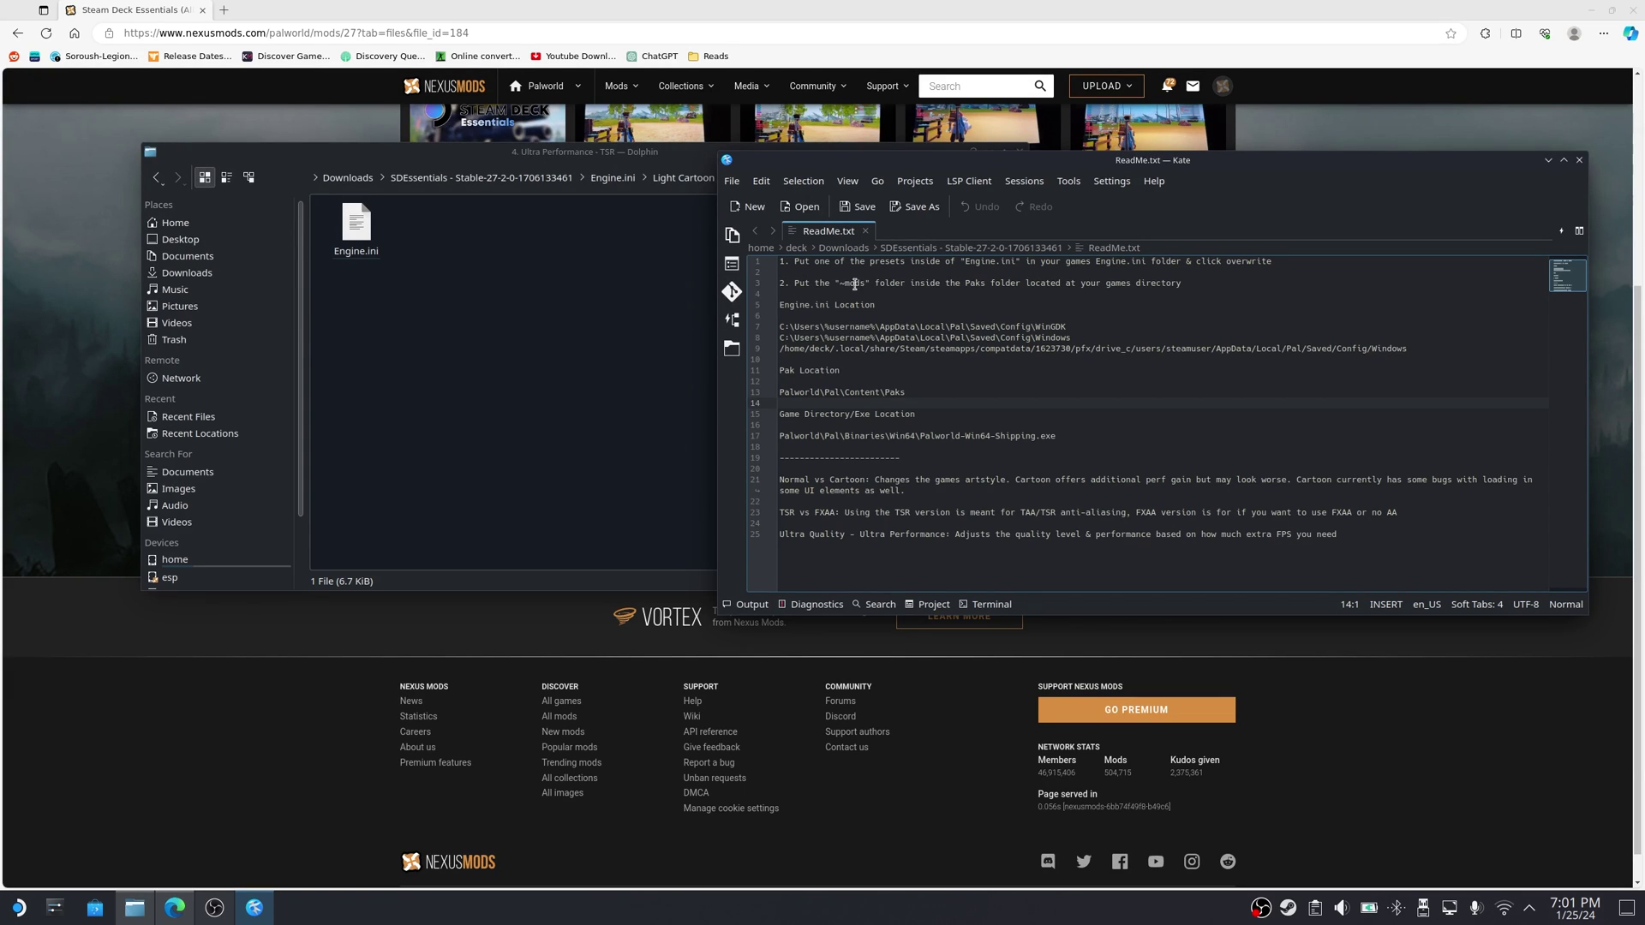
pyautogui.click(414, 224)
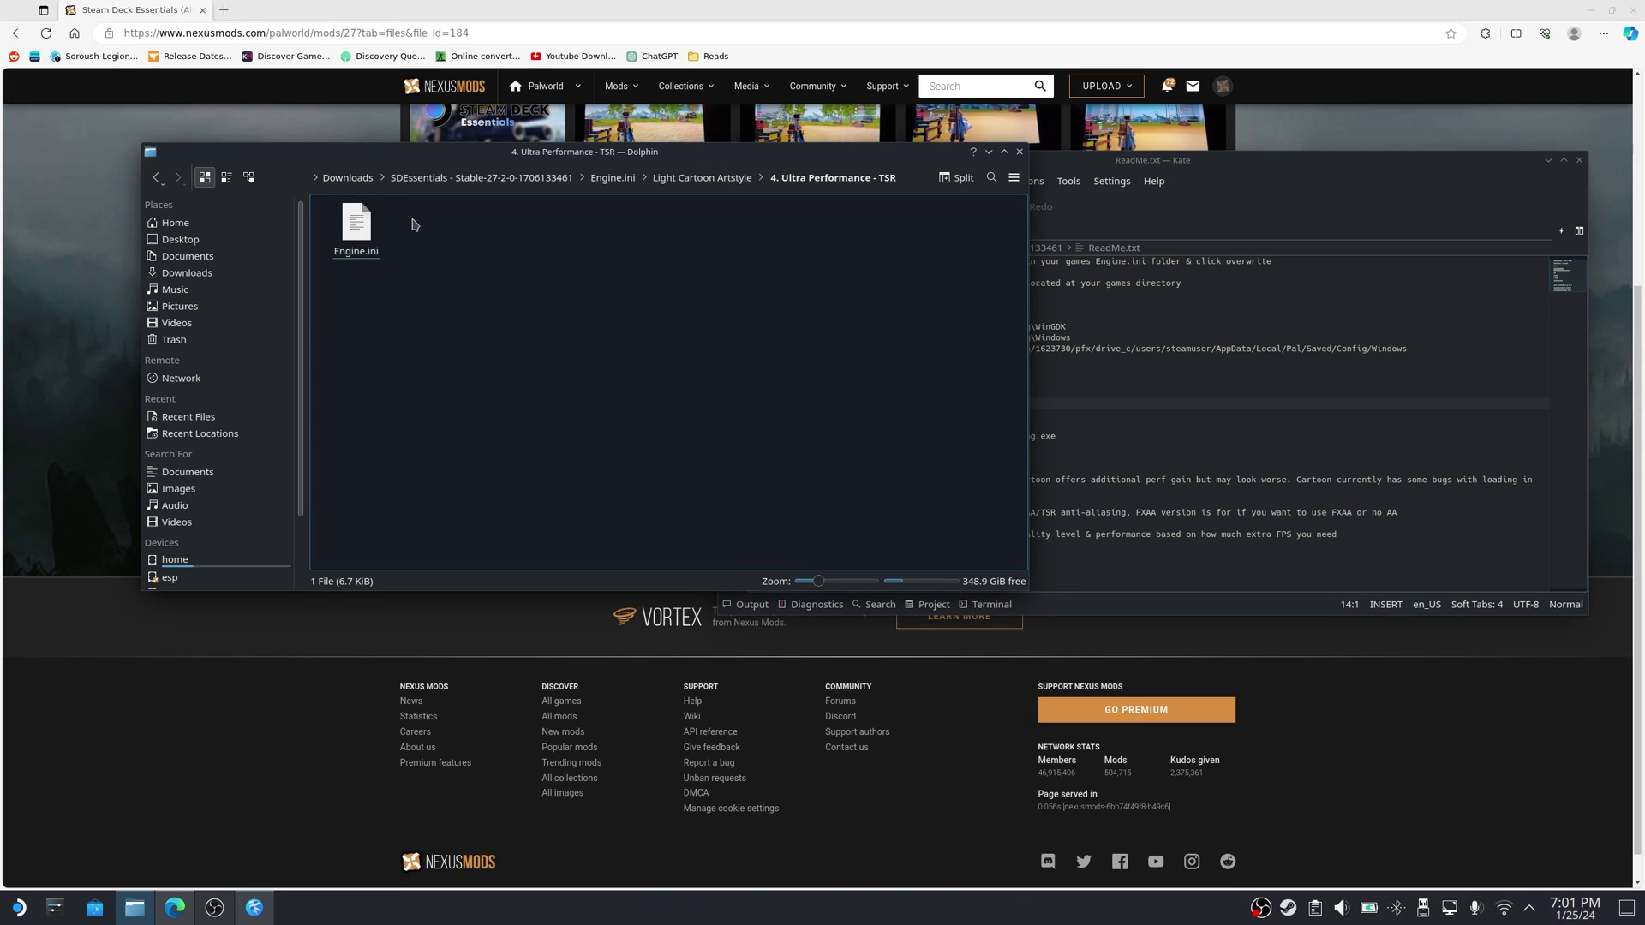
pyautogui.click(453, 180)
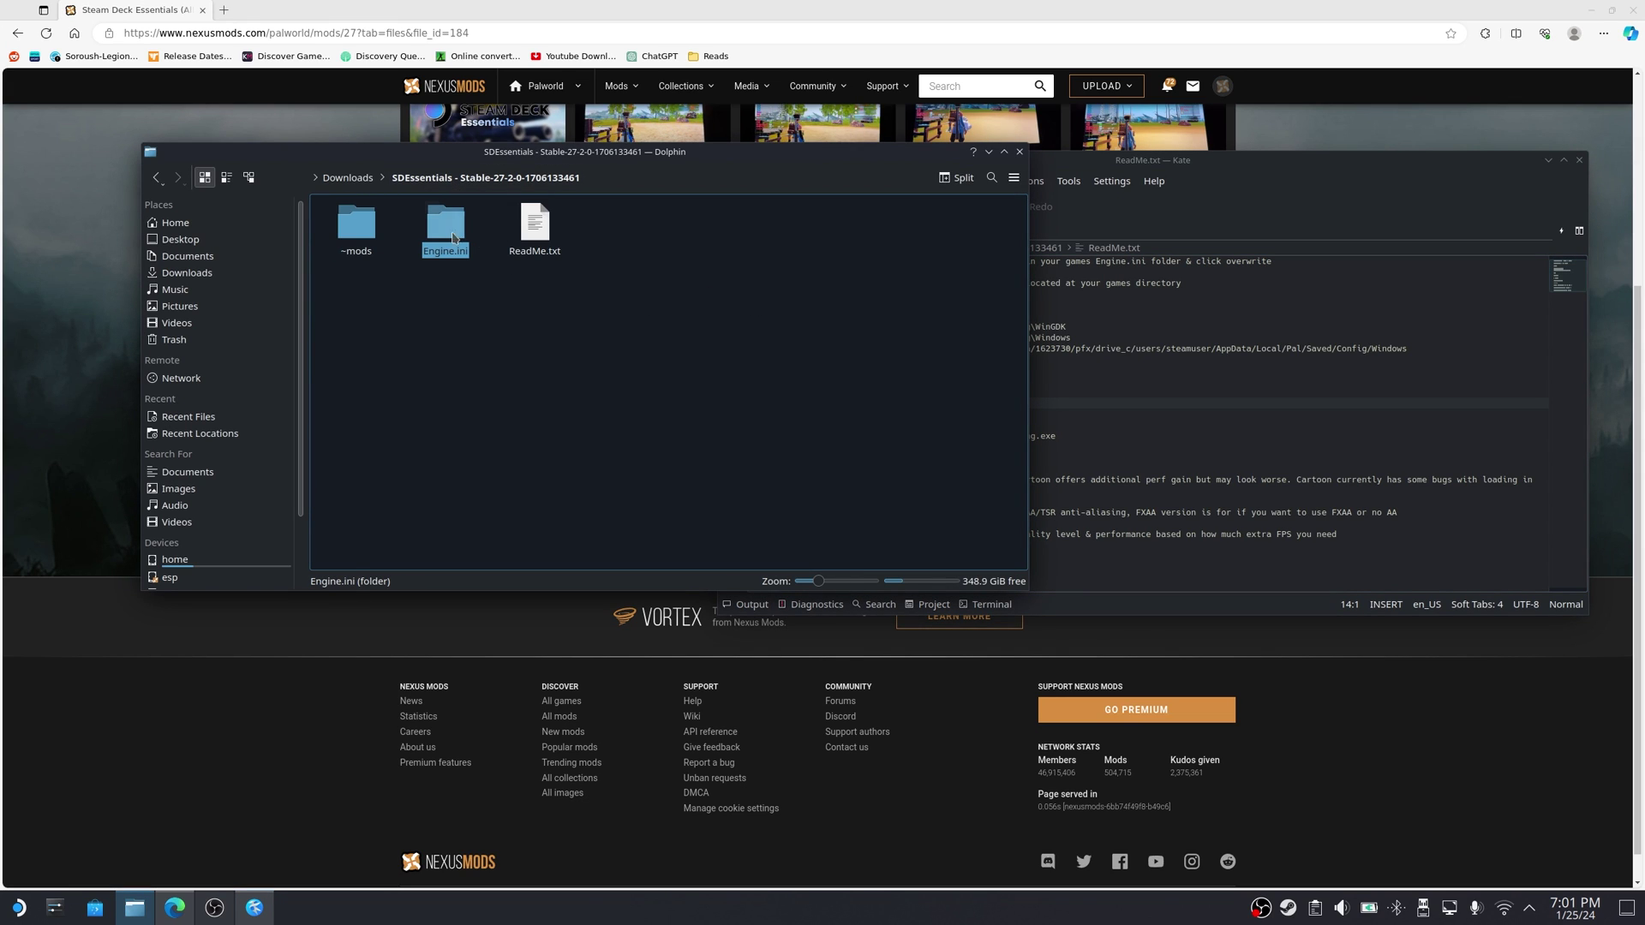
pyautogui.doubleClick(358, 234)
pyautogui.rightClick(360, 254)
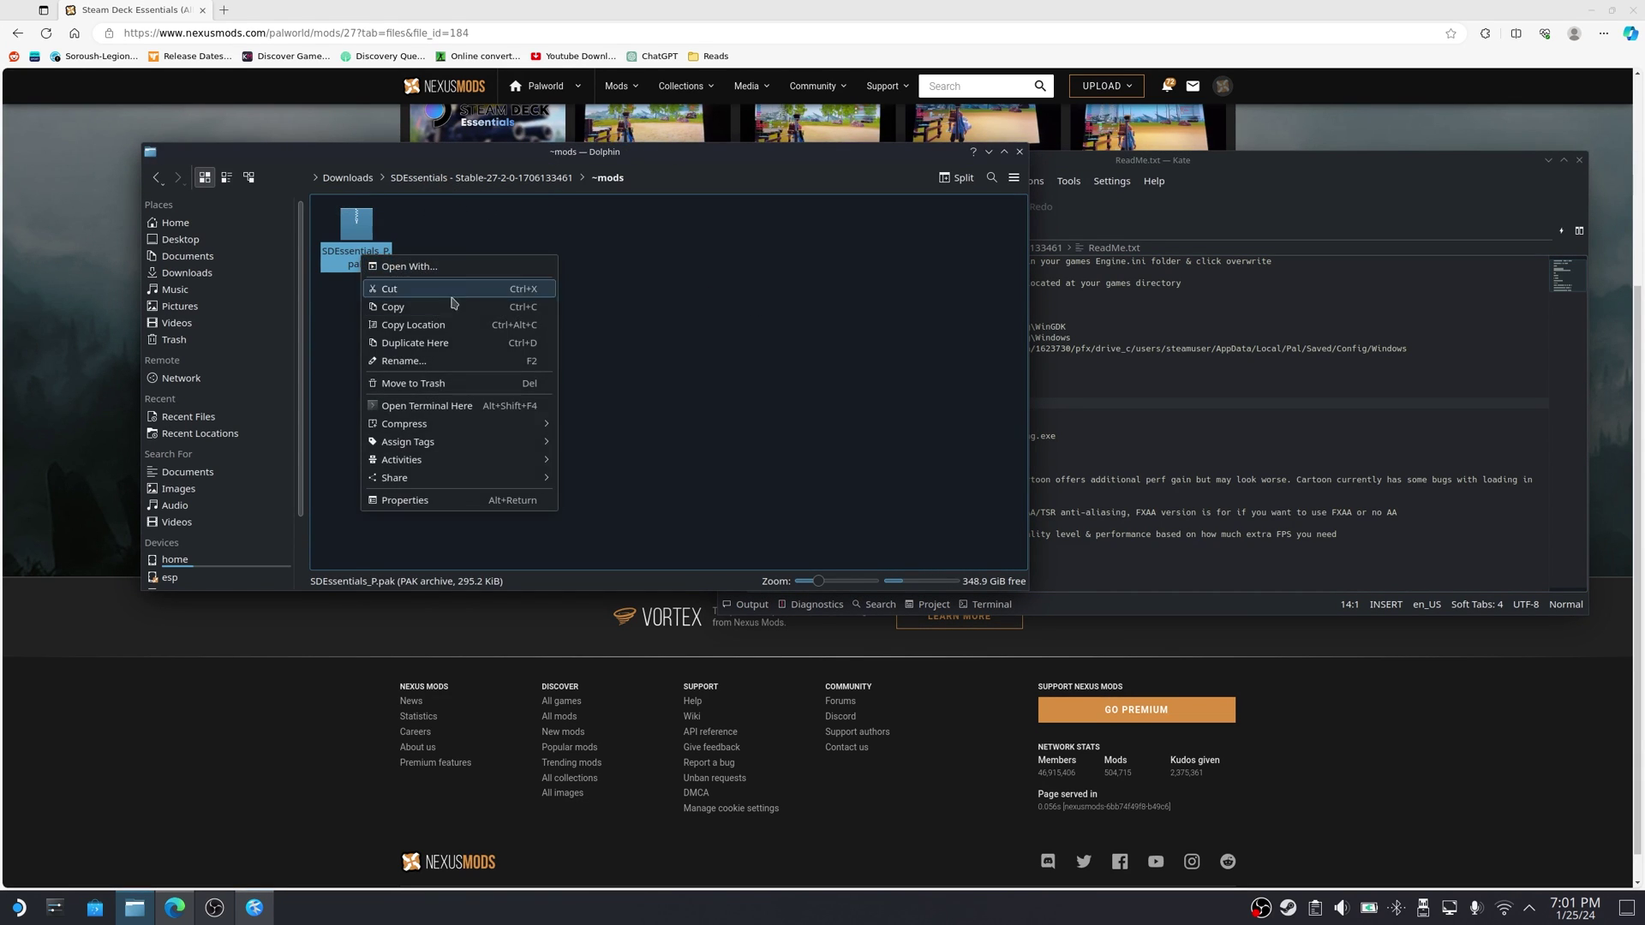
pyautogui.click(1167, 358)
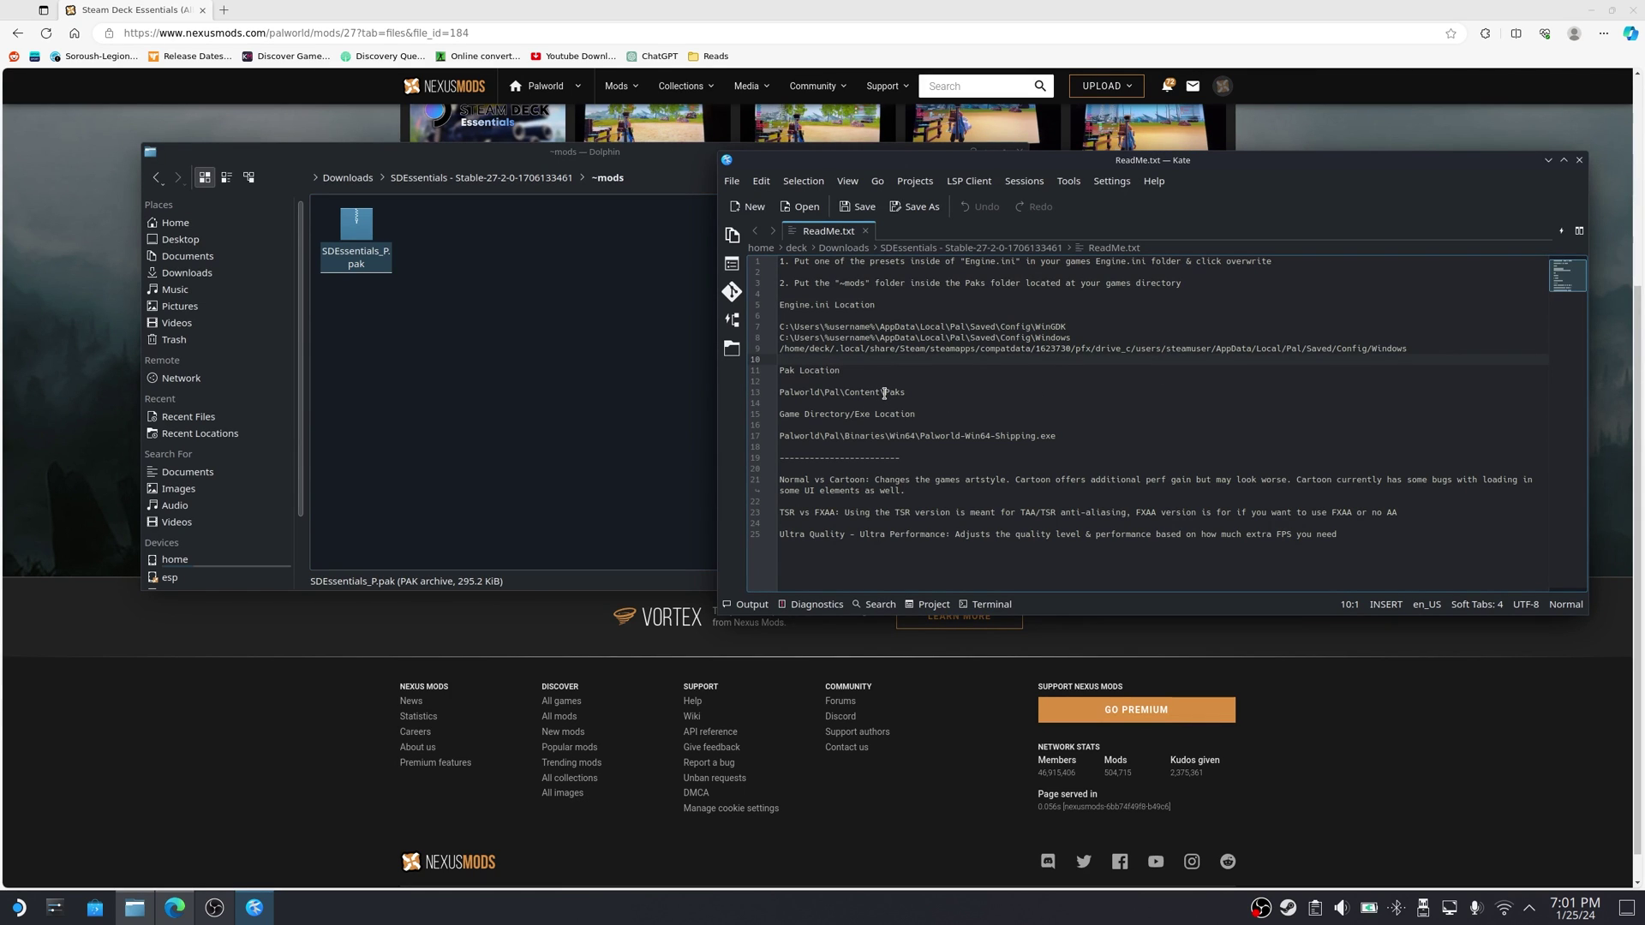
# From the Steam library, browse Palworld's local install files via Manage.
pyautogui.rightClick(1288, 908)
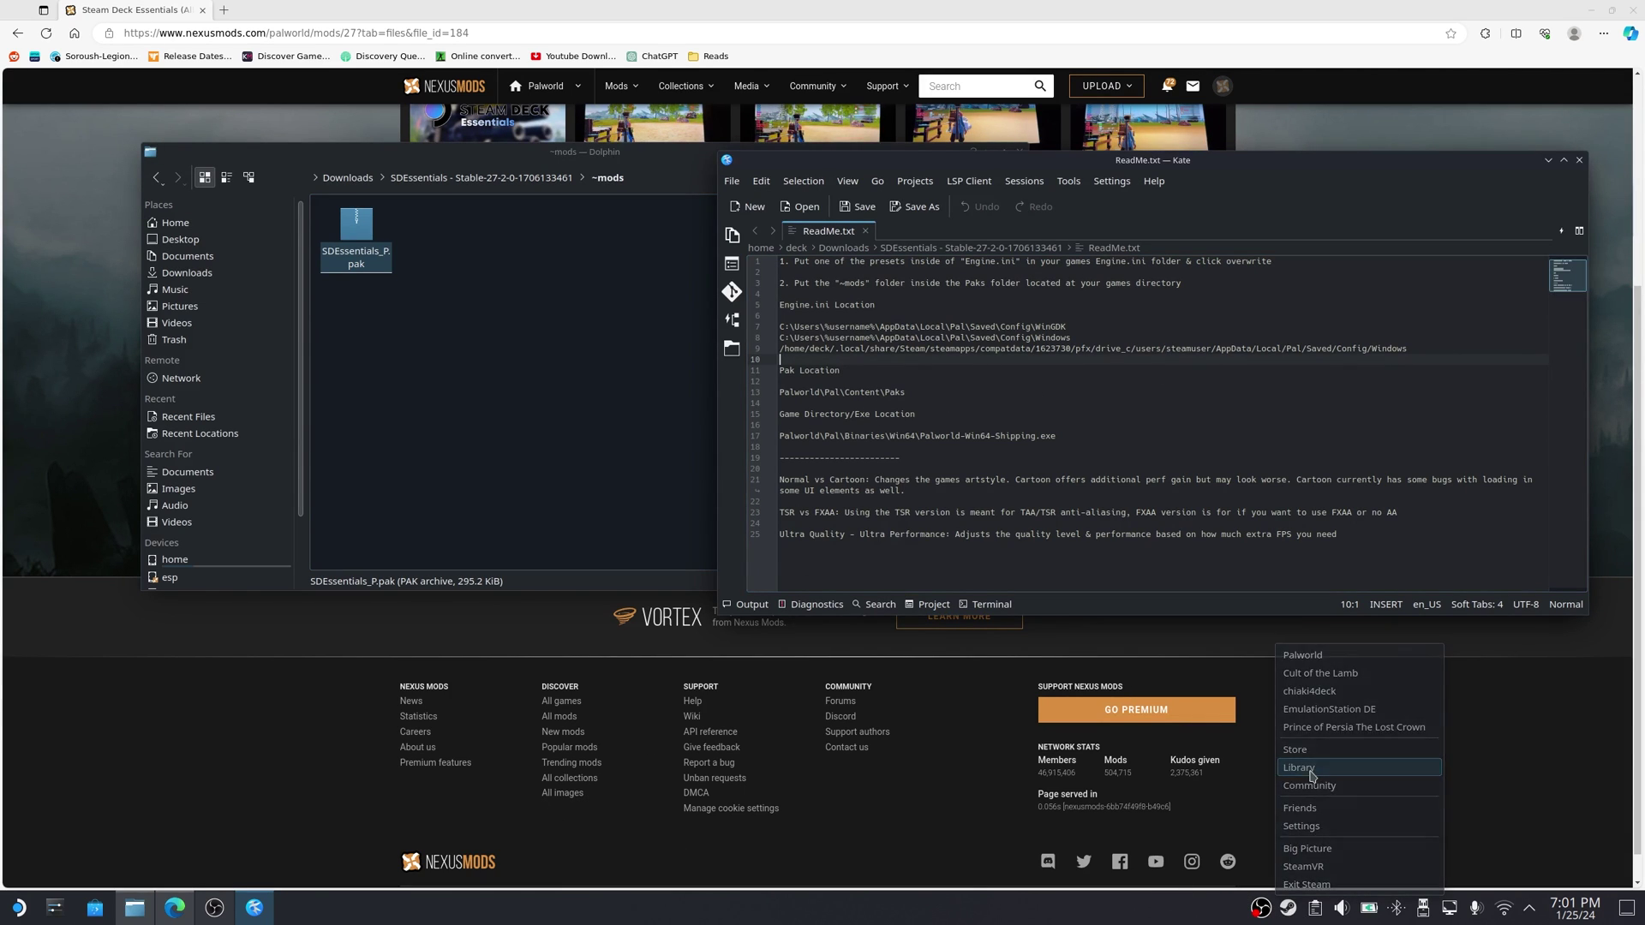
pyautogui.click(1328, 710)
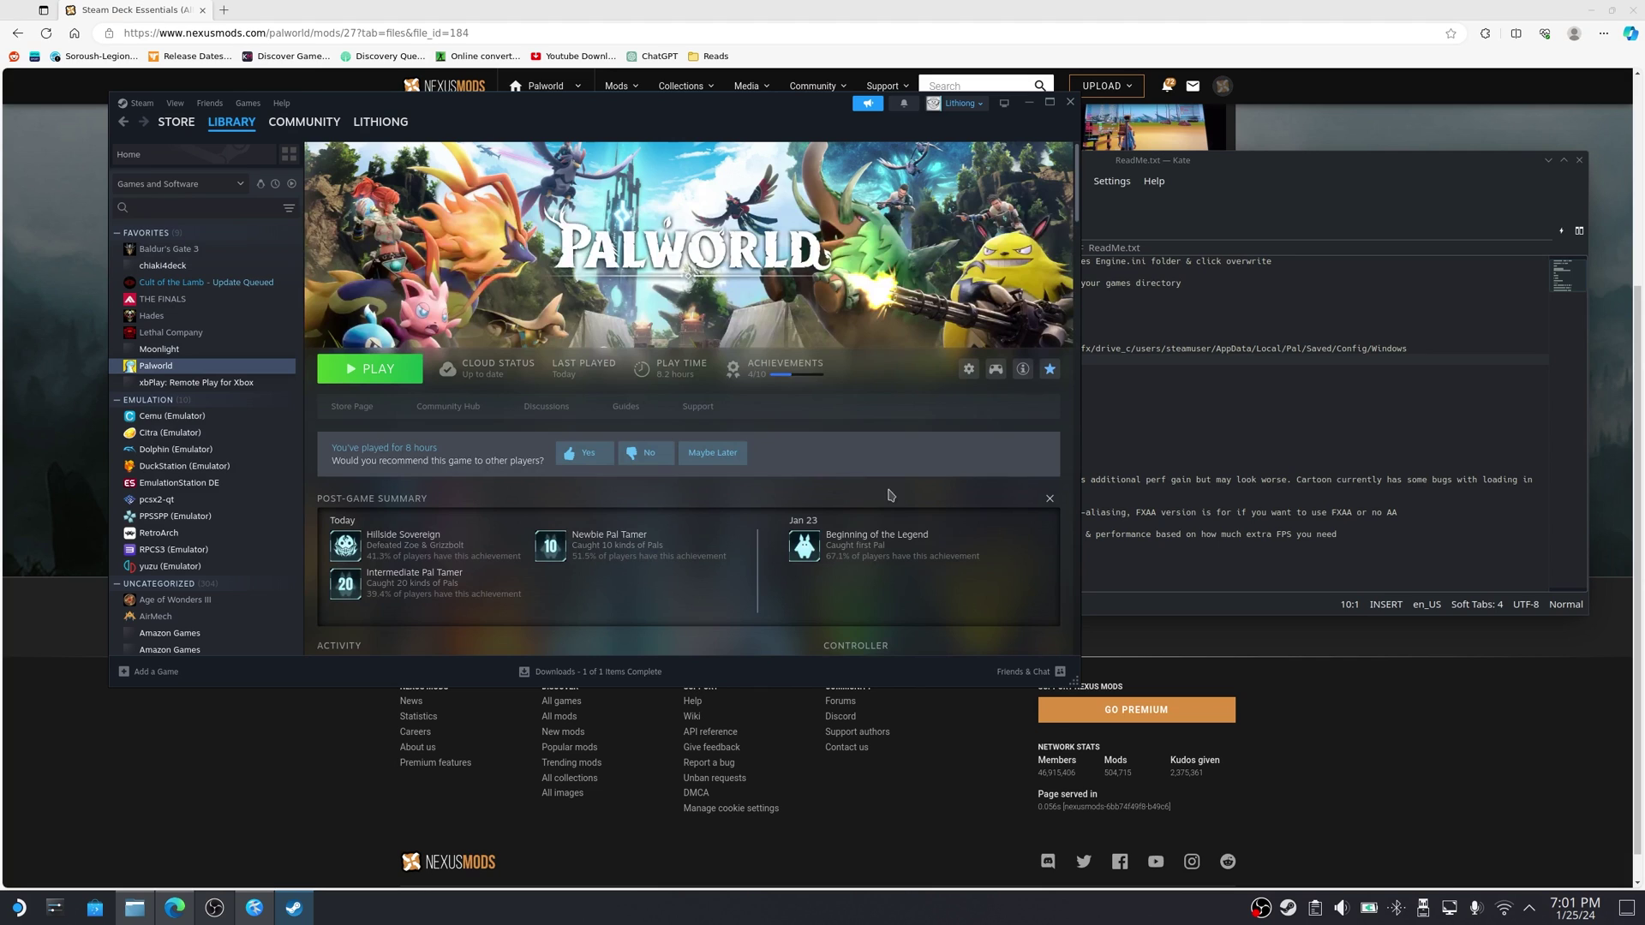
pyautogui.click(969, 370)
pyautogui.moveTo(994, 436)
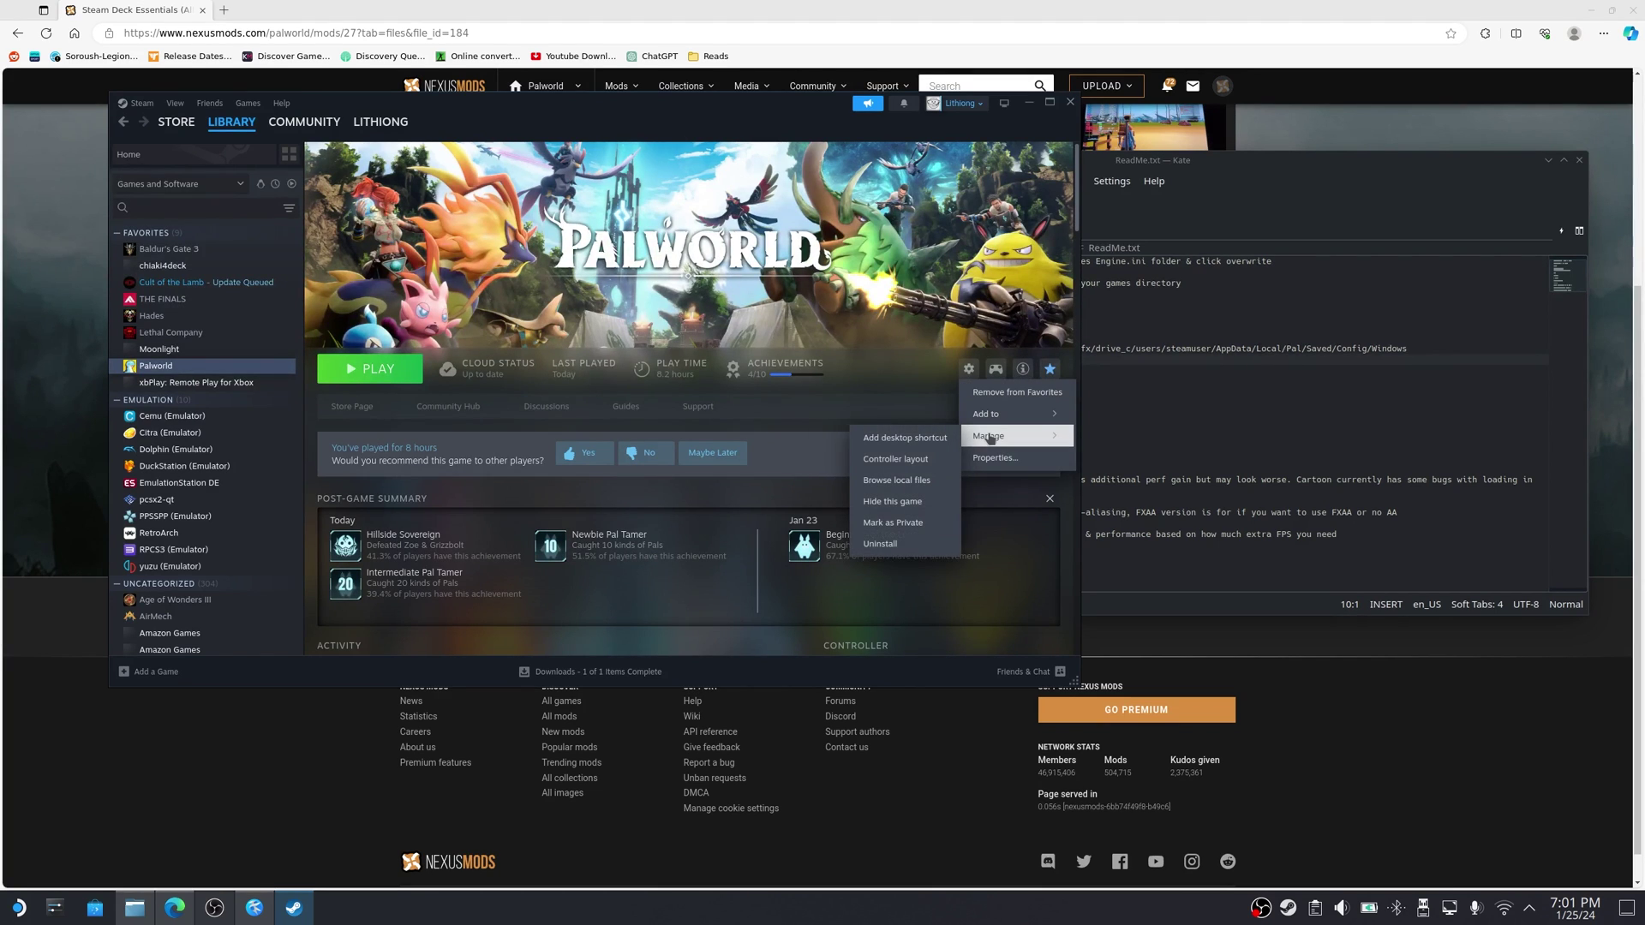
pyautogui.click(899, 480)
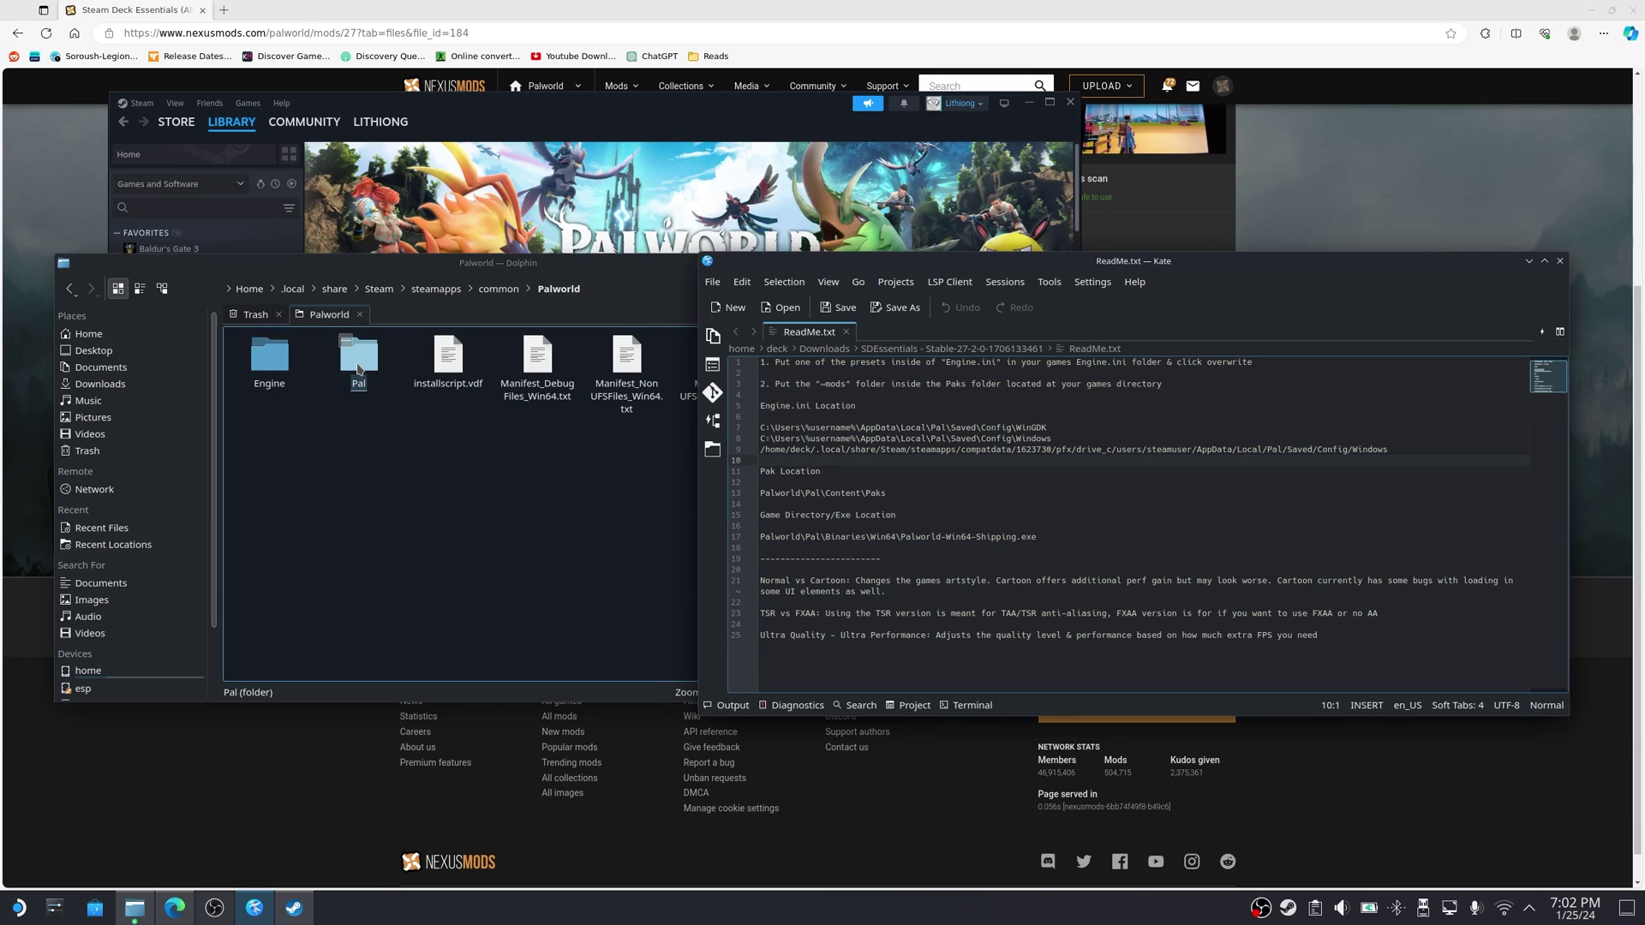
# Go to Pal/Content/Paks and paste SDEssentials_P.pak beside Pal-Windows.pak.
pyautogui.click(358, 370)
pyautogui.click(358, 370)
pyautogui.click(360, 371)
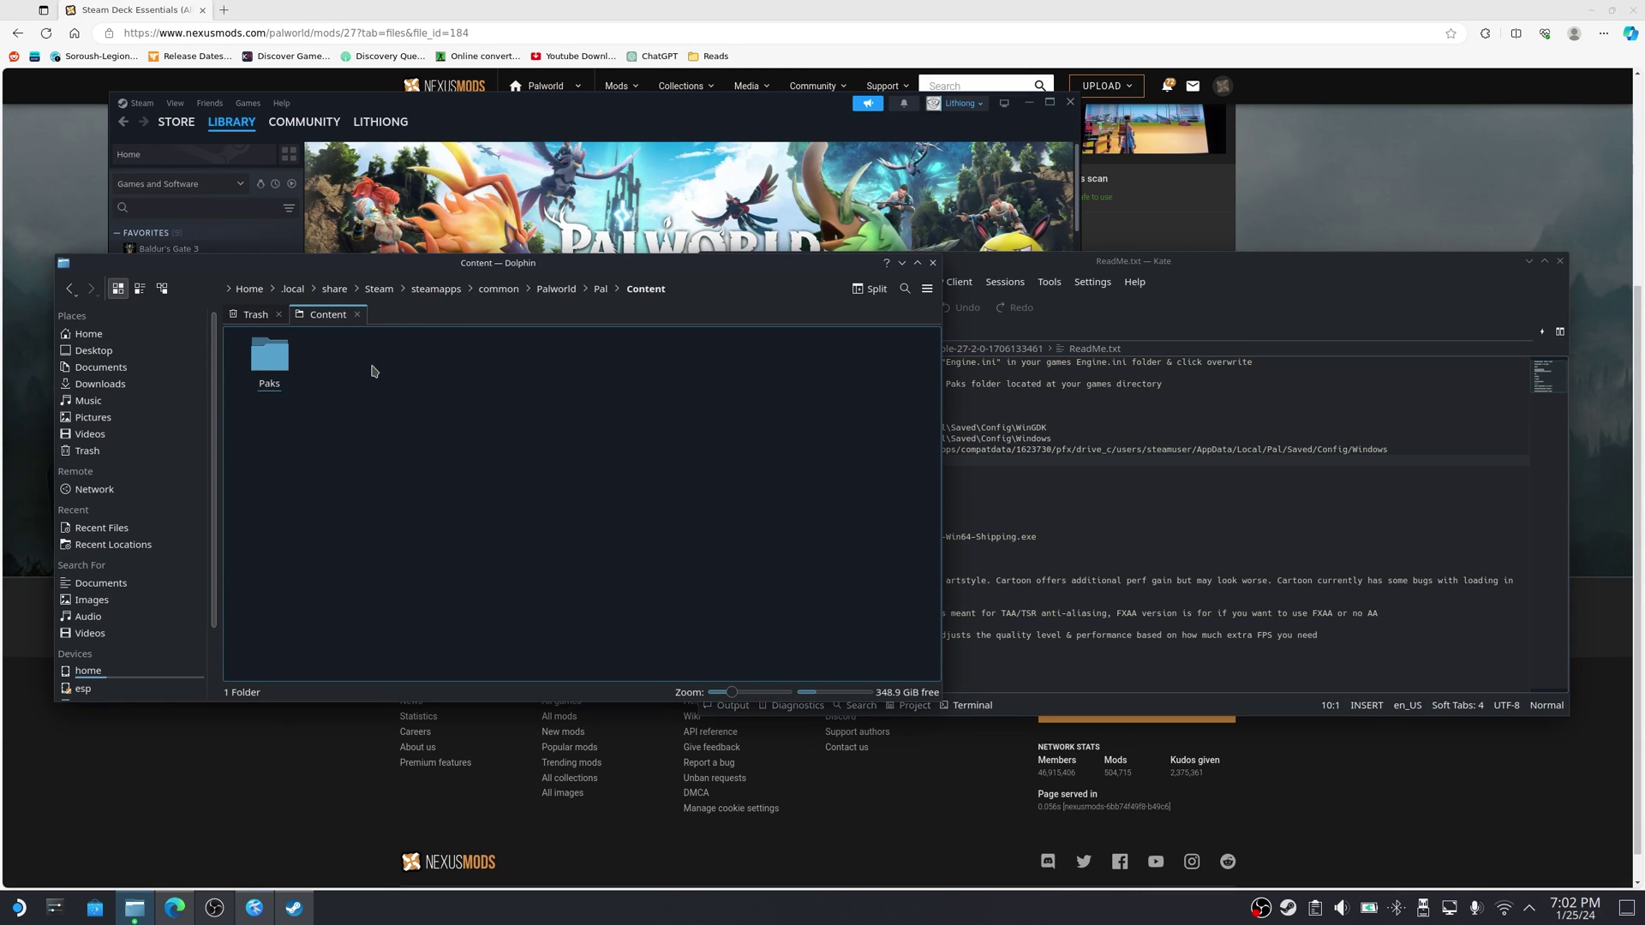
pyautogui.click(282, 367)
pyautogui.rightClick(384, 504)
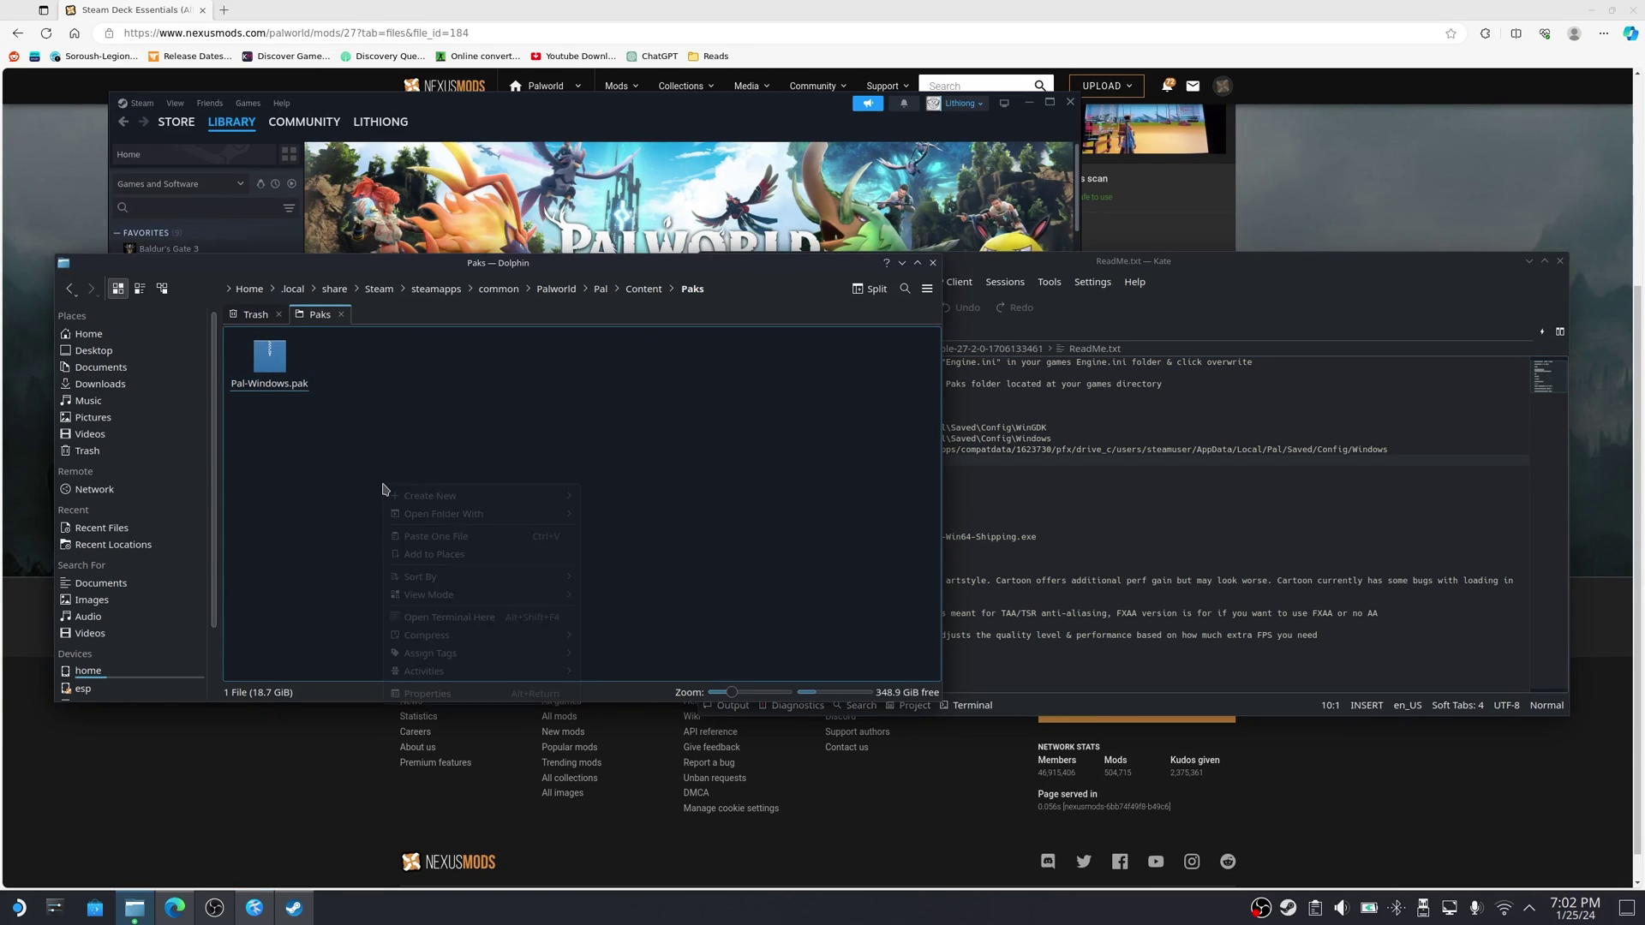
pyautogui.click(480, 537)
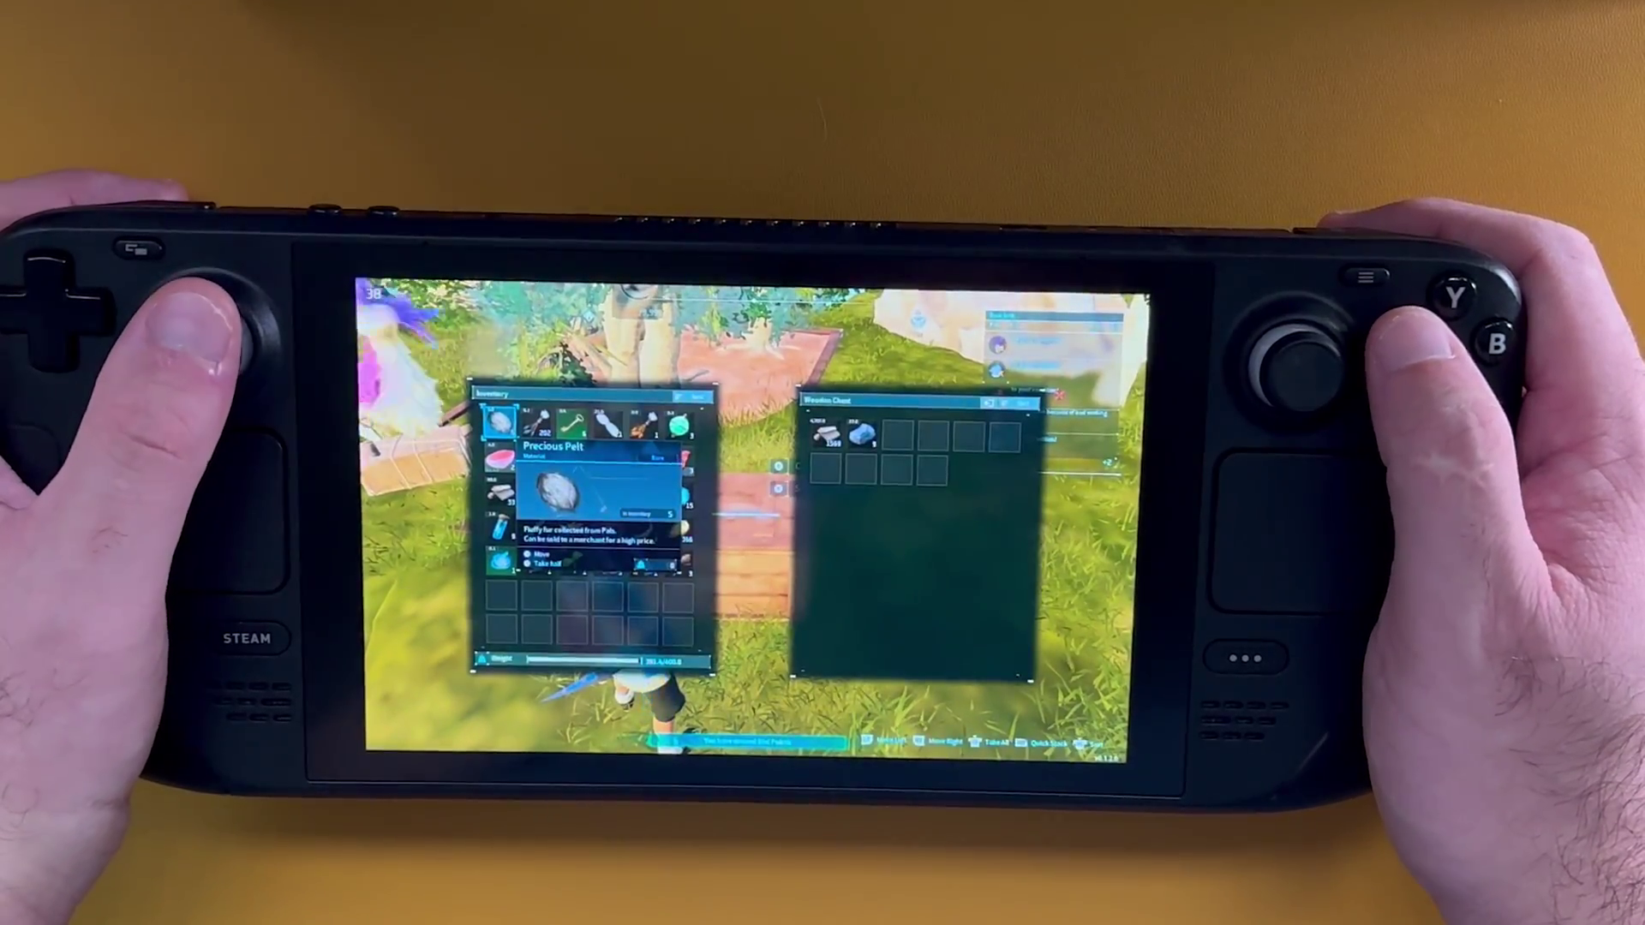
# Browse the inventory items Leather, Red Berries and Egg, ending back on Leather.
pyautogui.click(536, 529)
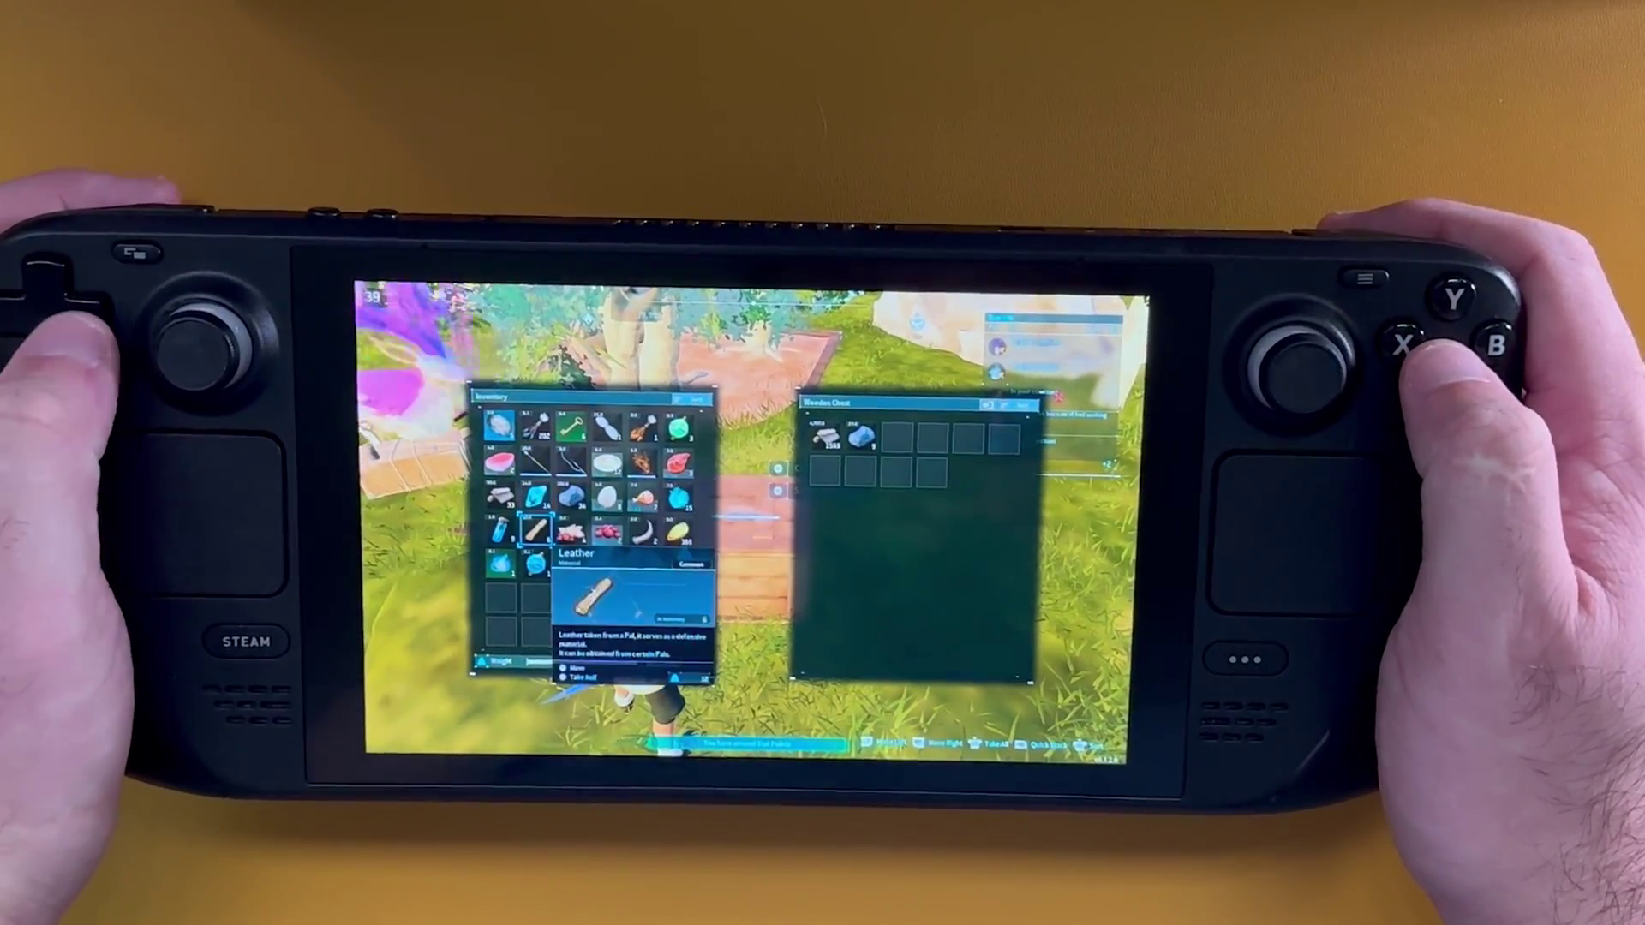
pyautogui.press('Right')
pyautogui.press('Up')
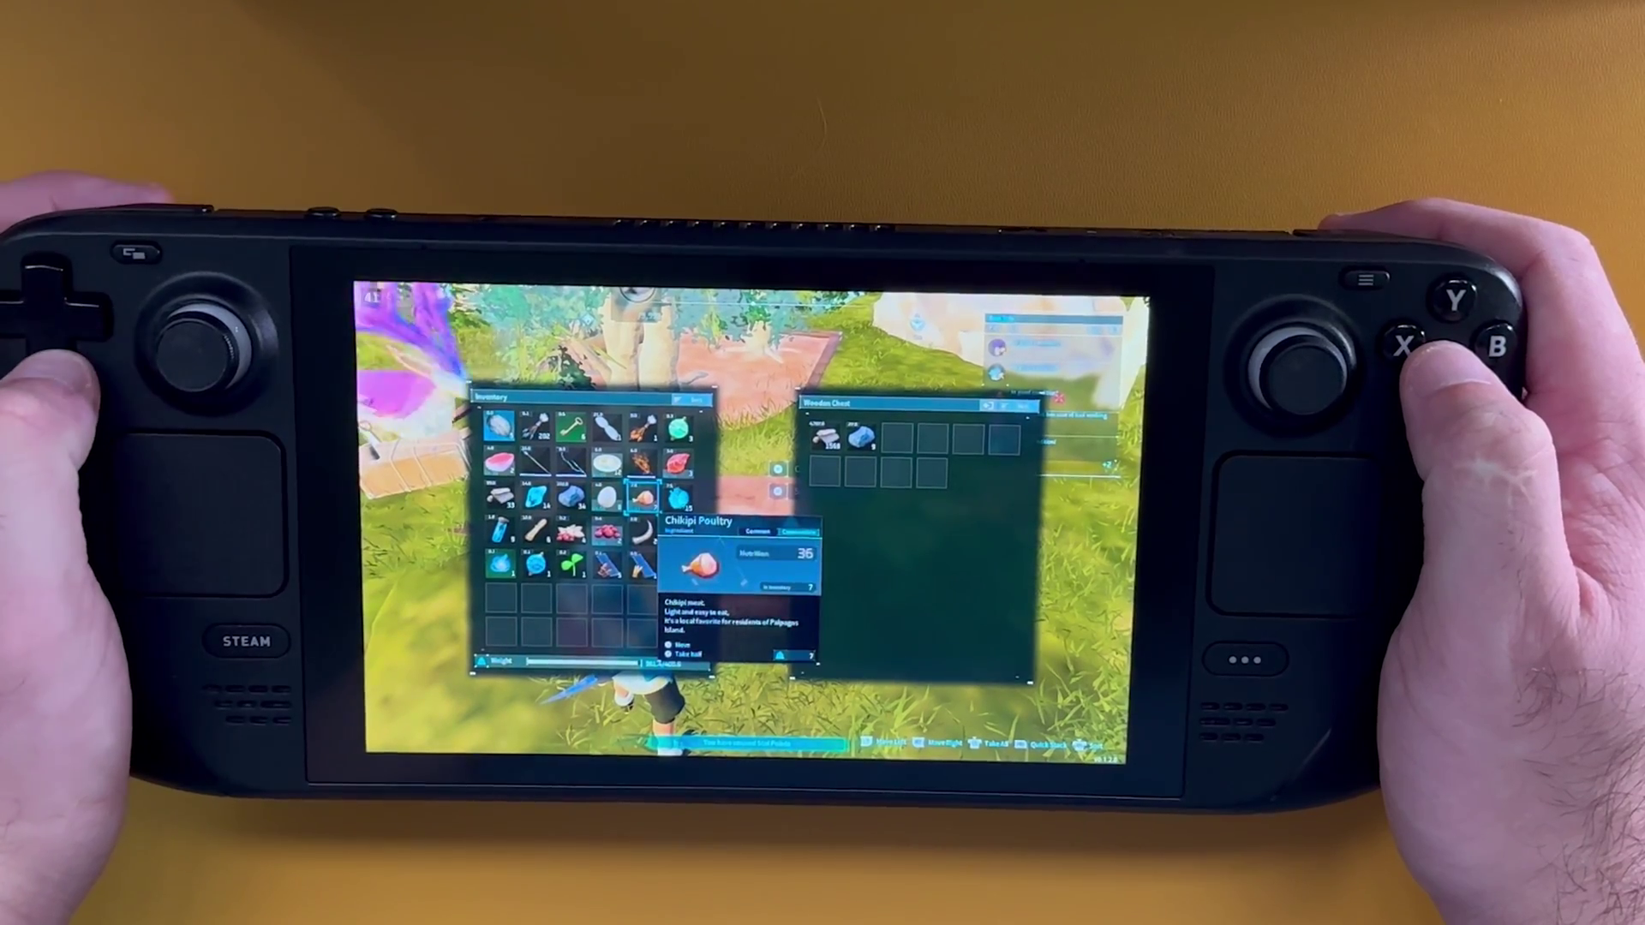
pyautogui.press('Left')
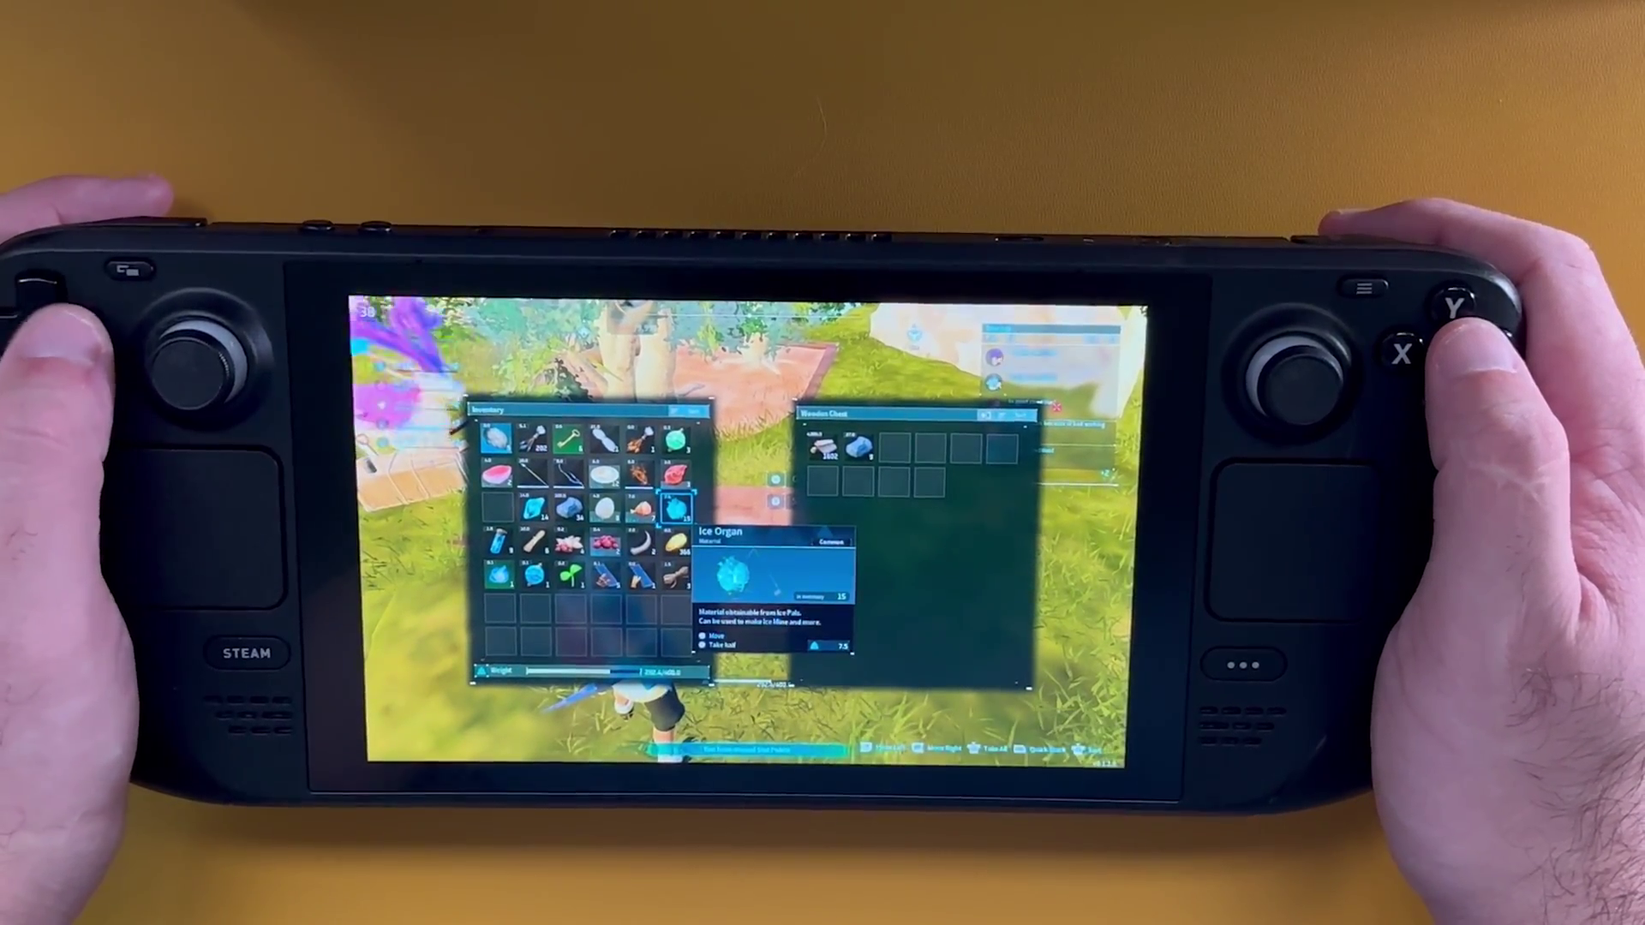
# Check the Mega Sphere and the chest's Wood, reopen the Wooden Chest, then close both panels.
pyautogui.click(676, 440)
pyautogui.click(820, 447)
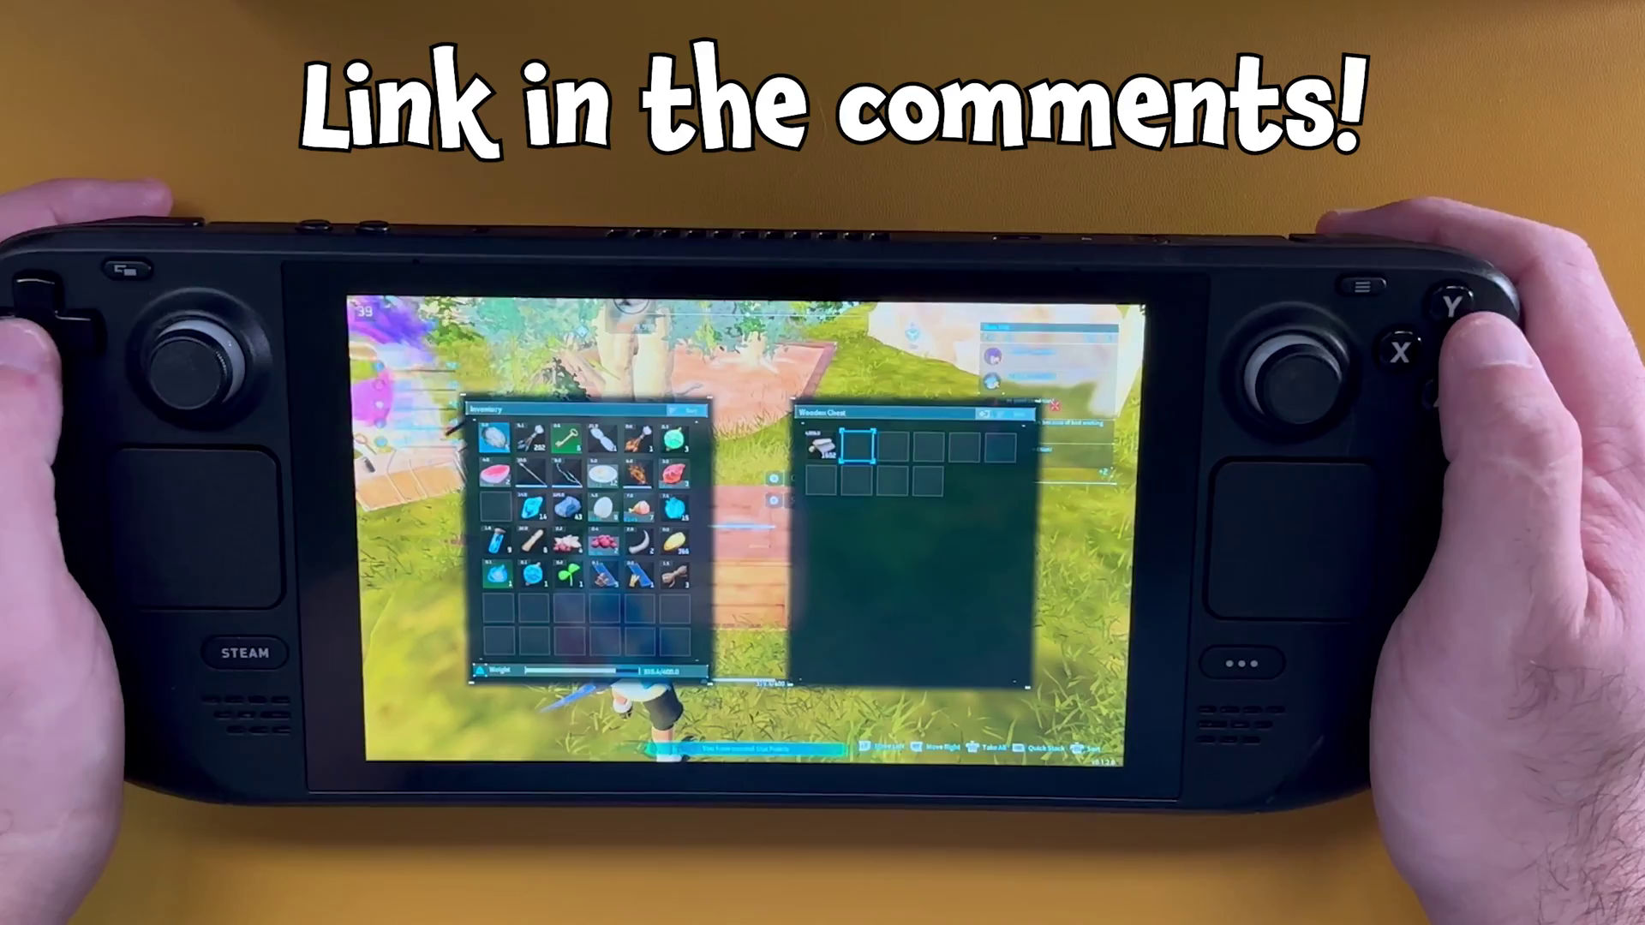
pyautogui.press('Escape')
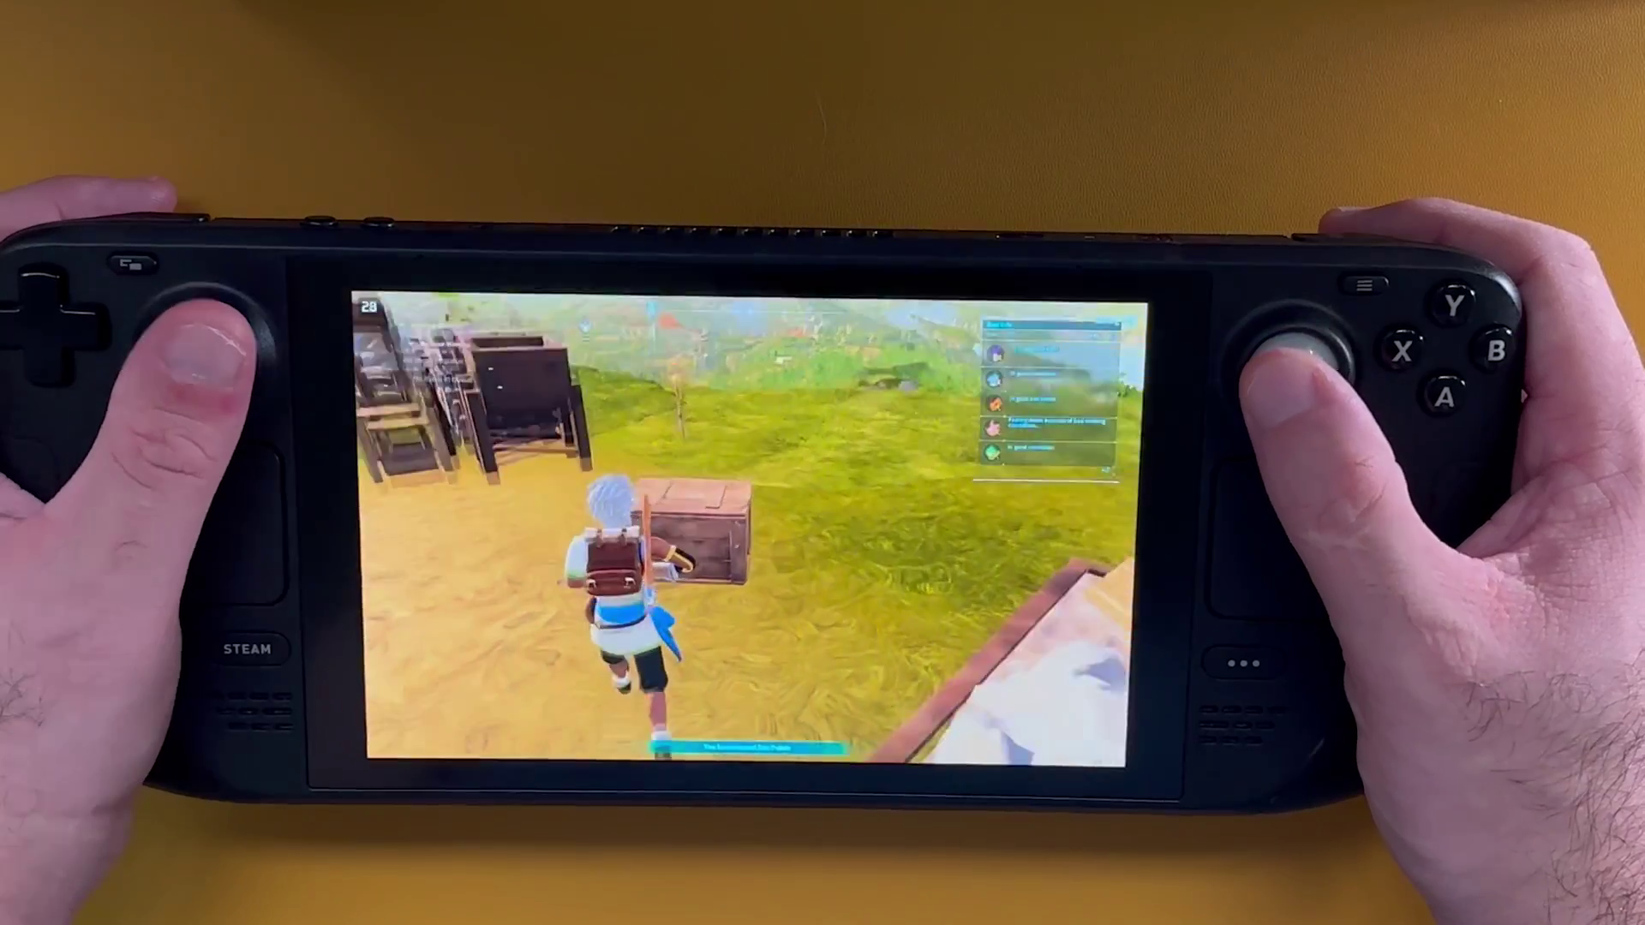
pyautogui.press('f')
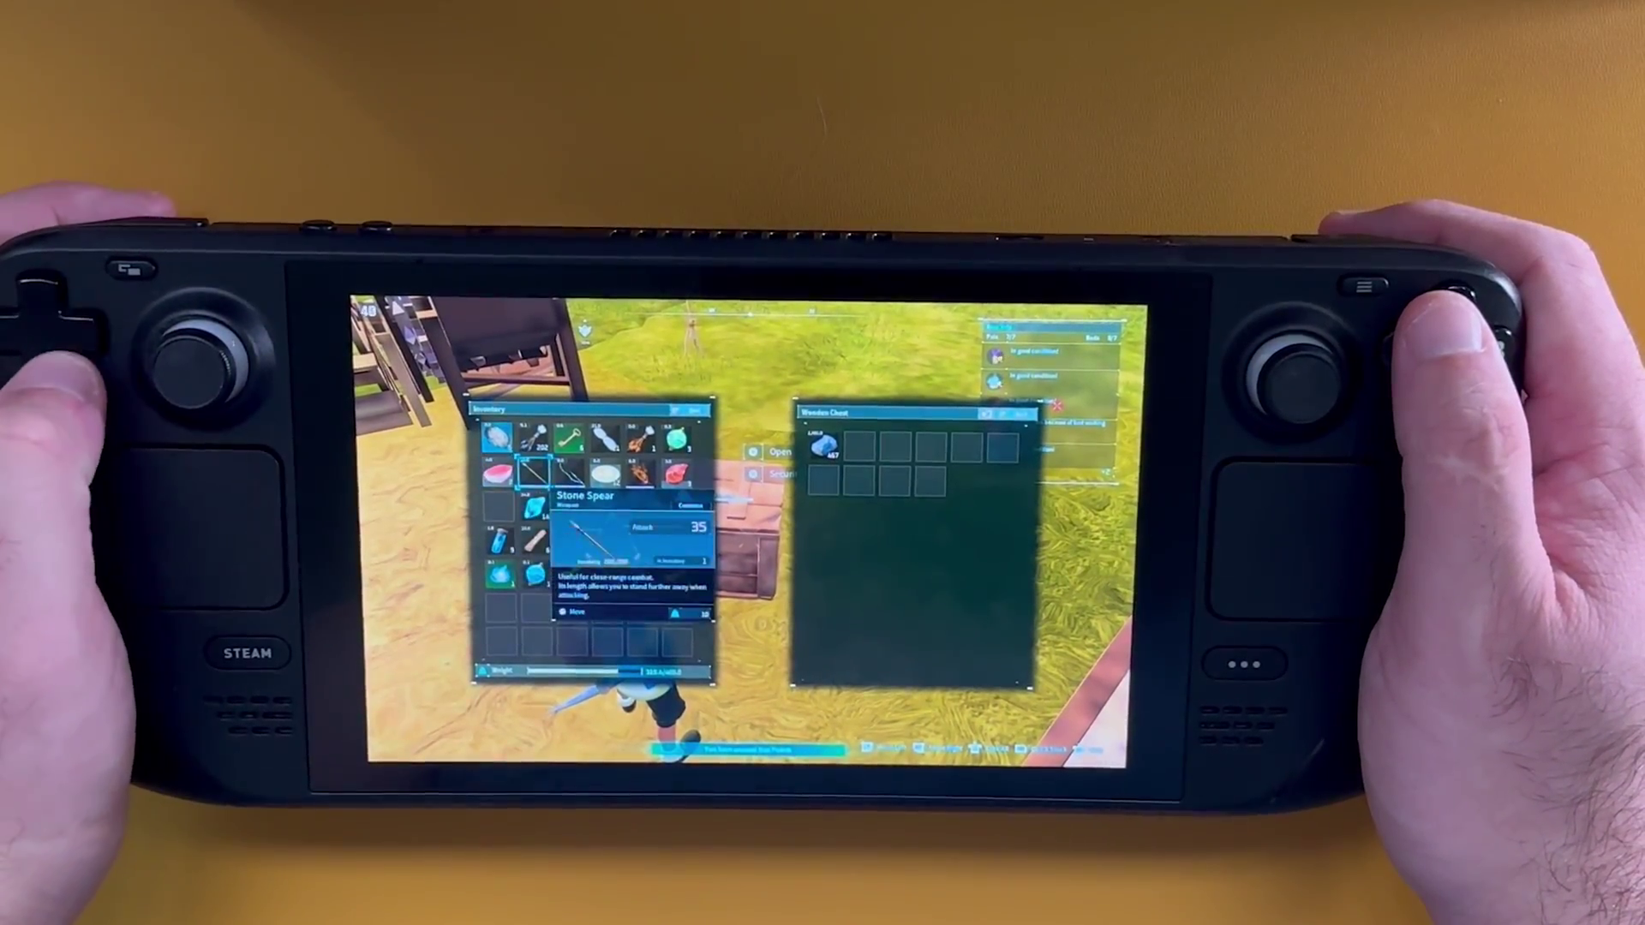
pyautogui.press('Escape')
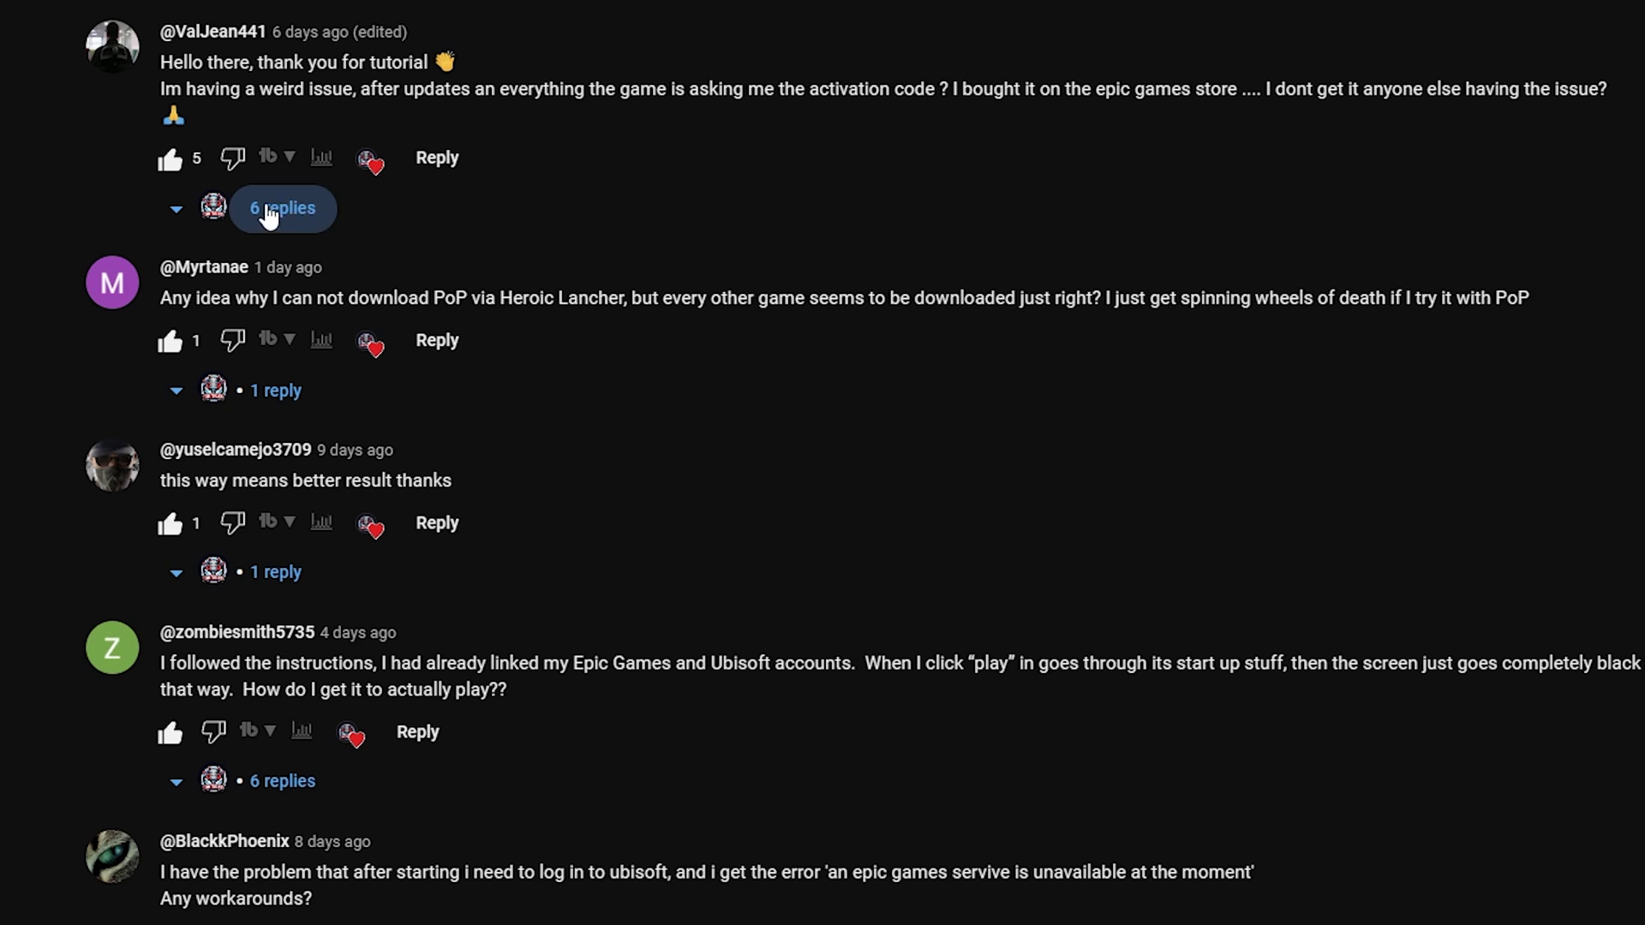
# Expand the first comment's 6 replies, the black-screen comment's replies and the launcher comment's 5 replies.
pyautogui.click(270, 216)
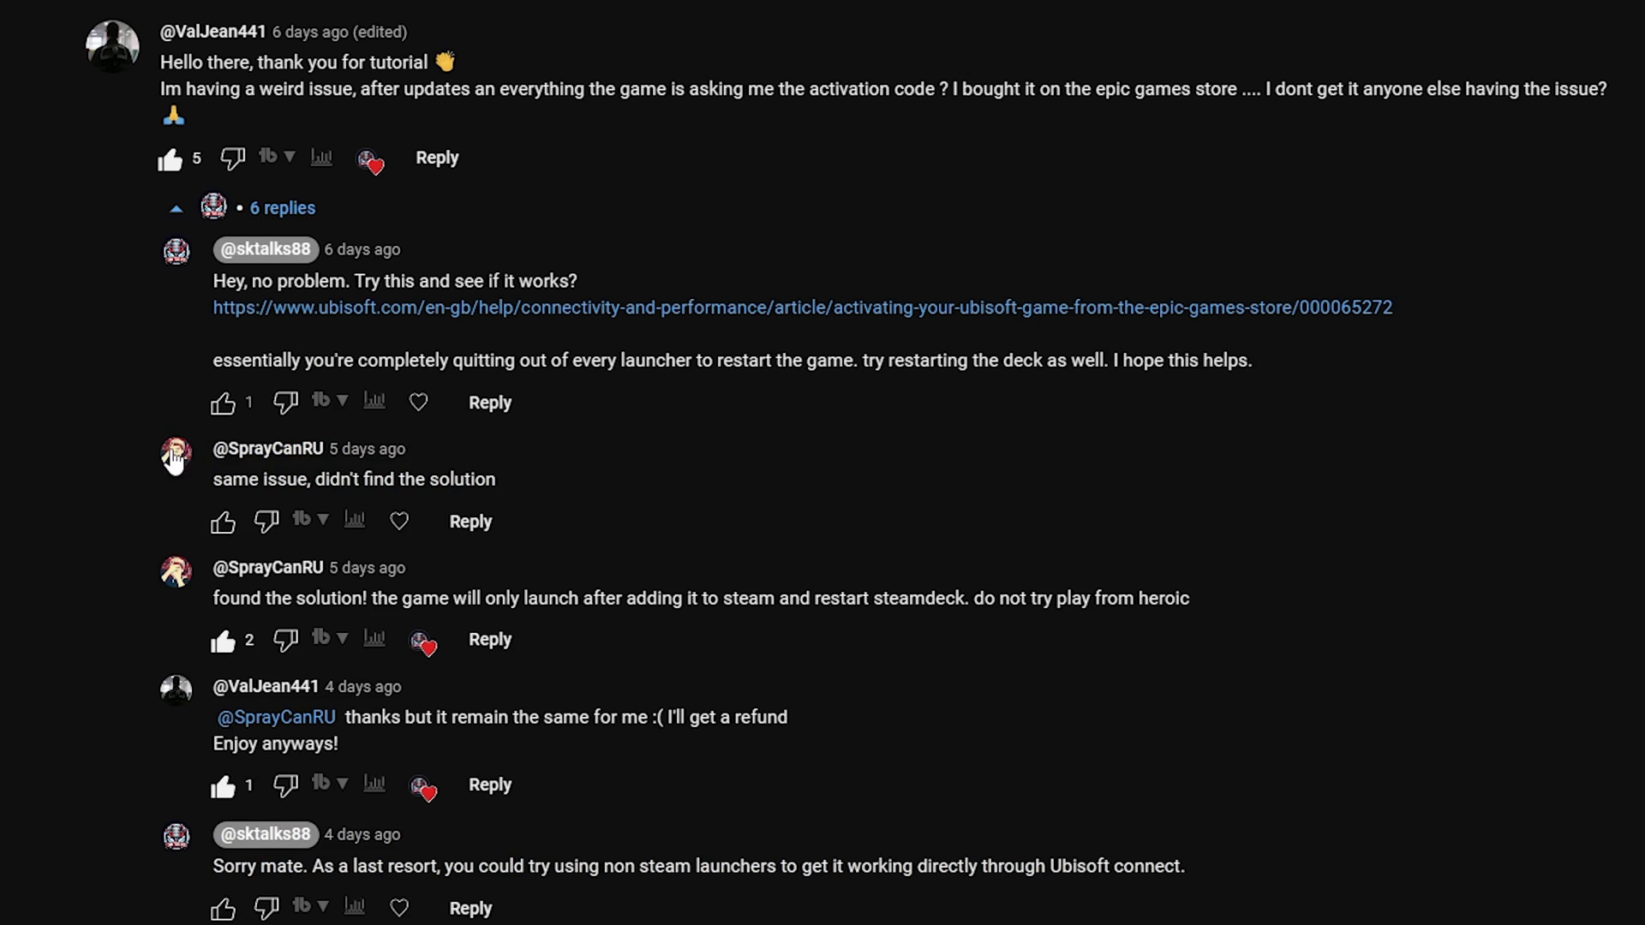
pyautogui.scroll(-8, 4, 460)
pyautogui.scroll(-3, 4, 463)
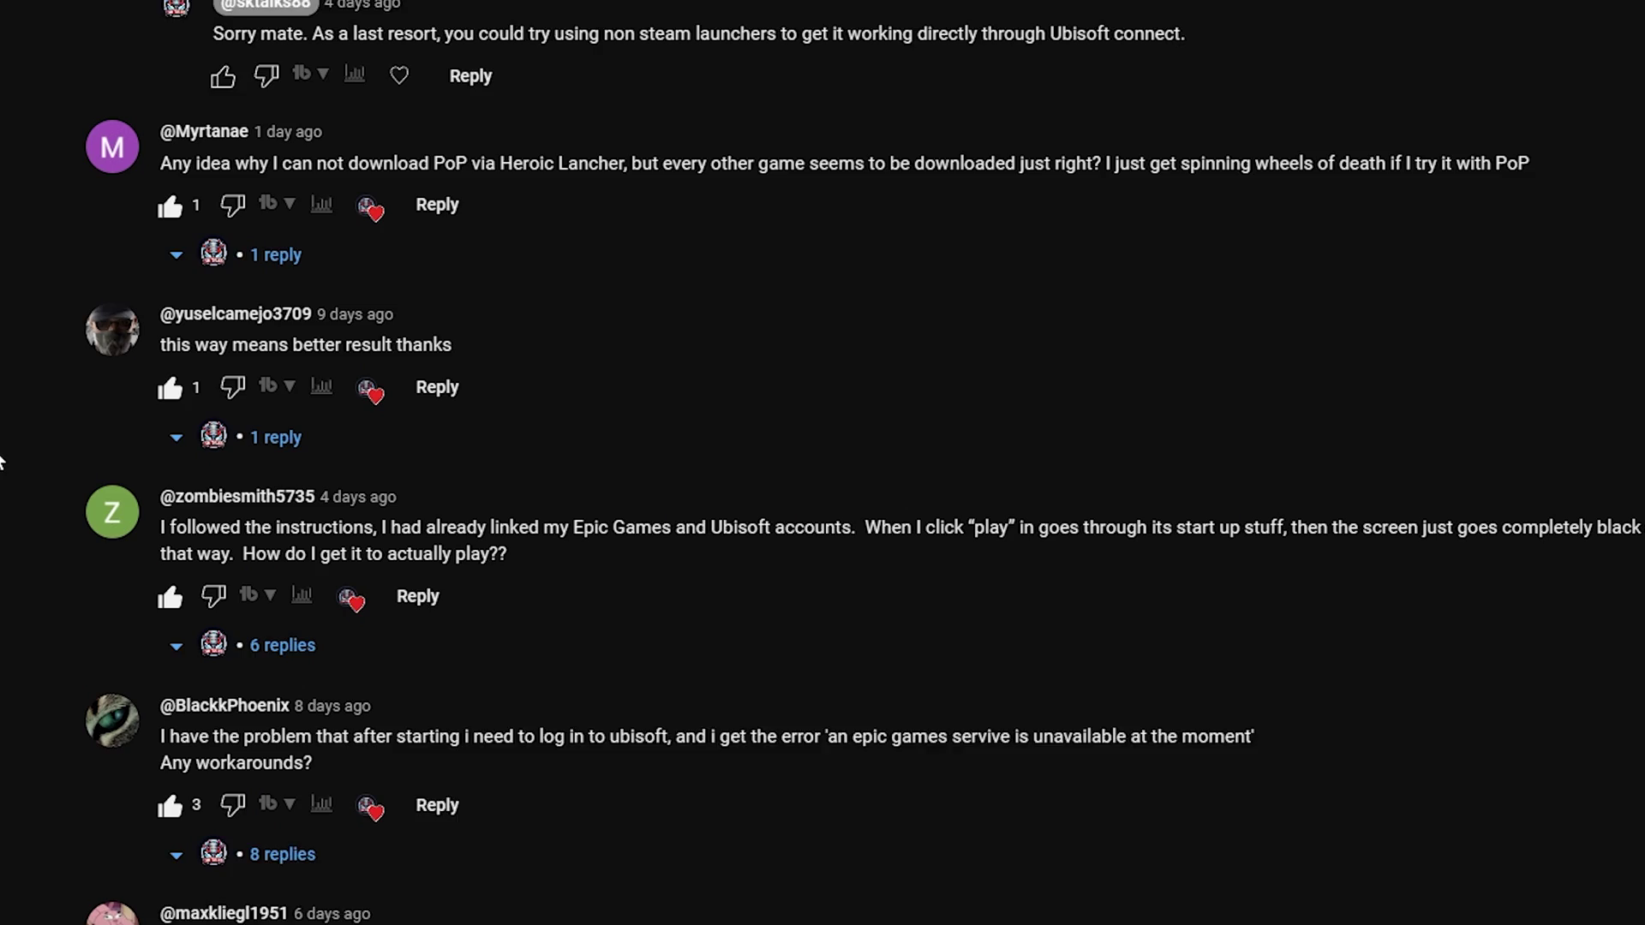
pyautogui.click(276, 551)
pyautogui.scroll(-15, 3, 536)
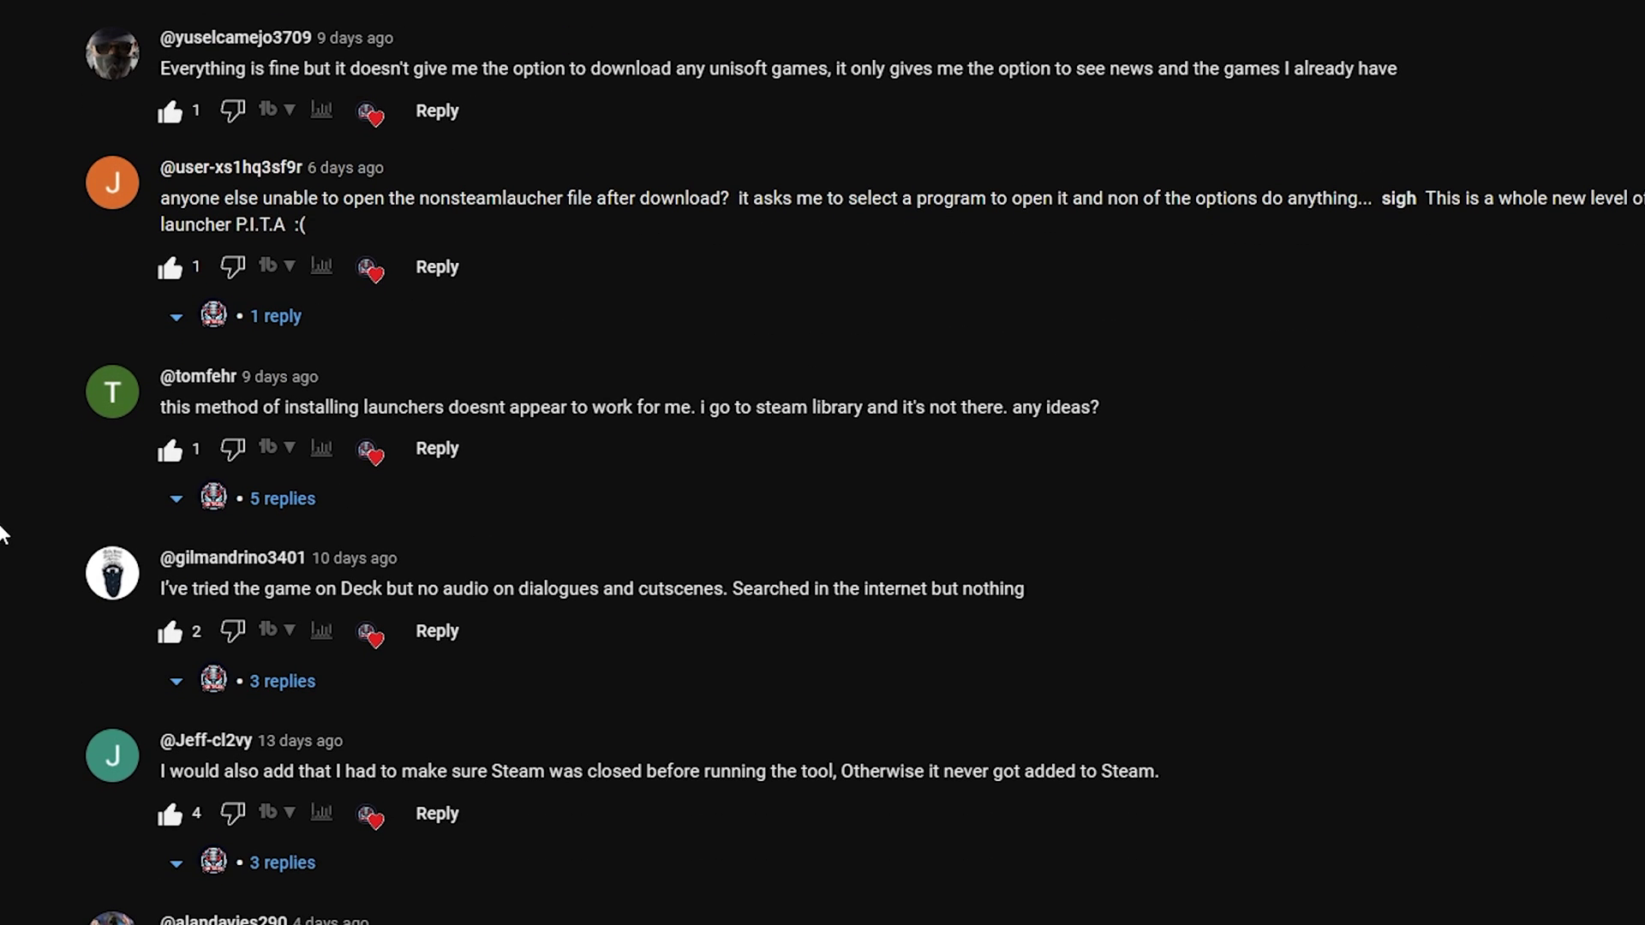
pyautogui.click(273, 500)
pyautogui.scroll(-2, 34, 496)
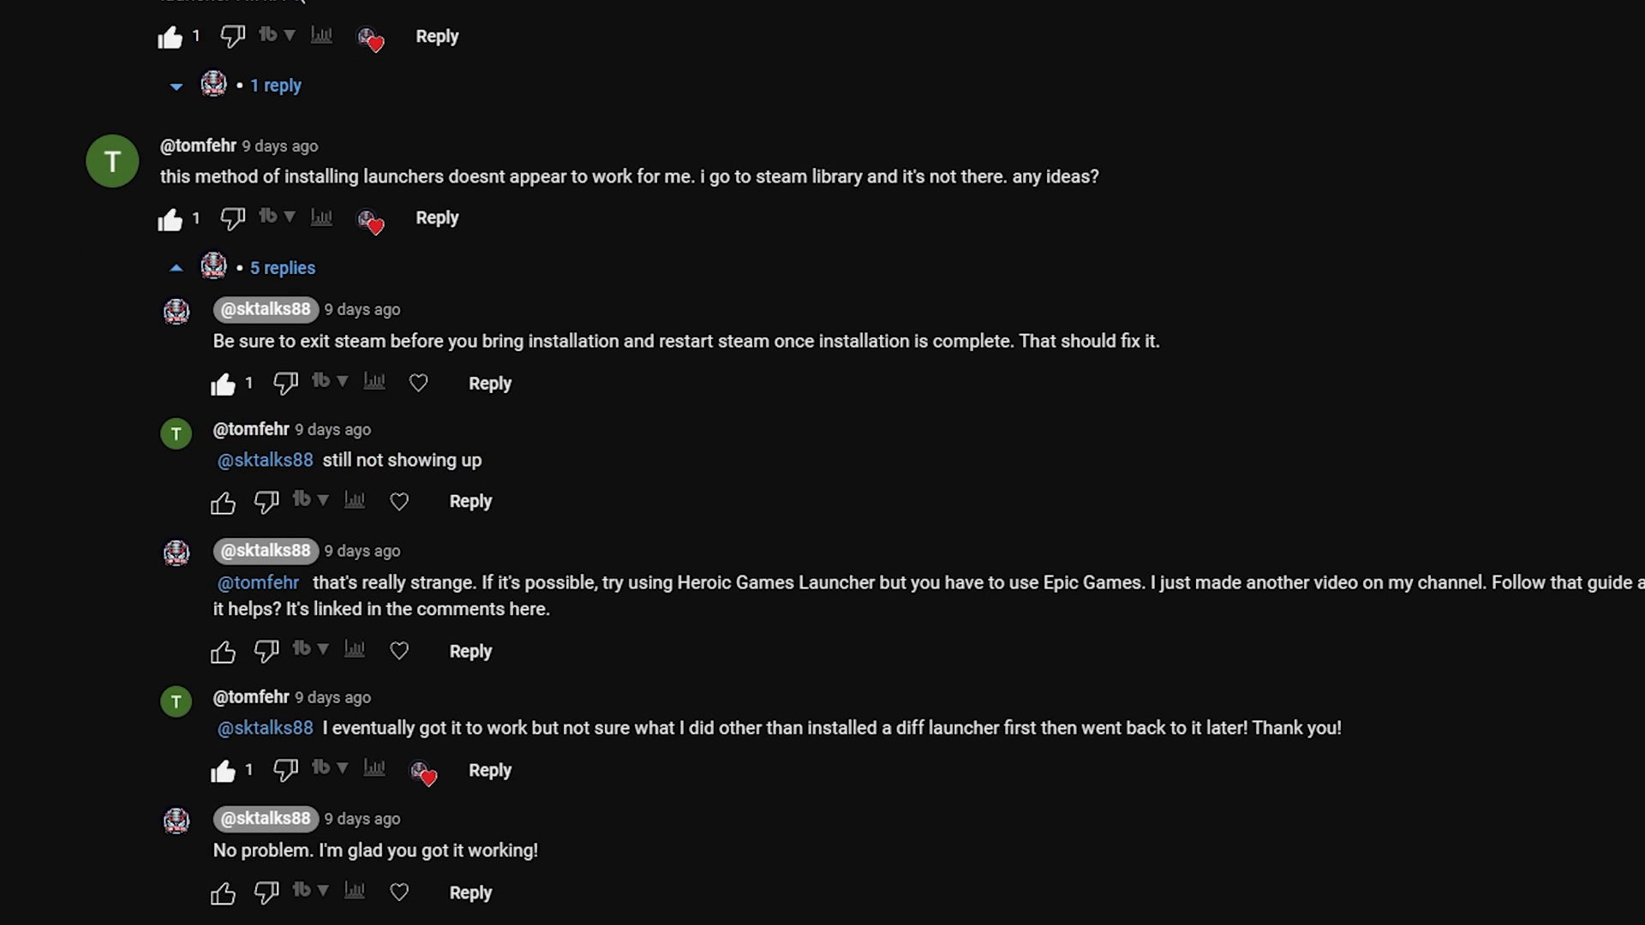
pyautogui.scroll(-3, 822, 462)
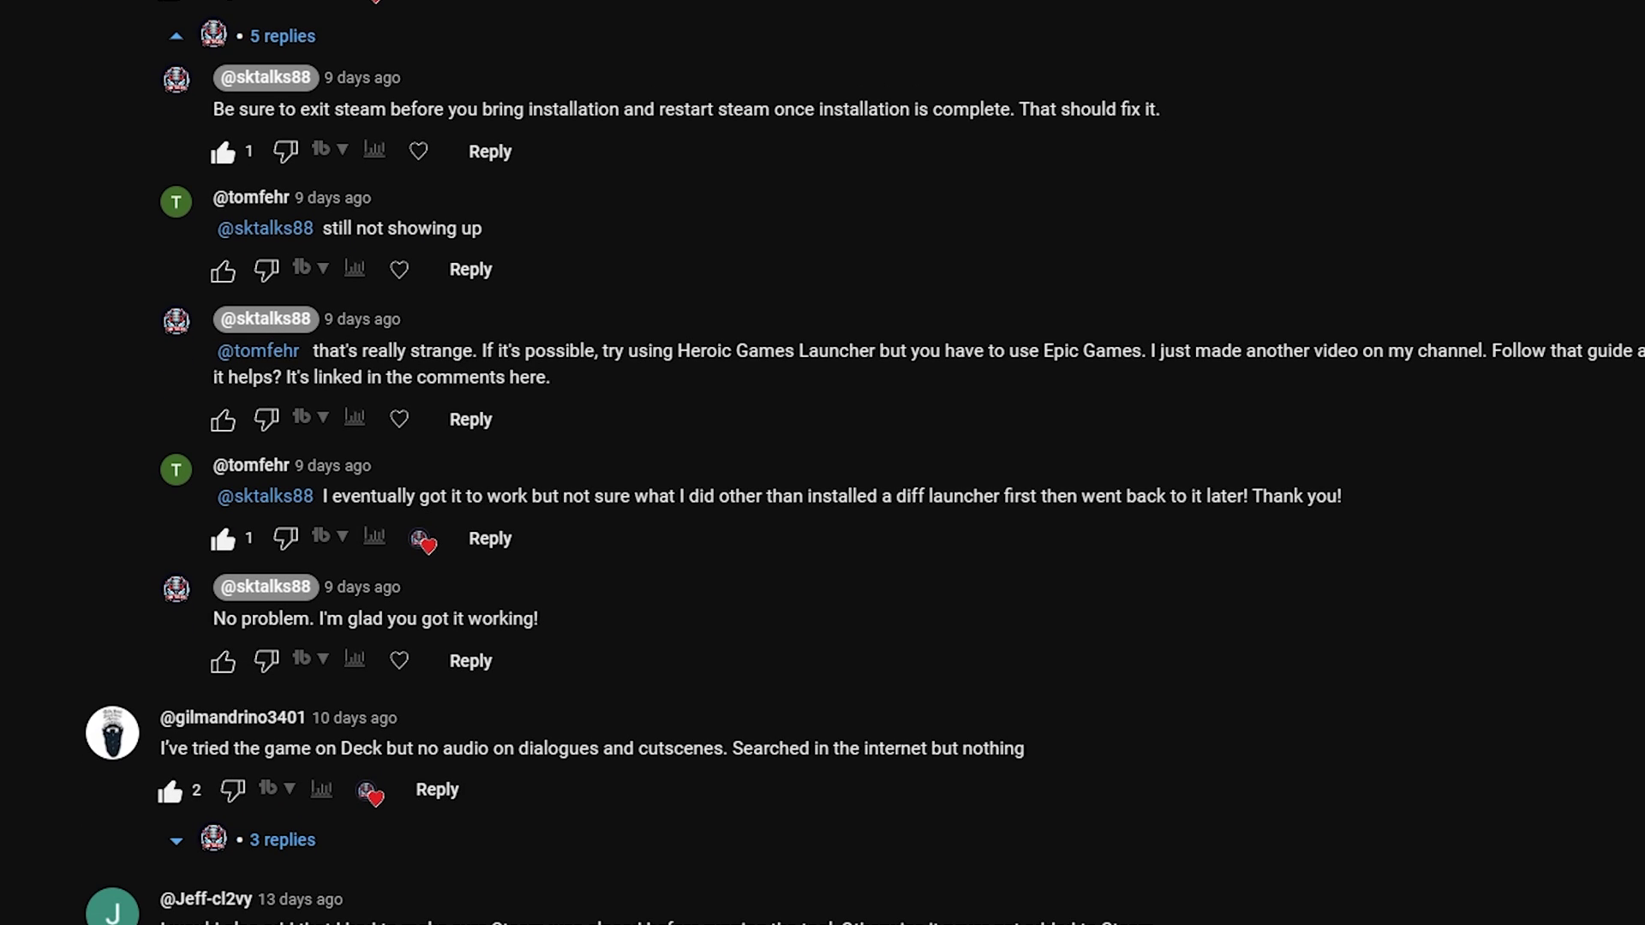
pyautogui.scroll(-5, 166, 675)
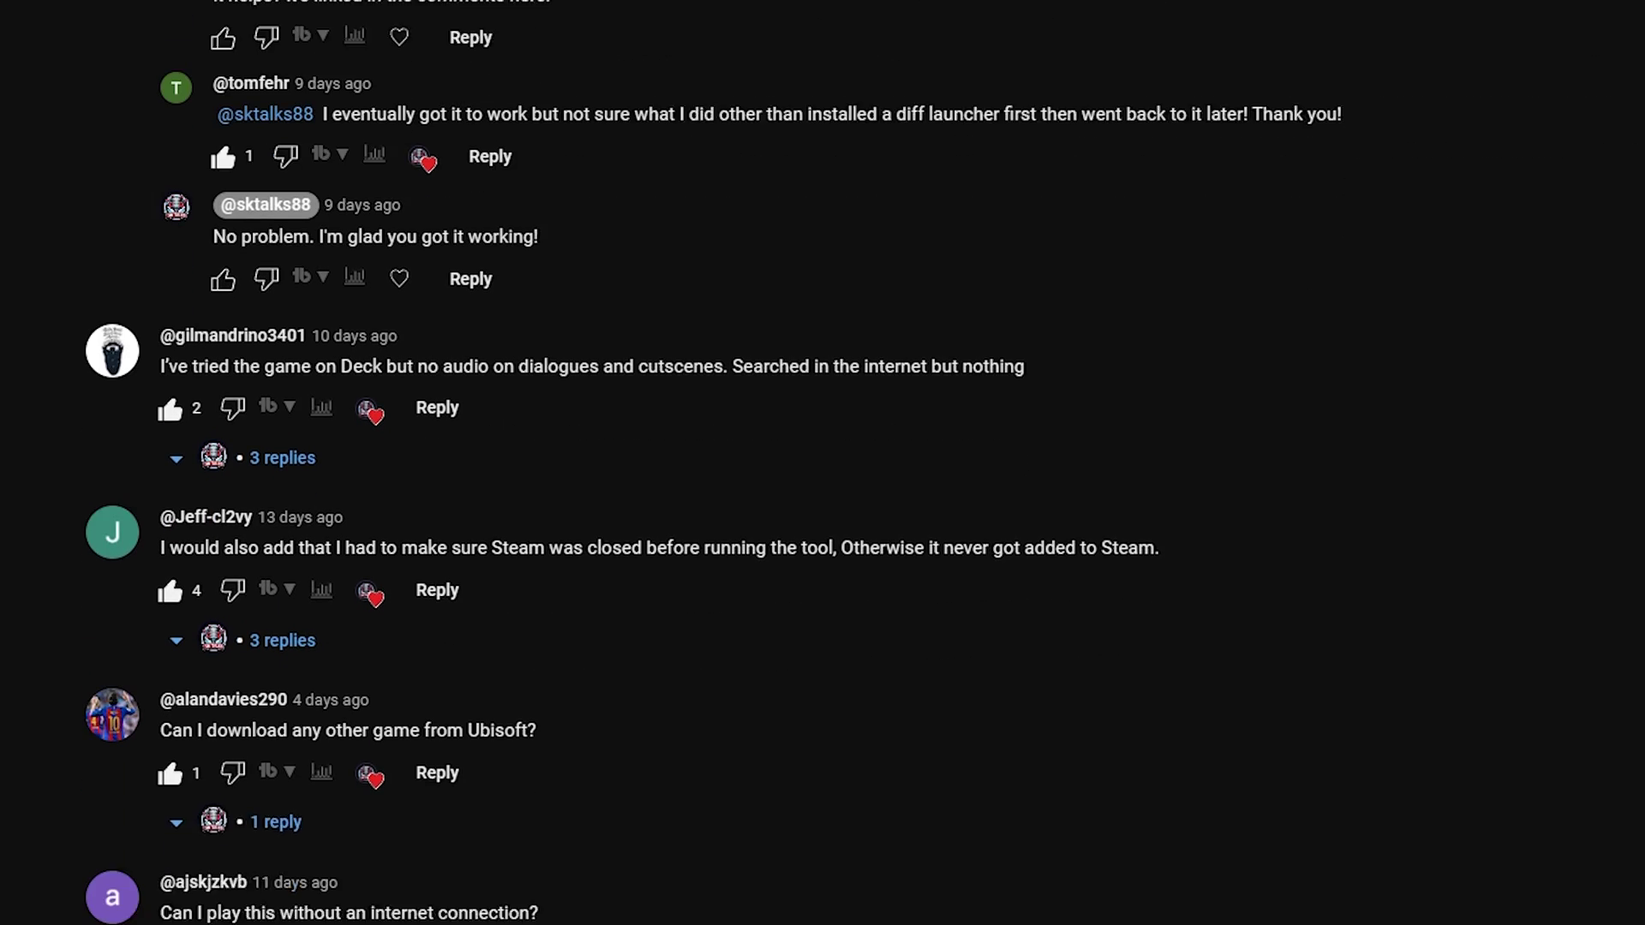